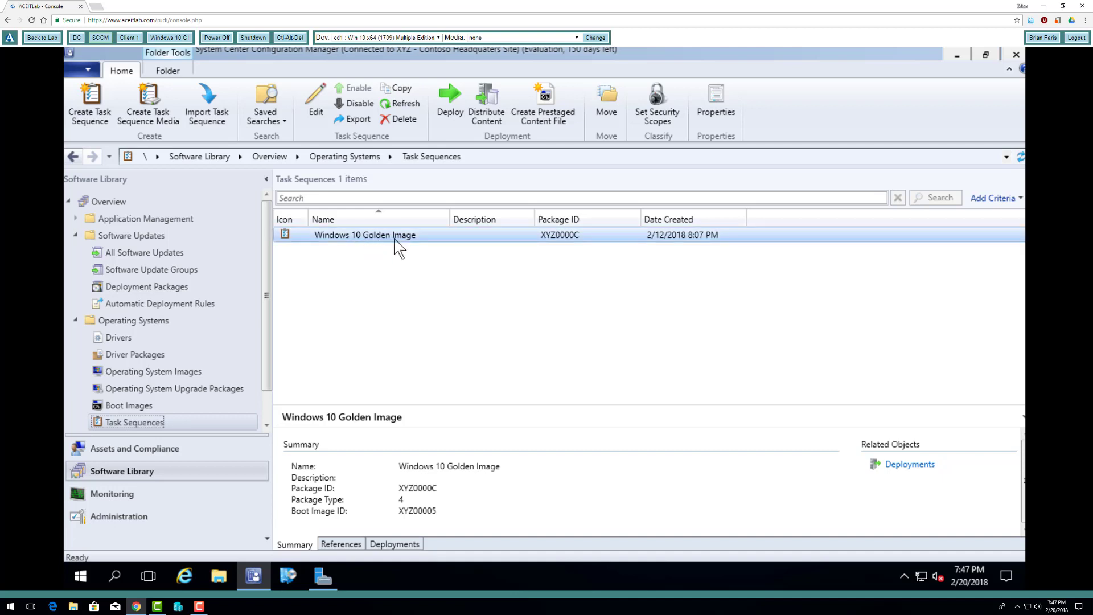
- Create a task sequence for installing an existing image package, named Windows 10 GI Deployment, with the x64 10.0.14393.0 boot image
right_click(162, 427)
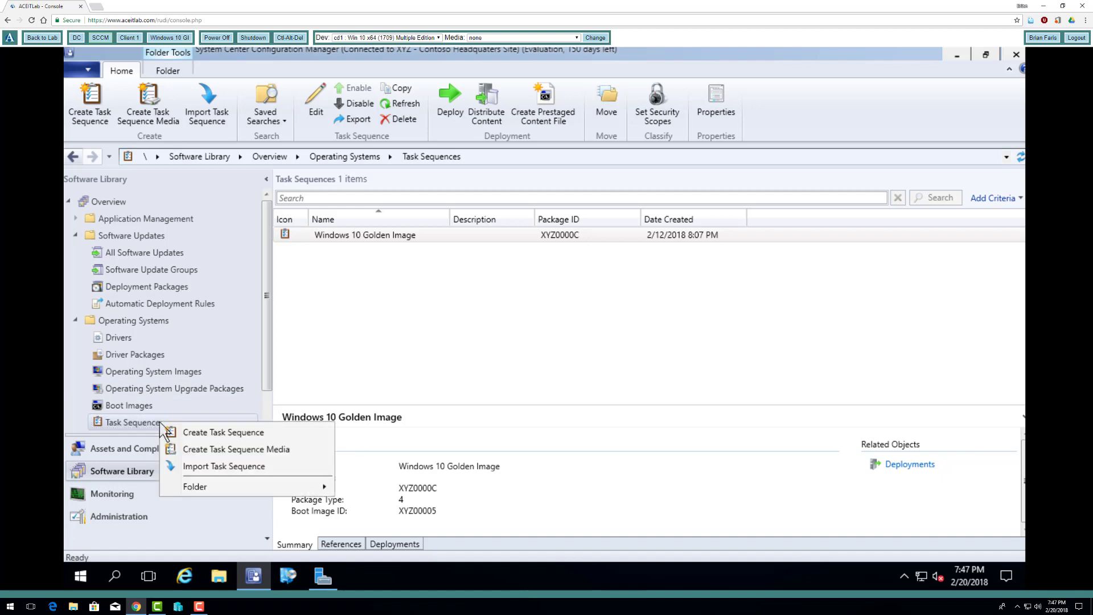
left_click(211, 432)
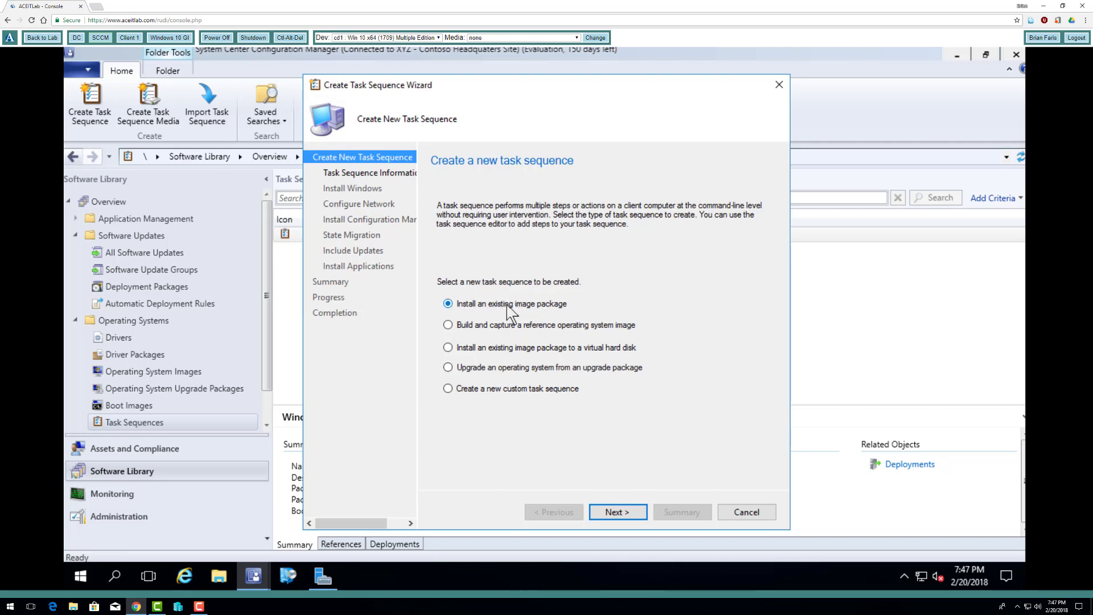
left_click(613, 514)
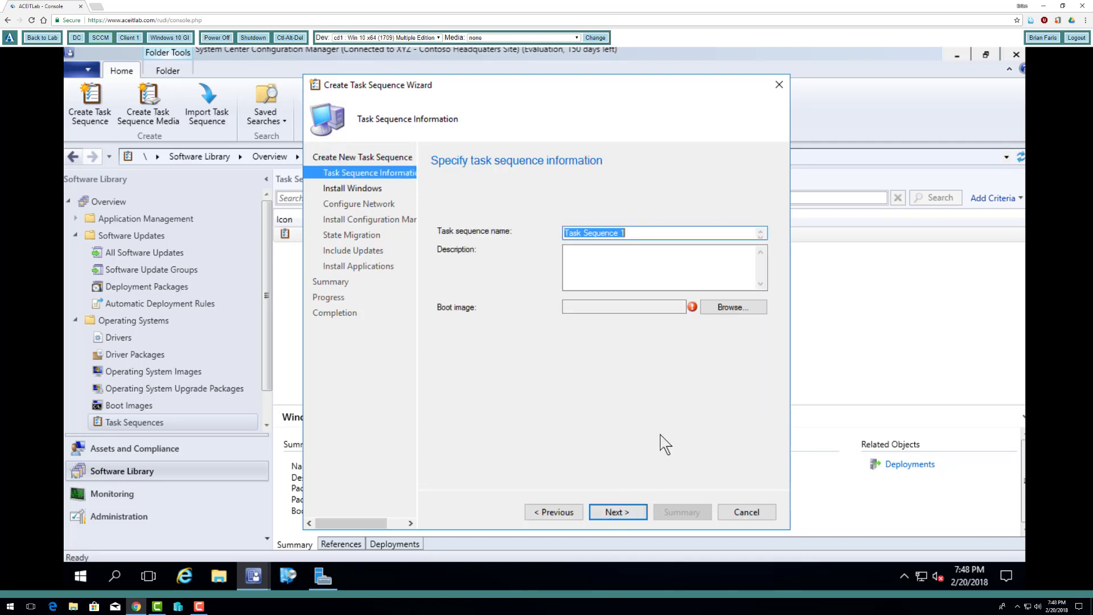
type("Windows 10 GI Deployment")
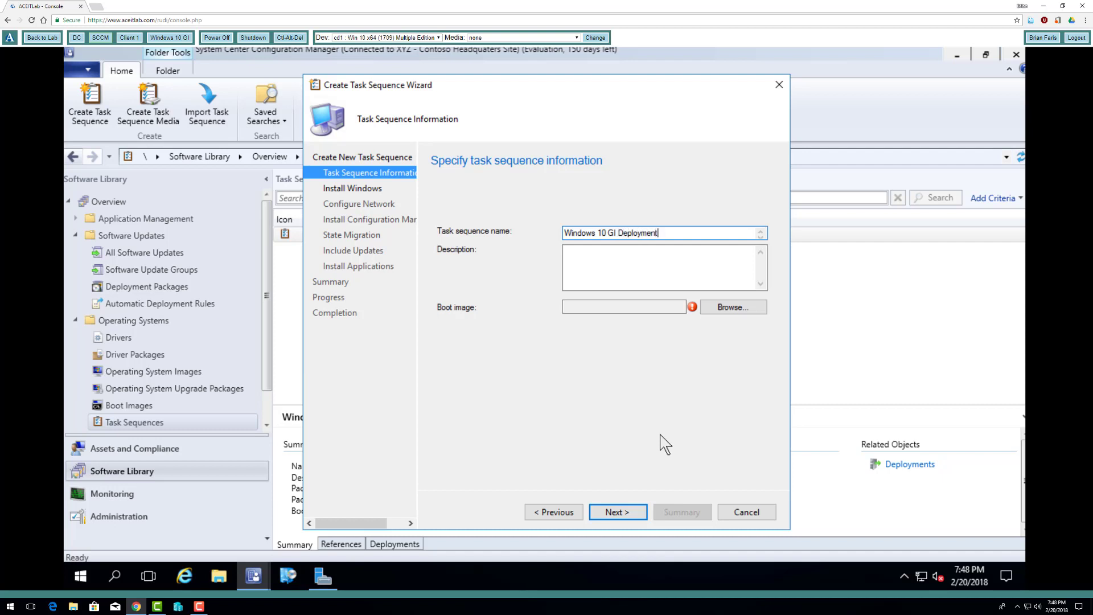
left_click(729, 308)
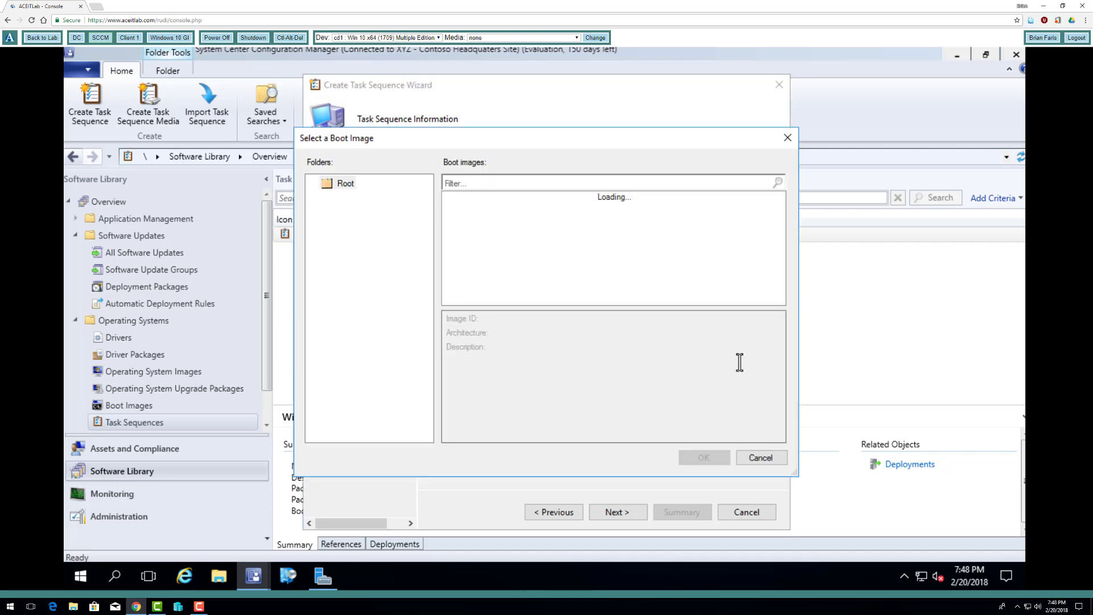
left_click(704, 458)
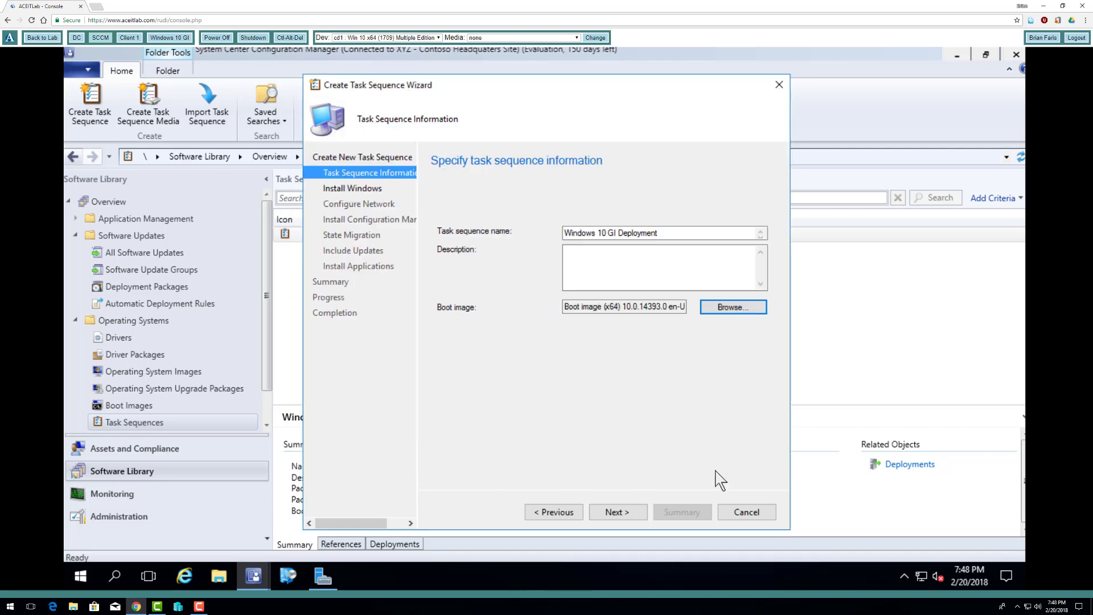
left_click(618, 513)
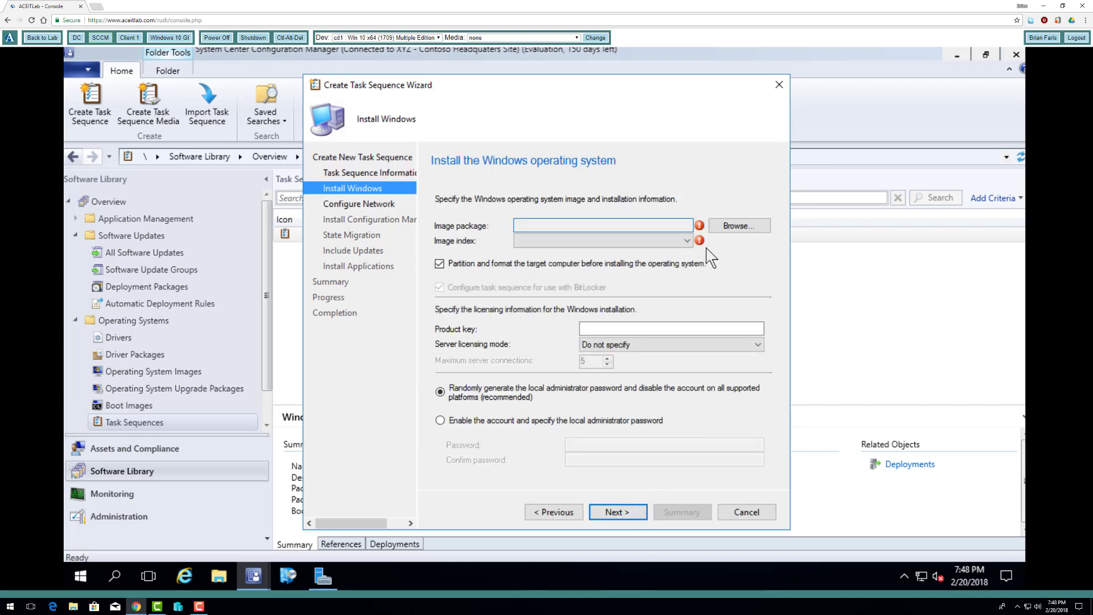
- Choose the Windows 10 Education en-US image package and turn off task sequence configuration for BitLocker
left_click(742, 227)
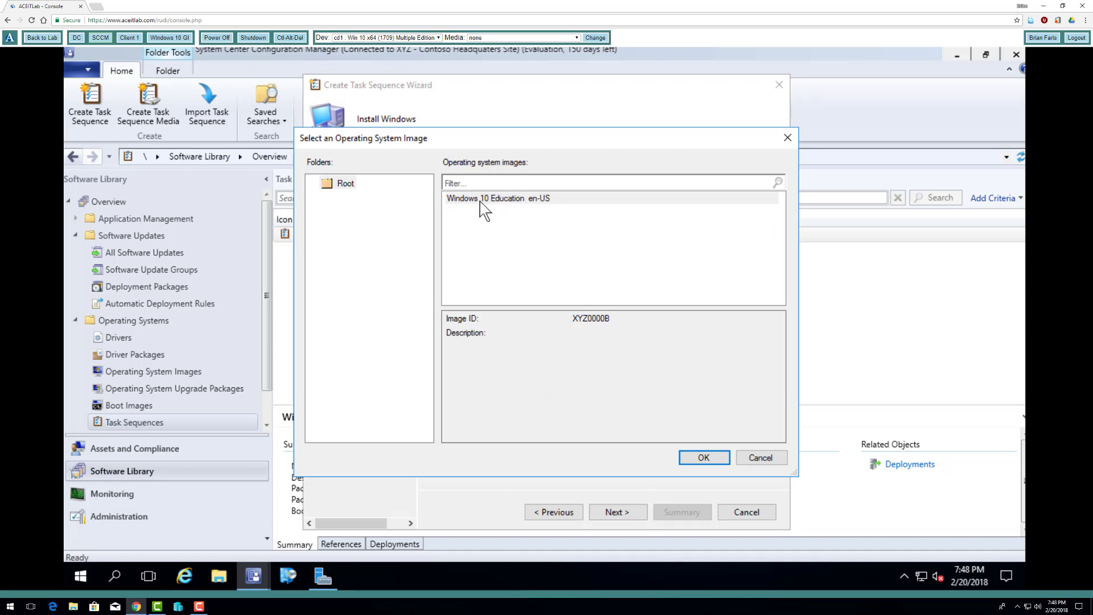
left_click(695, 458)
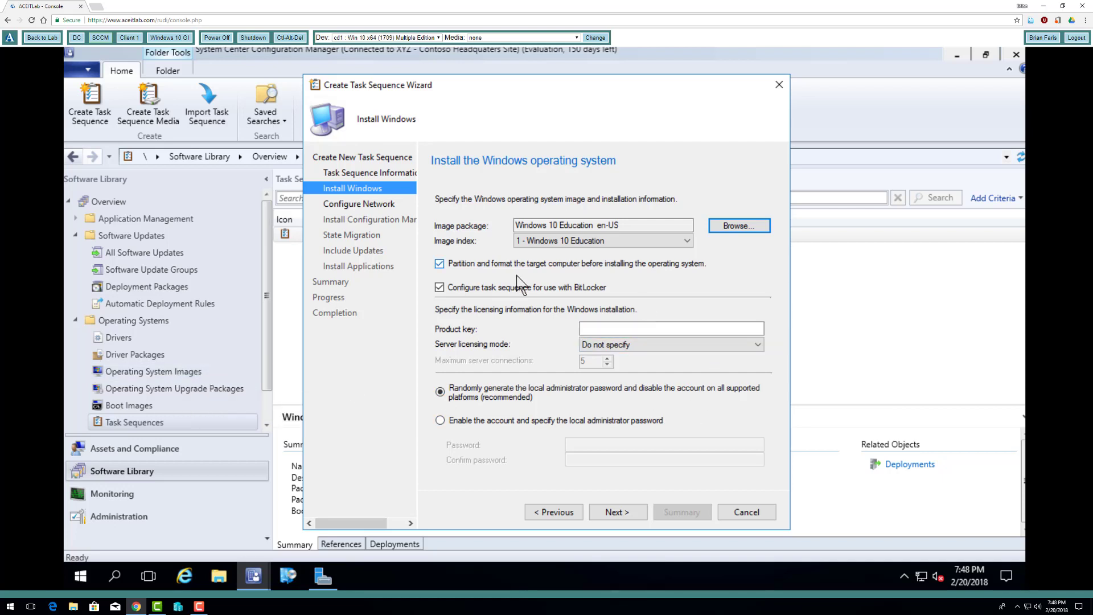
left_click(440, 288)
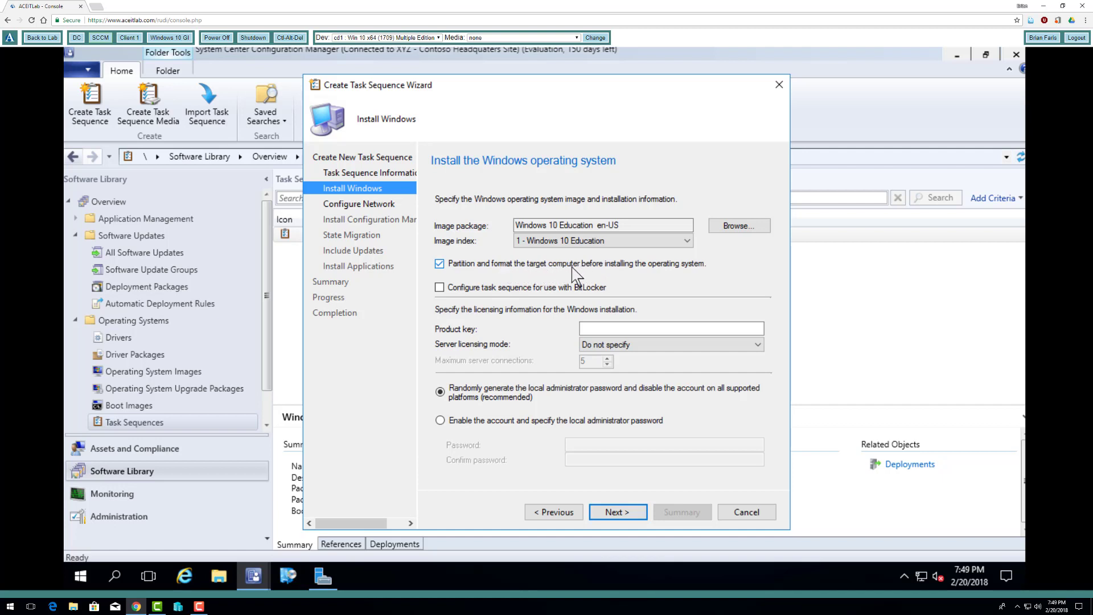
- Enable the local administrator account for the Windows installation, and enter and confirm its password
left_click(496, 421)
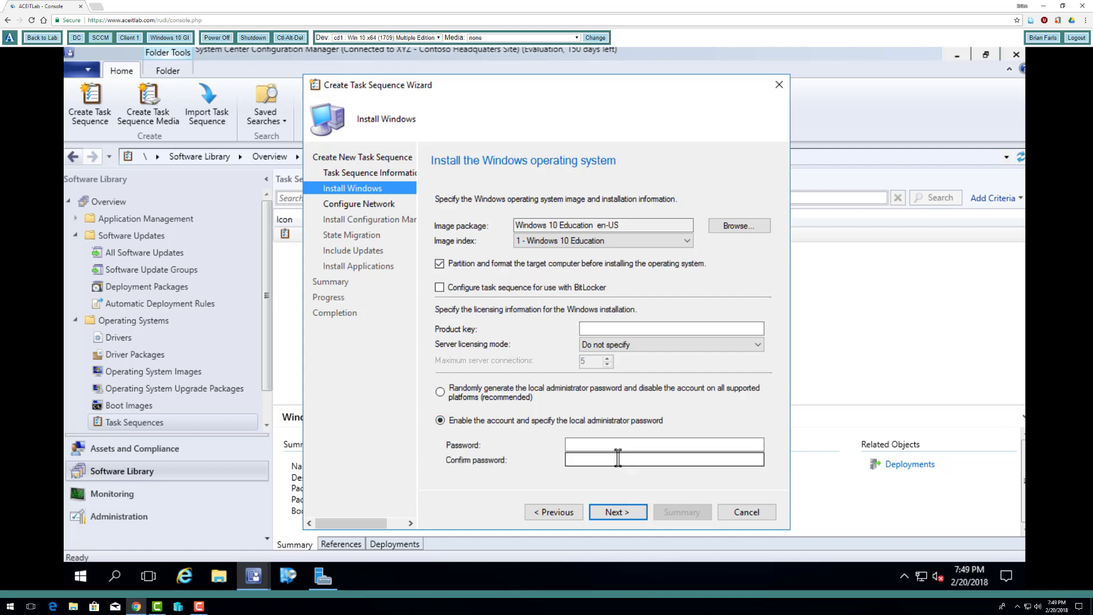
left_click(616, 444)
type("P@")
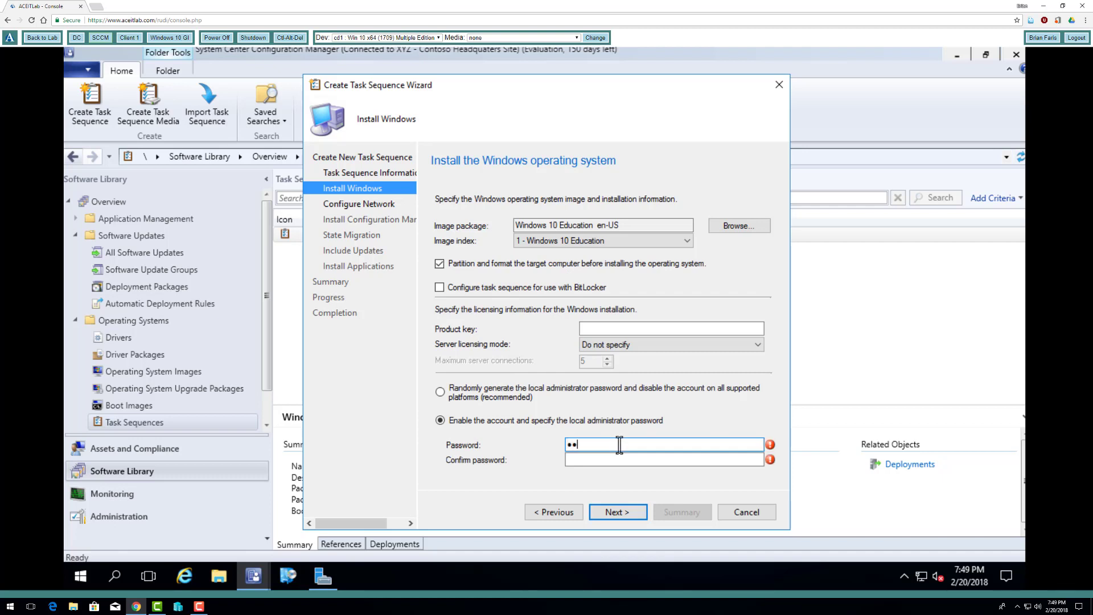
key("BackSpace")
key("BackSpace")
key("BackSpace")
type("P")
key("Tab")
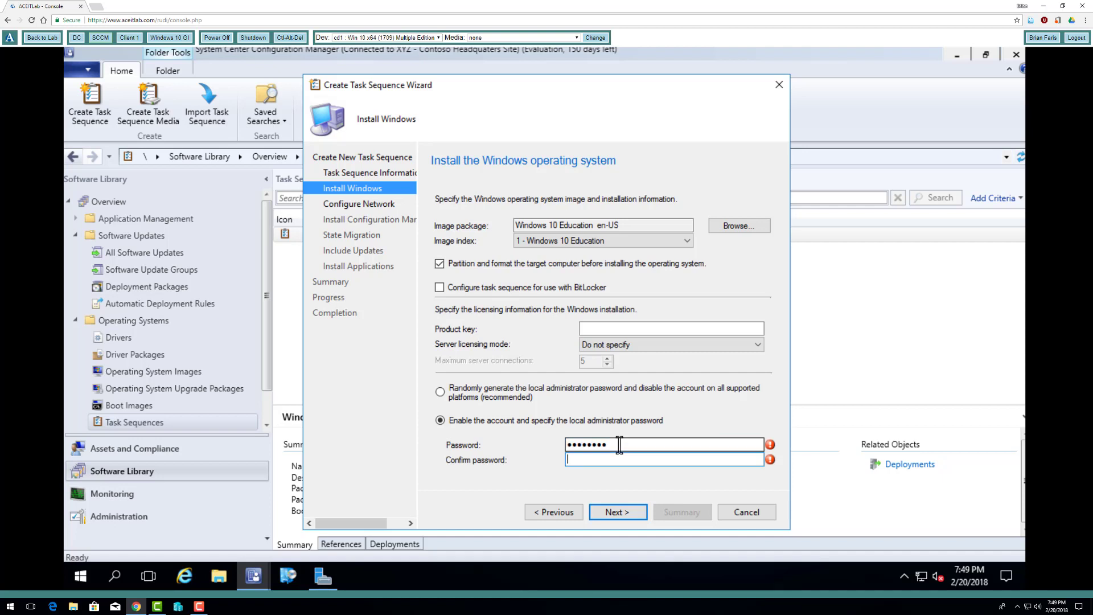
type("P@ssw0rd")
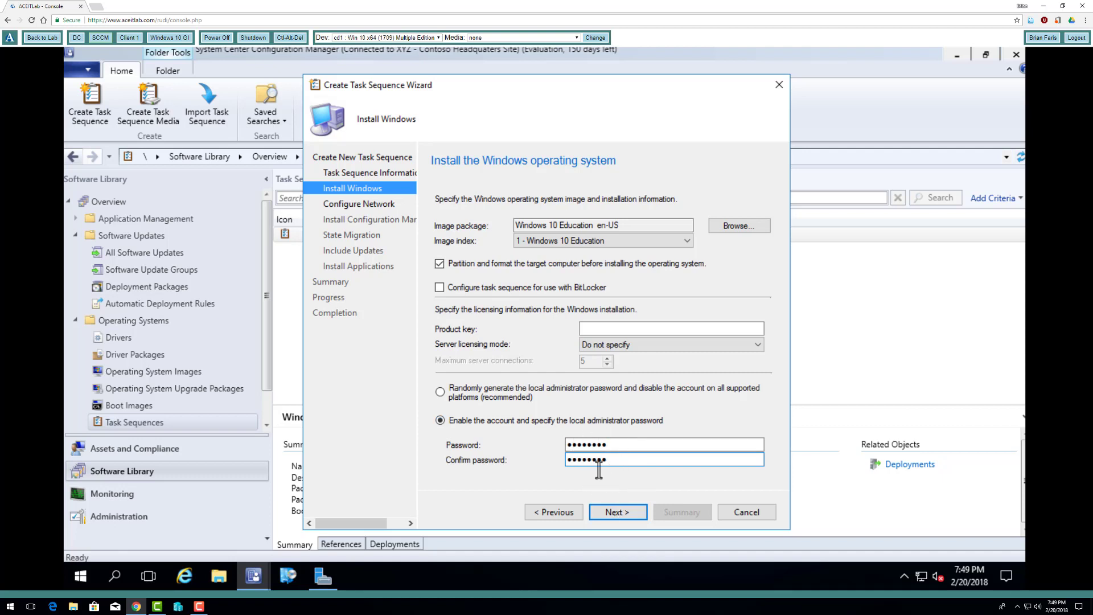
left_click(617, 512)
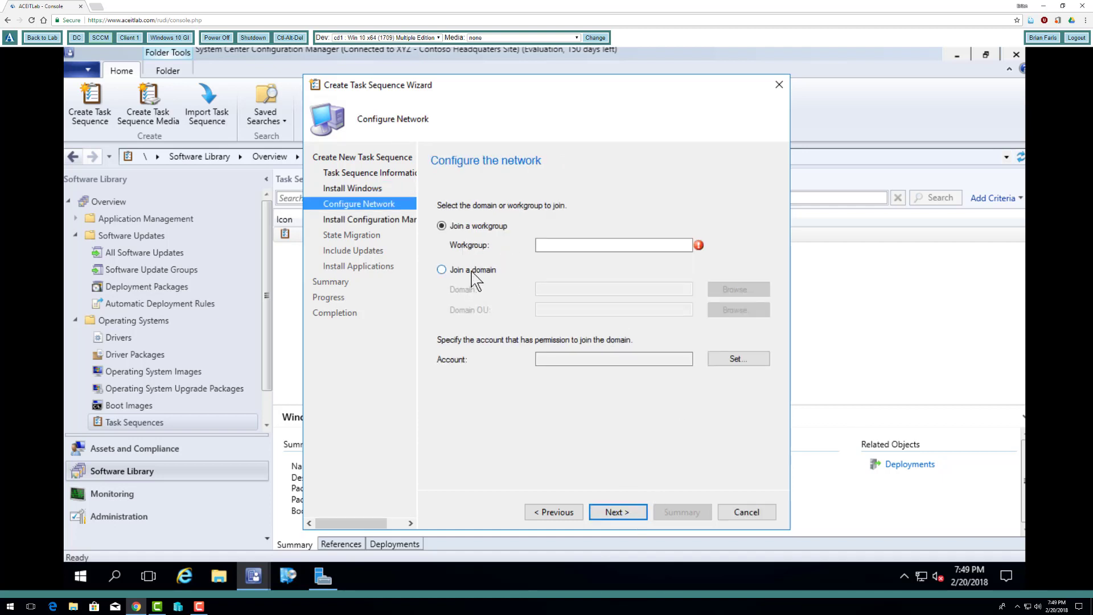
- Have the task sequence join the contoso.com domain with the contoso\administrator account, entering and confirming the account password
left_click(442, 269)
left_click(574, 289)
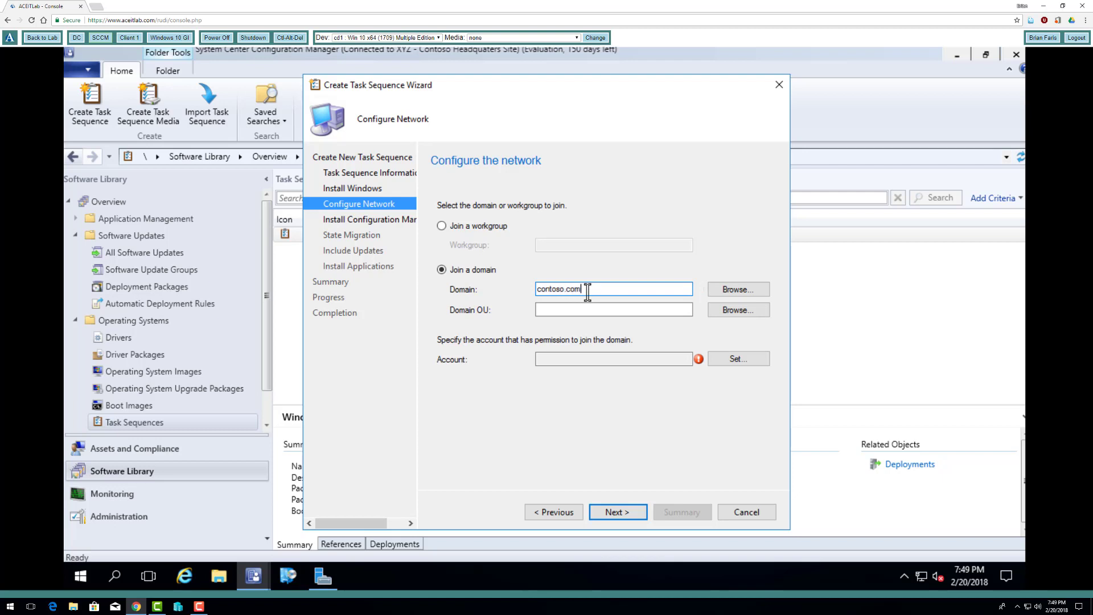
left_click(735, 359)
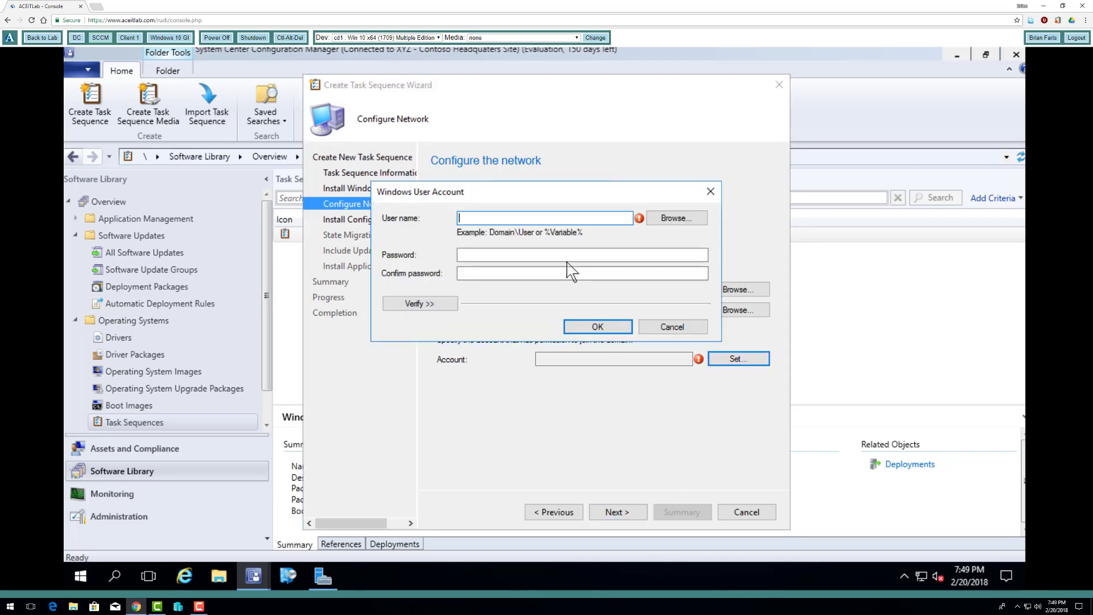
type("cont")
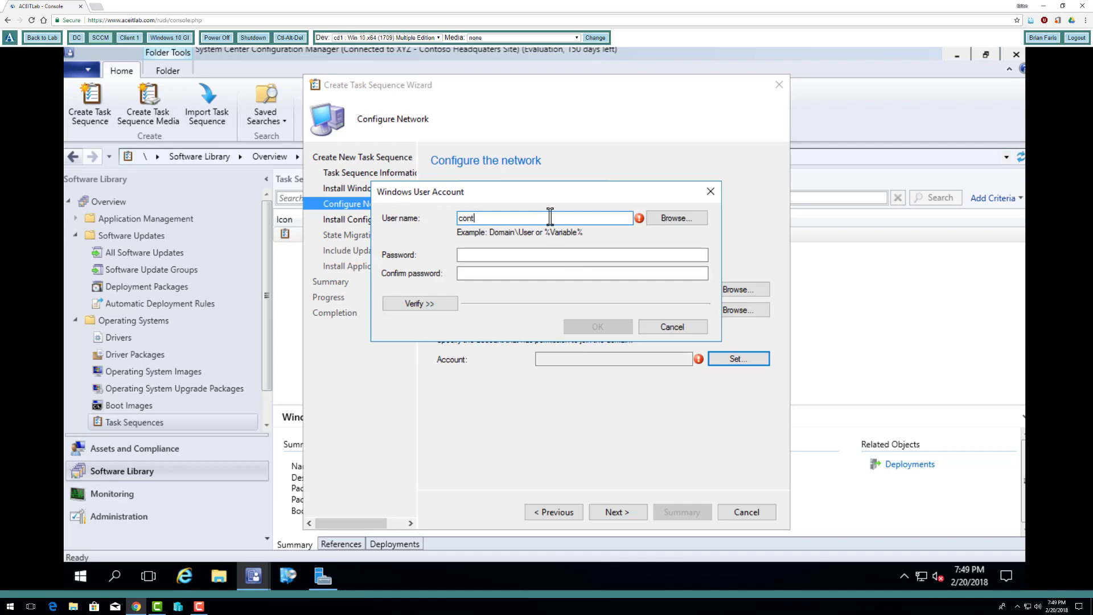
type("oso\\administrator")
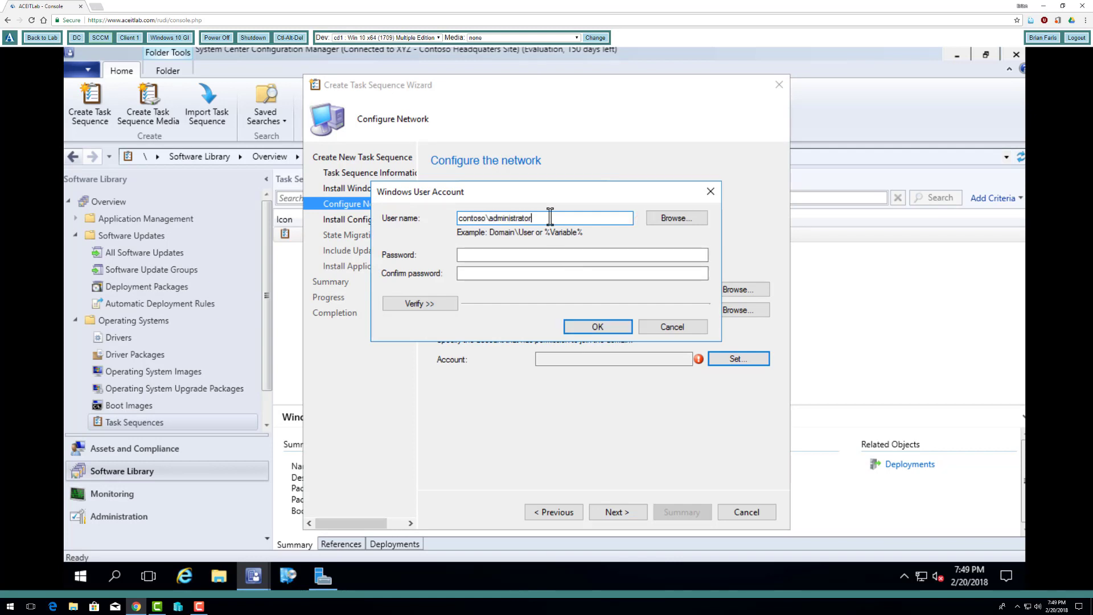
key("Tab")
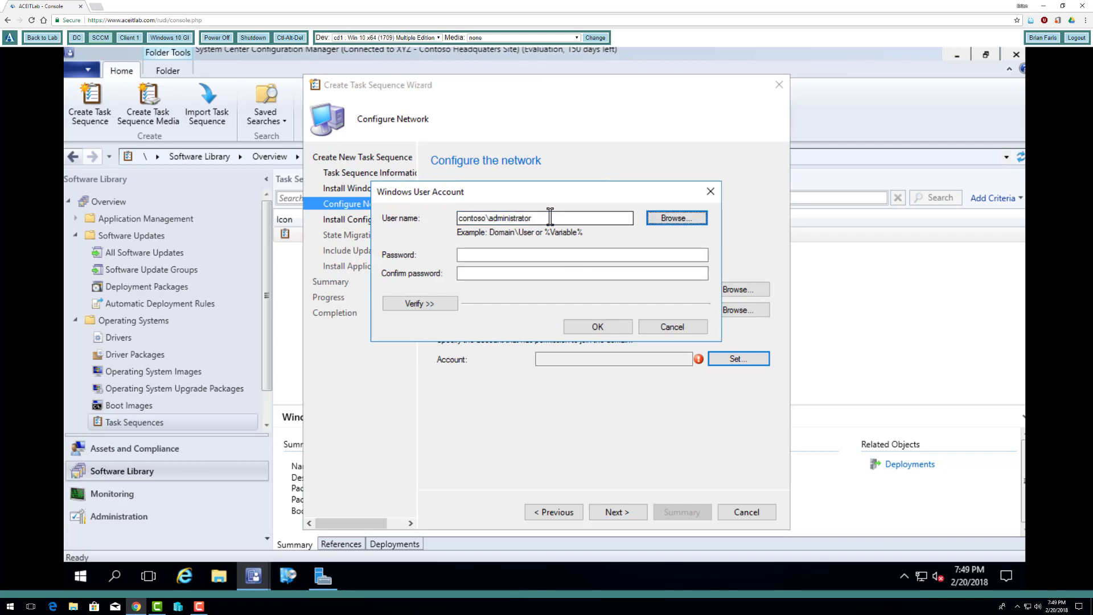
key("Tab")
type("P")
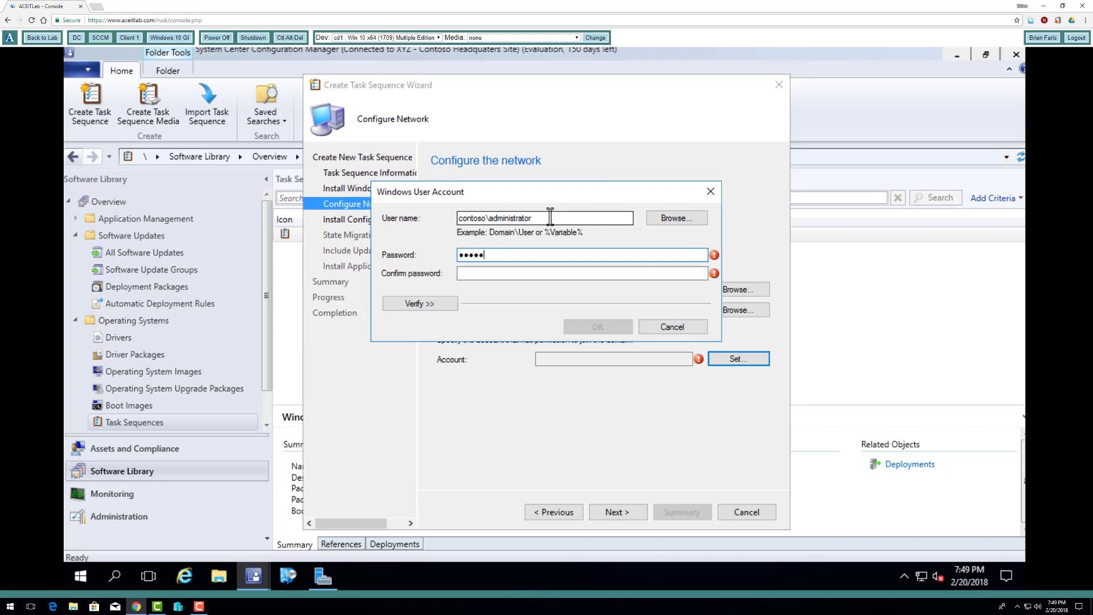
key("Tab")
type("••••")
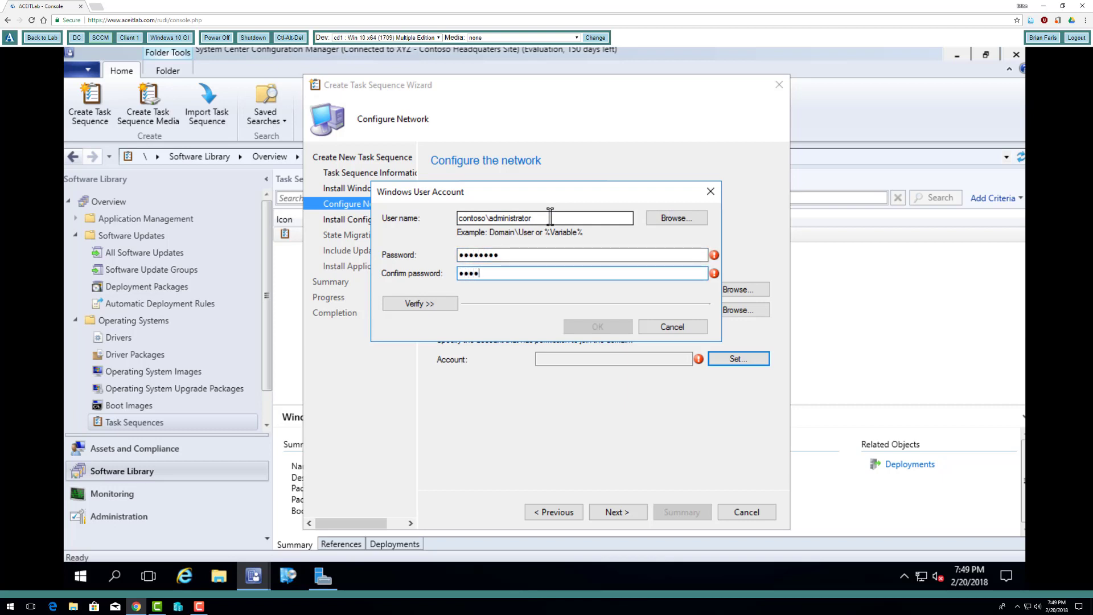
type("••••")
left_click(604, 321)
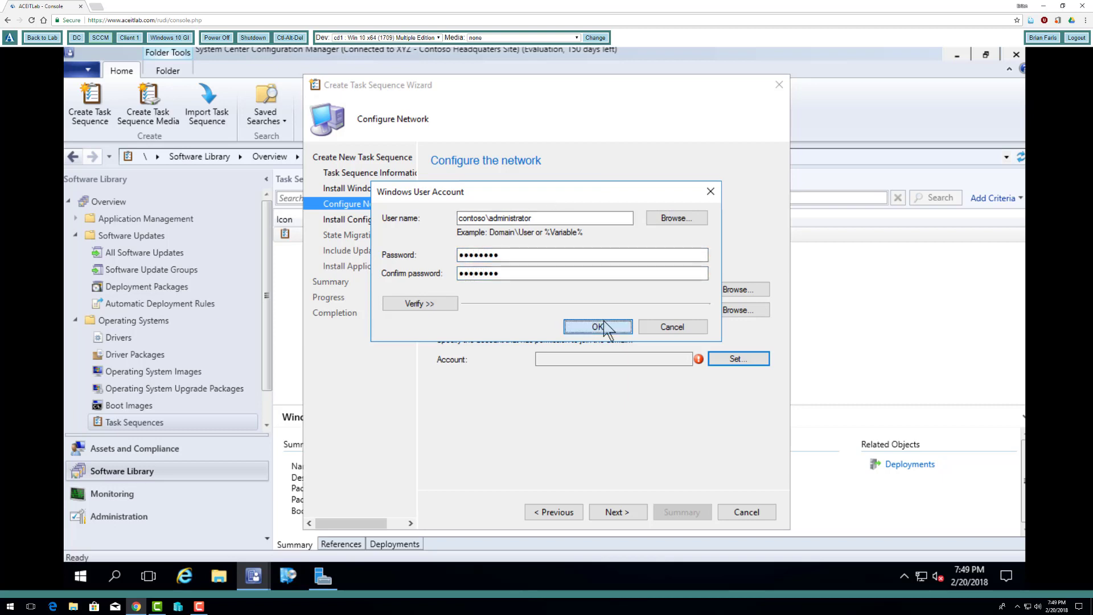
left_click(618, 512)
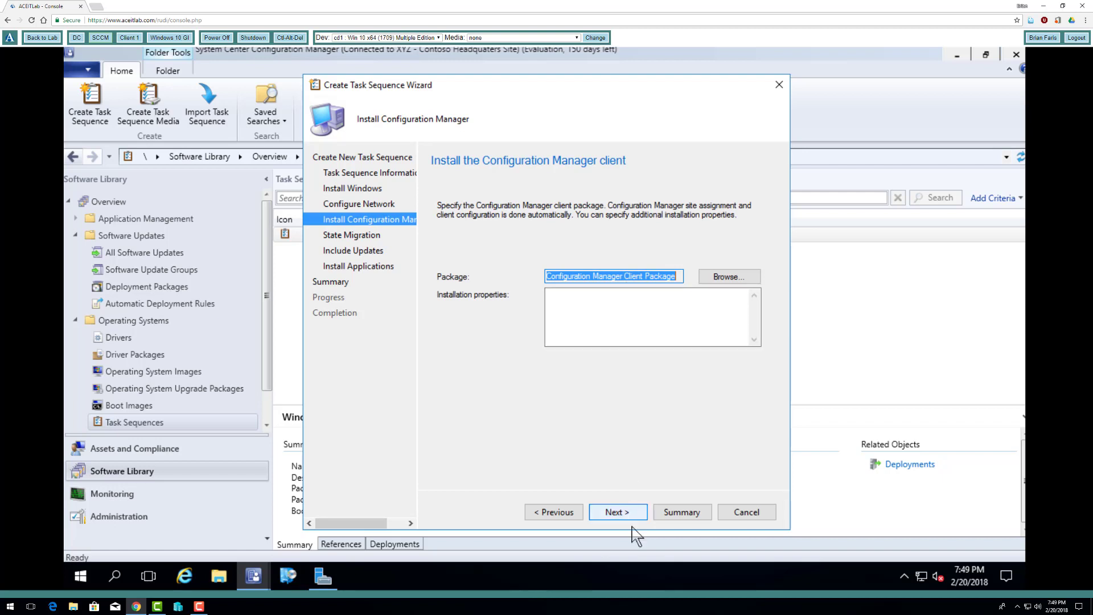
- Review the state migration settings and exit the task sequence wizard without saving
left_click(618, 512)
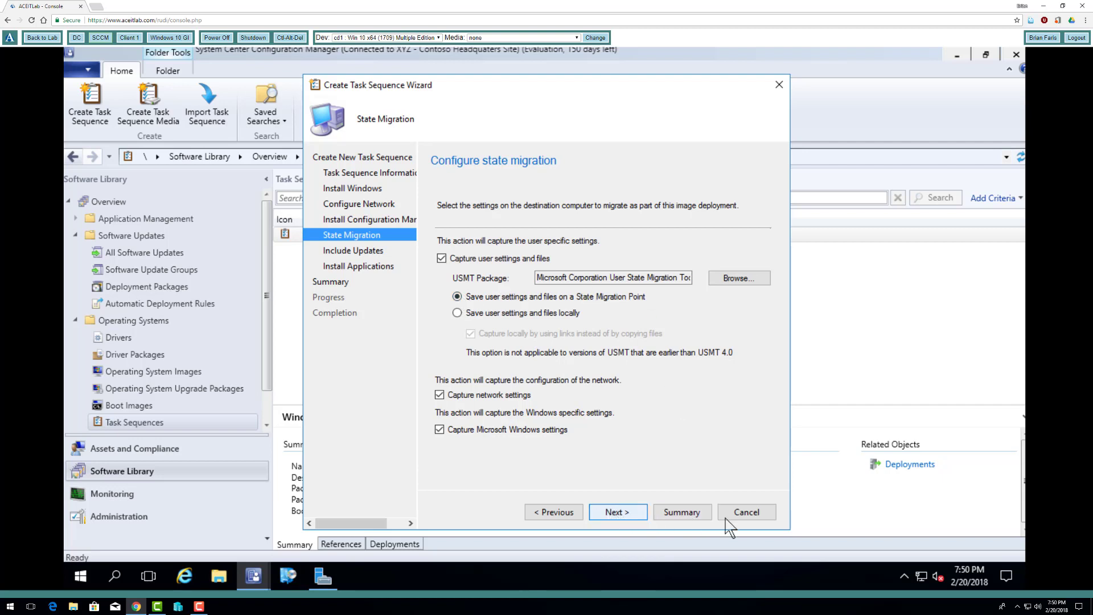
left_click(759, 515)
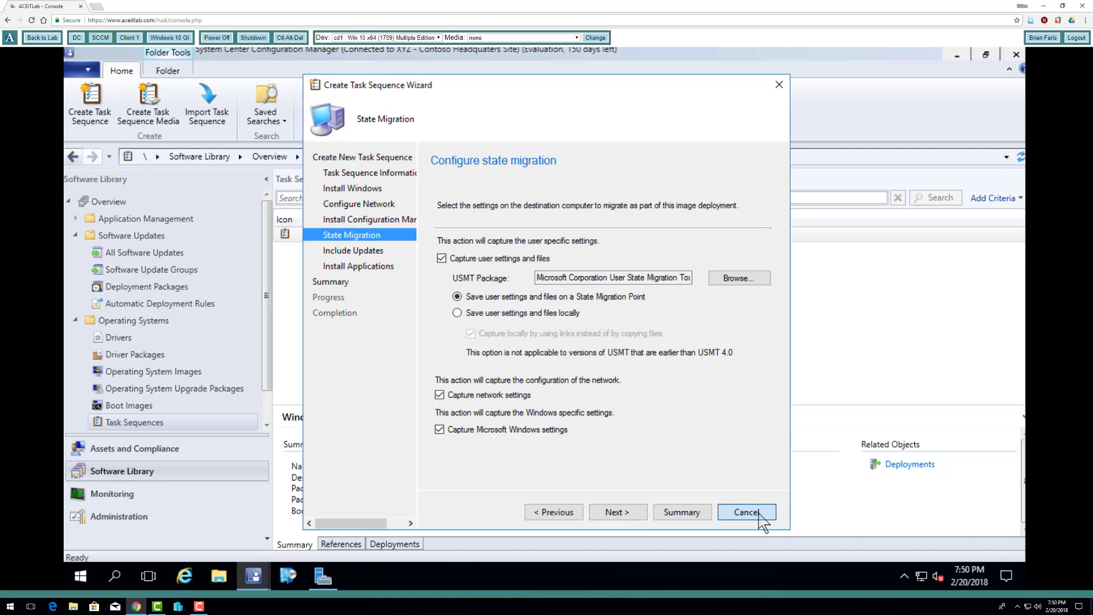
left_click(587, 365)
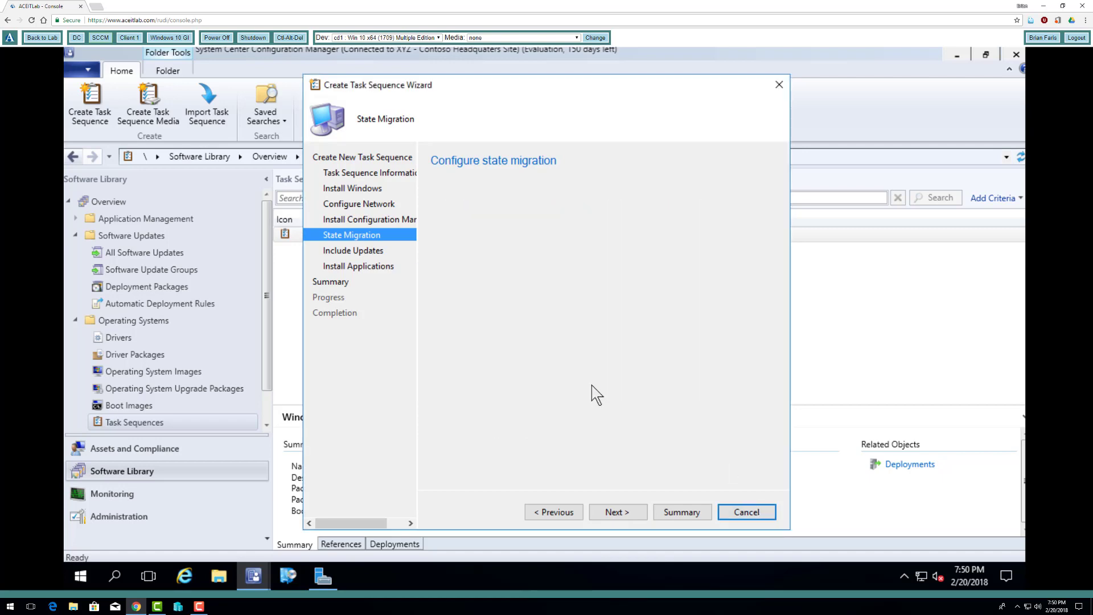
- Open Servers and Site System Roles under Site Configuration in the Administration workspace
left_click(142, 516)
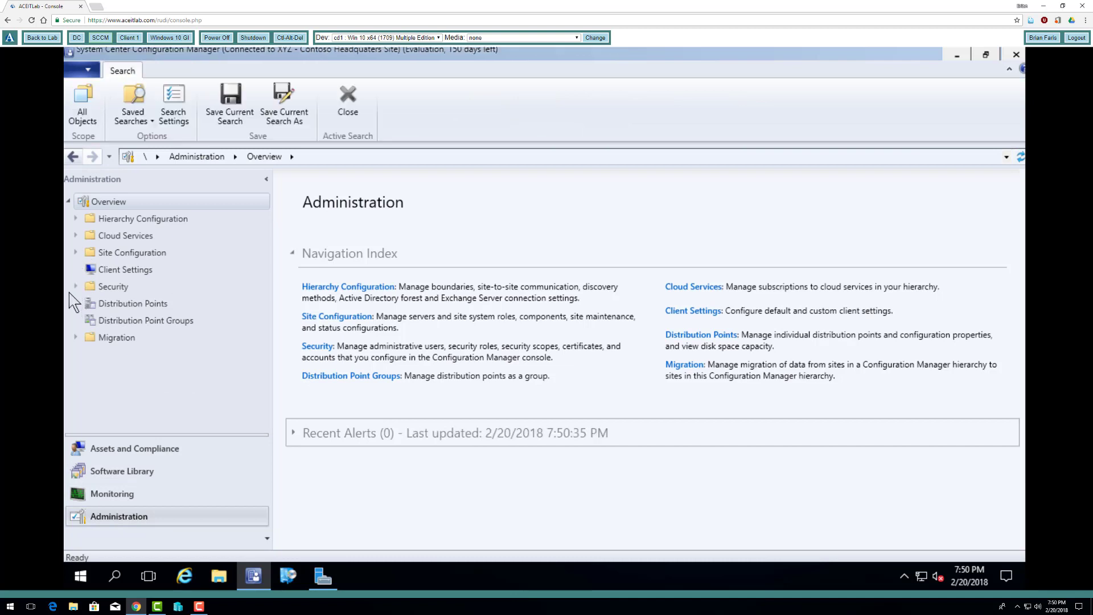
left_click(76, 253)
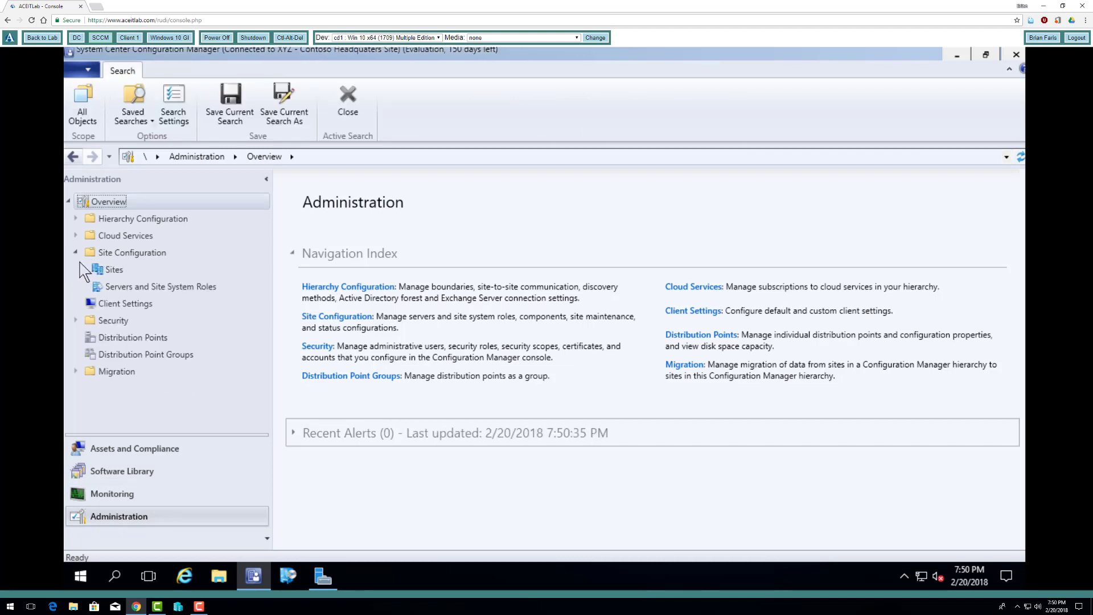
left_click(104, 286)
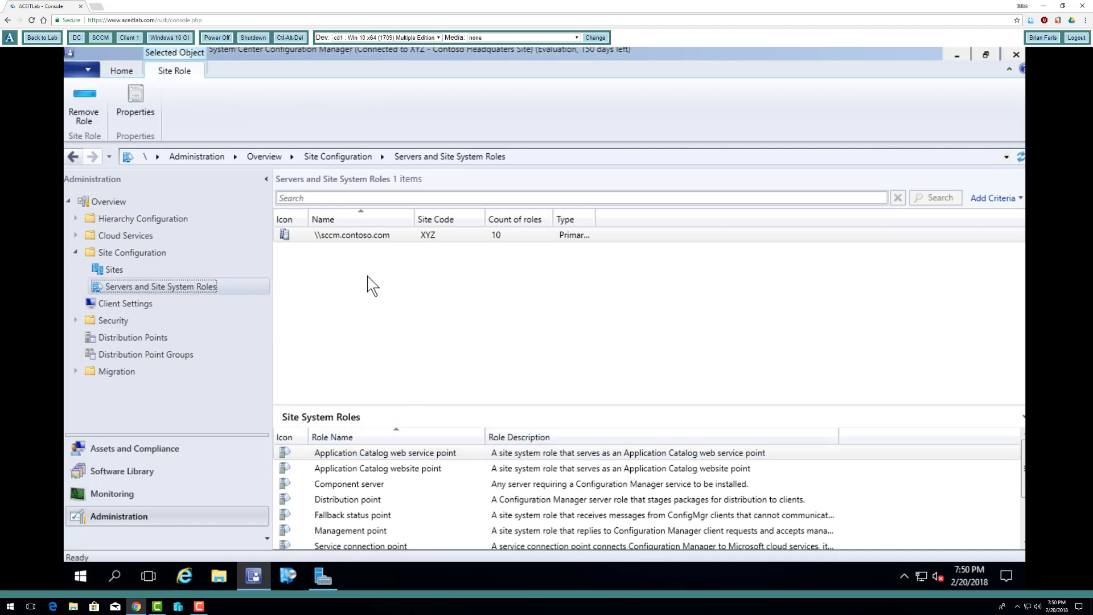
- Examine which site system roles can be added to the sccm.contoso.com server, leaving the wizard without adding any
left_click(394, 239)
right_click(394, 239)
left_click(457, 253)
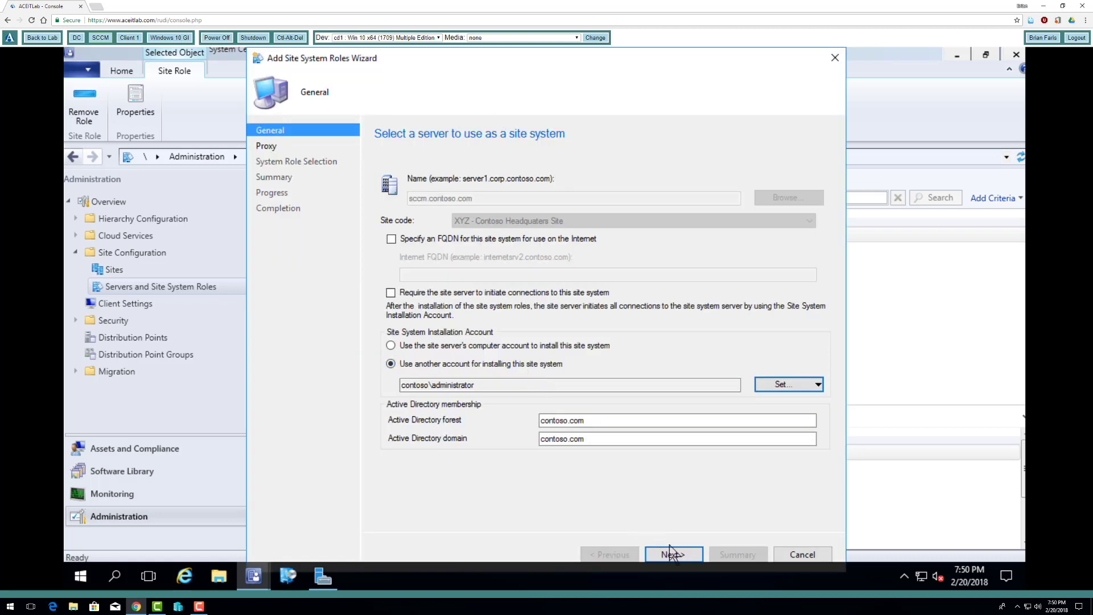
left_click(671, 553)
left_click(674, 554)
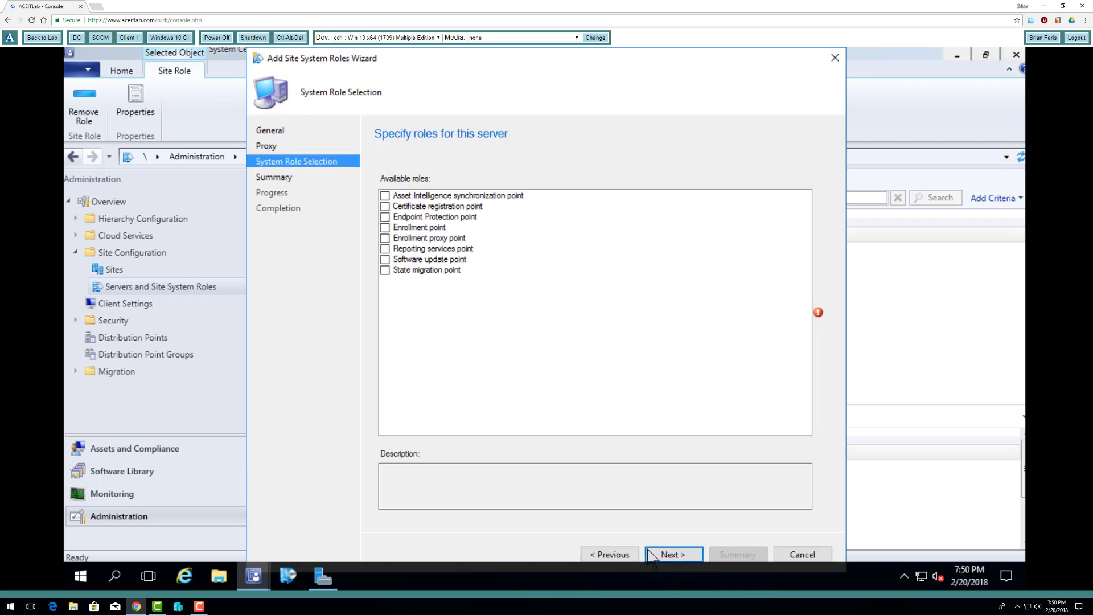
left_click(802, 555)
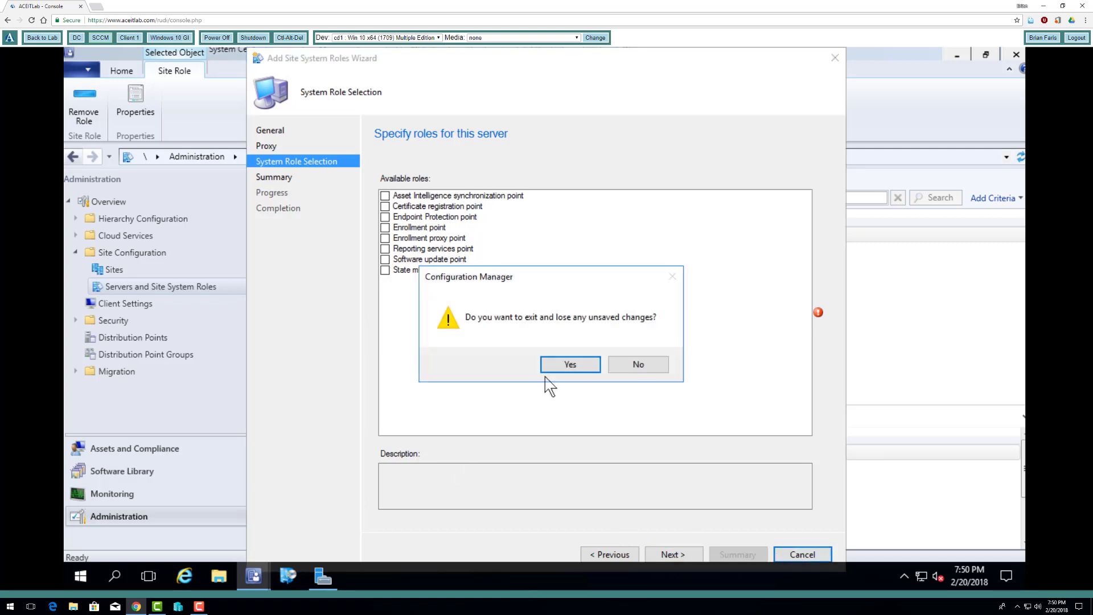
left_click(567, 366)
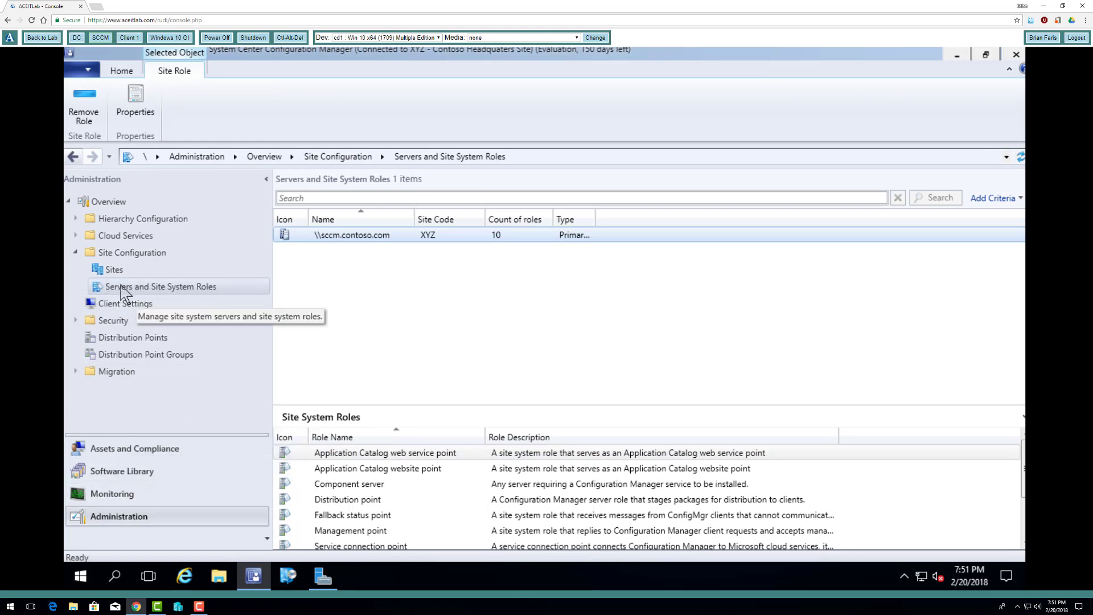
- Start adding site system roles to sccm.contoso.com without a proxy server, select State migration point, and proceed to its settings
left_click(431, 239)
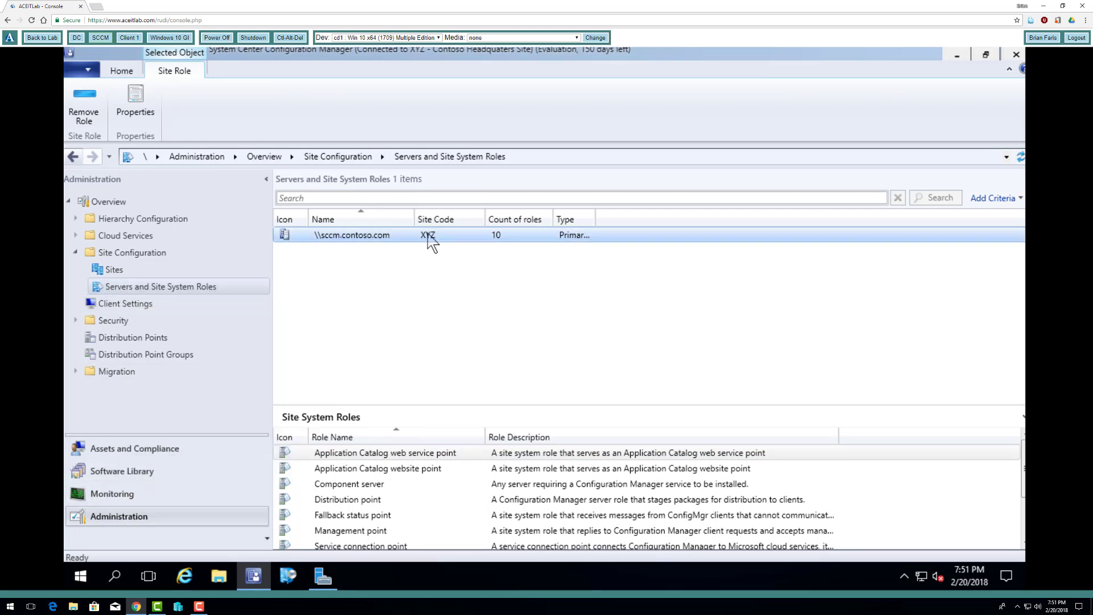
right_click(428, 235)
left_click(490, 245)
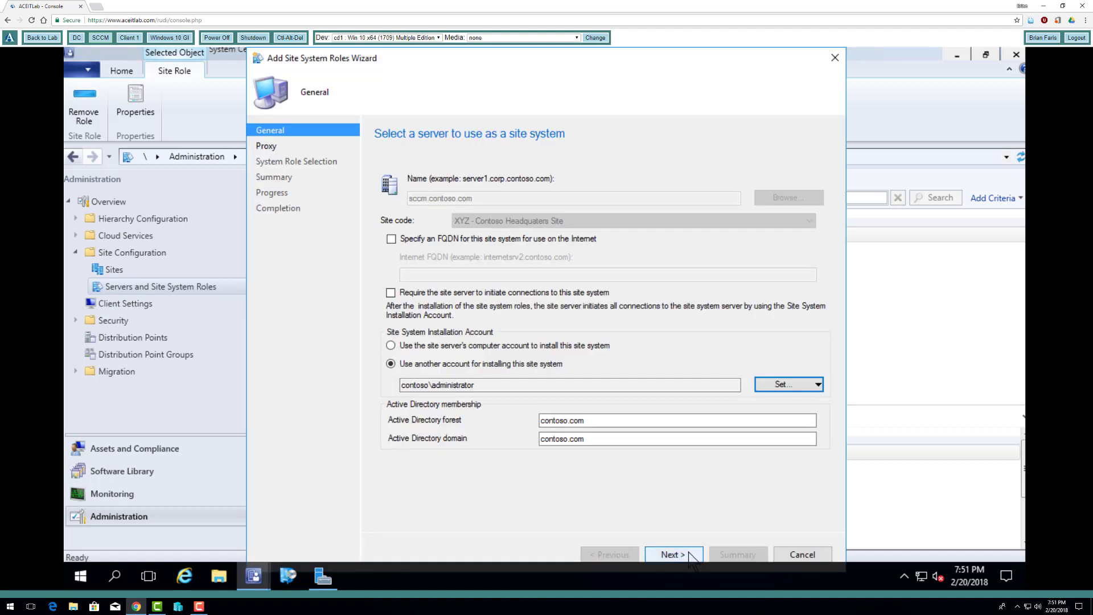
left_click(687, 555)
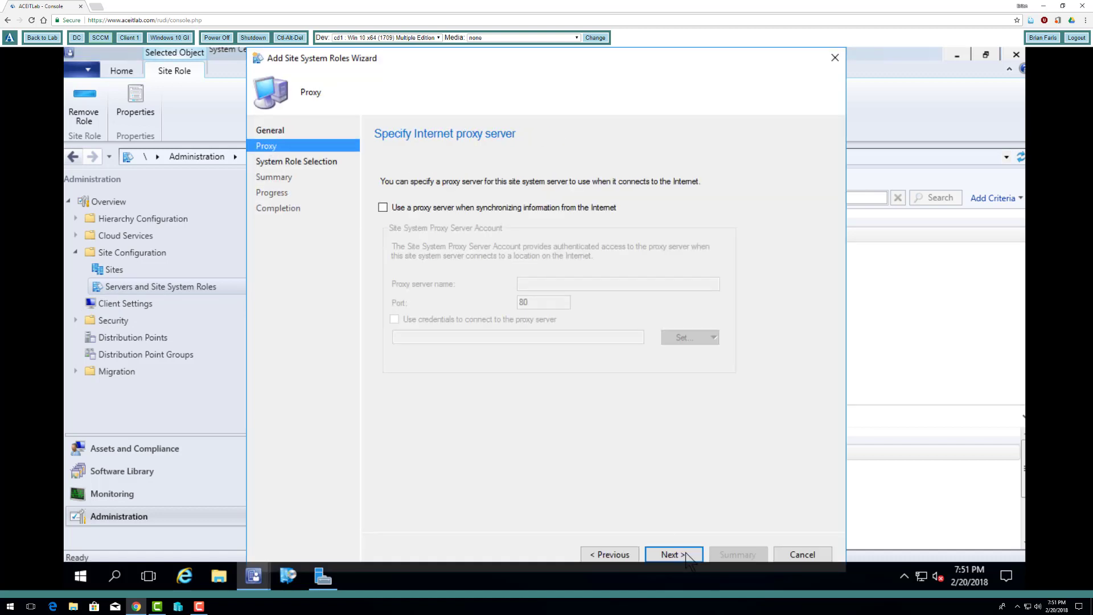
left_click(673, 554)
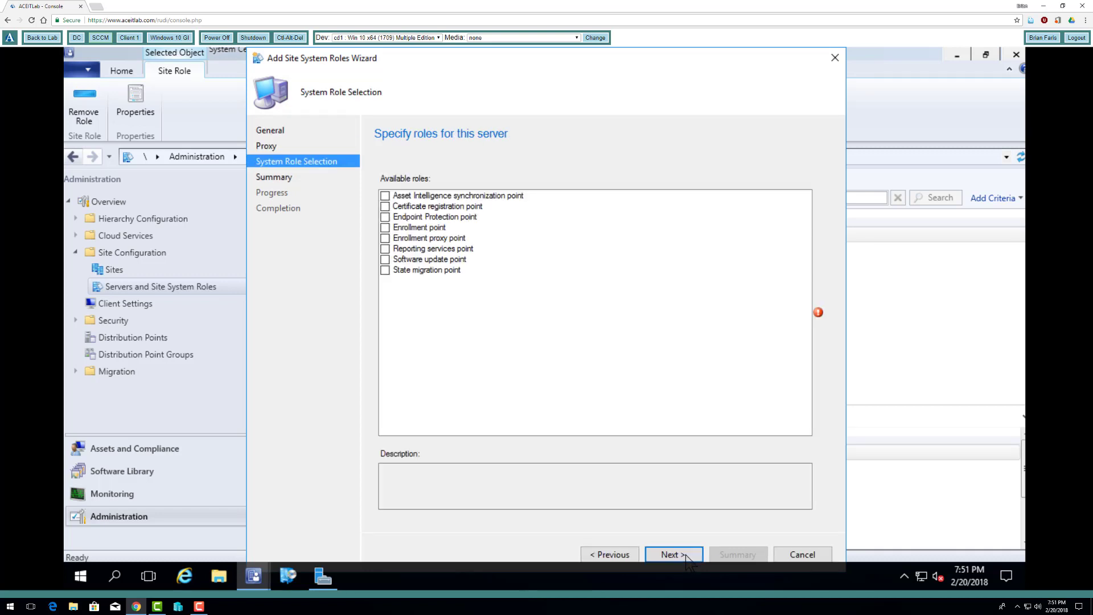
left_click(385, 271)
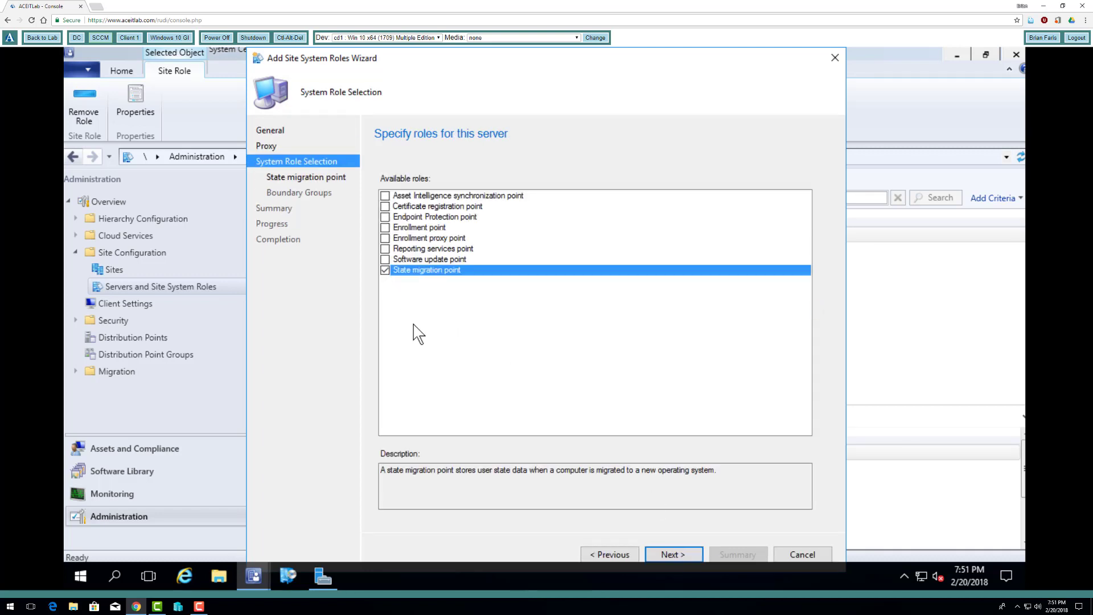
left_click(664, 556)
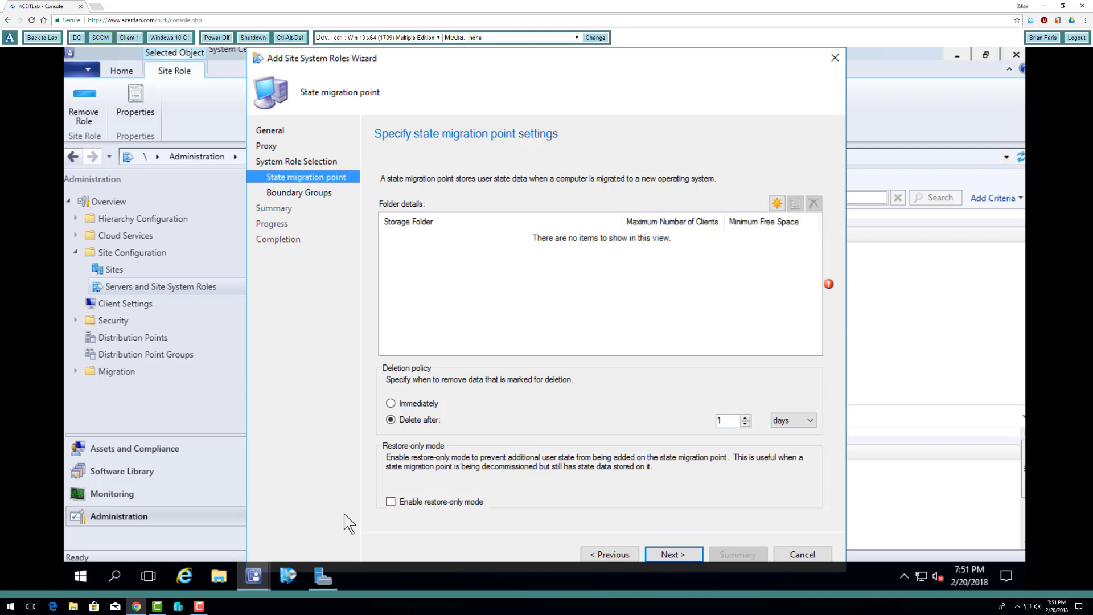
- Switch to File Explorer and create a folder named USMTData at the root of Local Disk (C:)
left_click(221, 582)
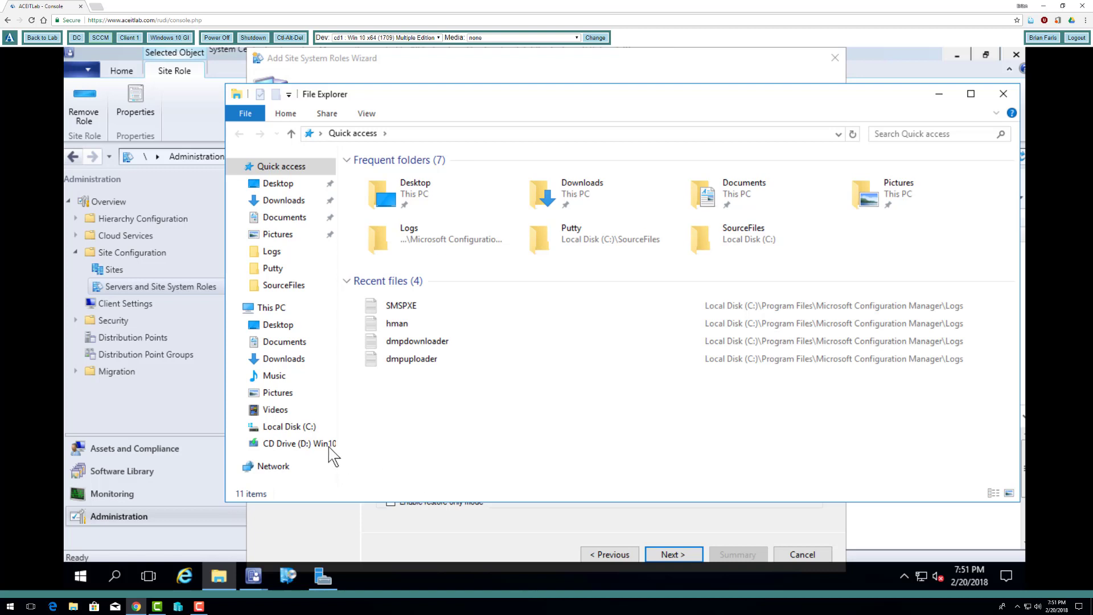
left_click(307, 431)
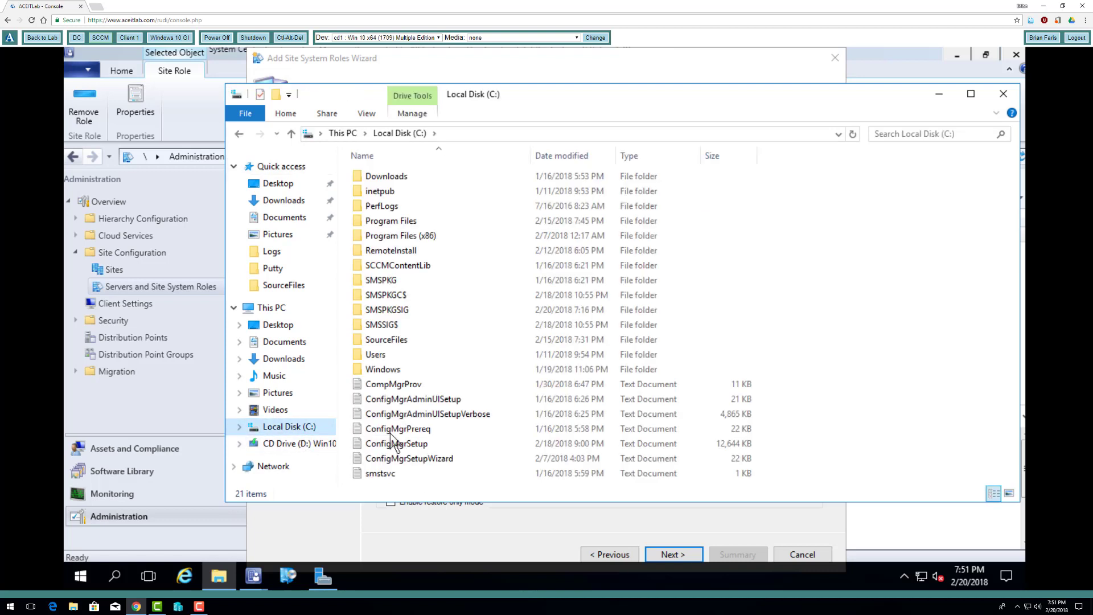
right_click(905, 416)
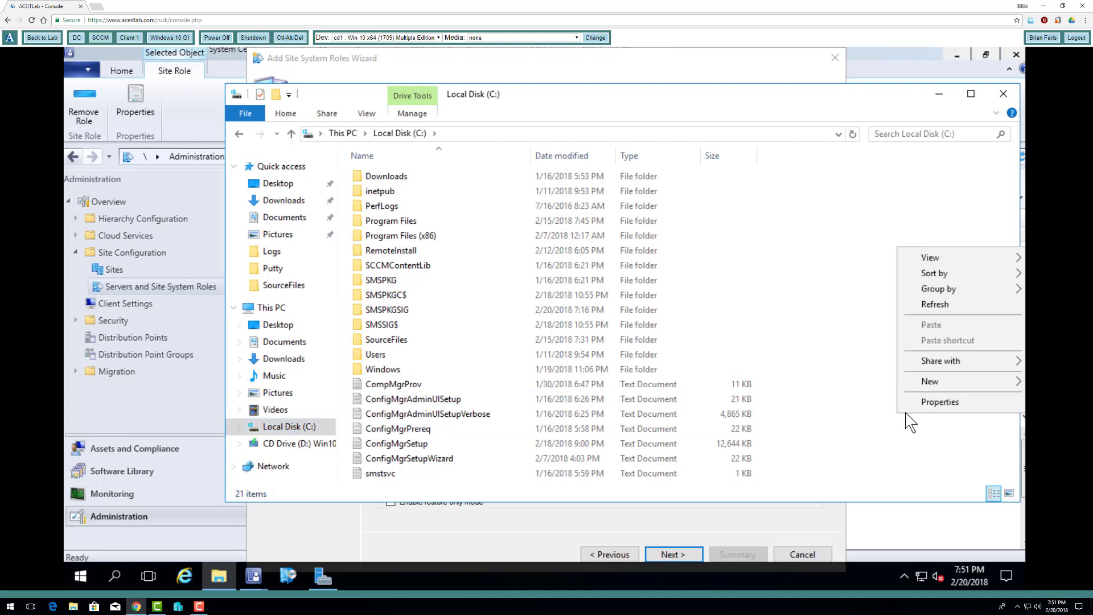
mouse_move(948, 392)
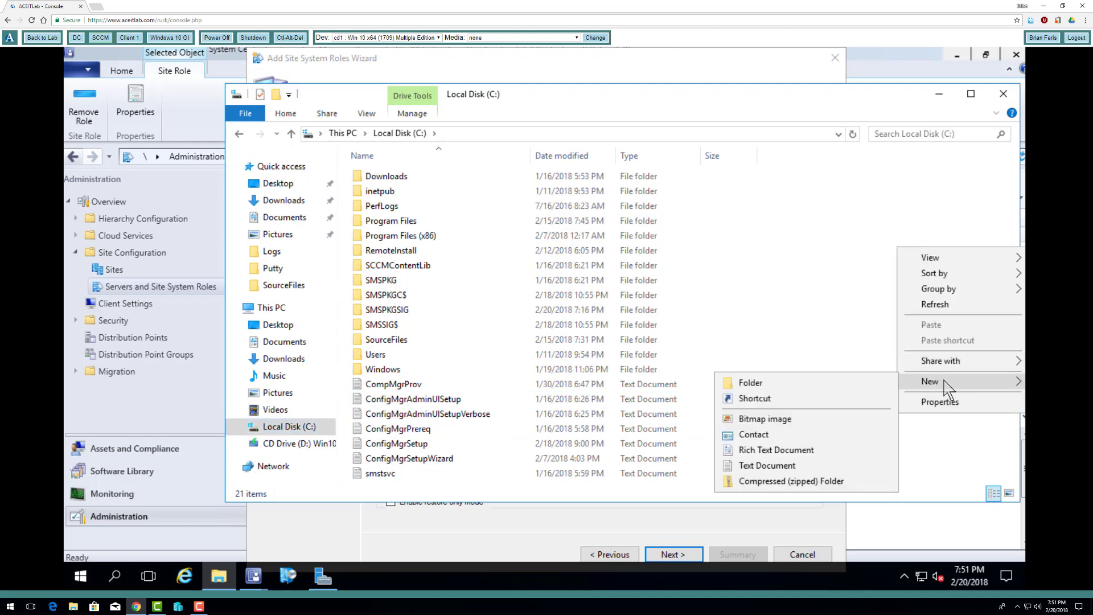
left_click(825, 383)
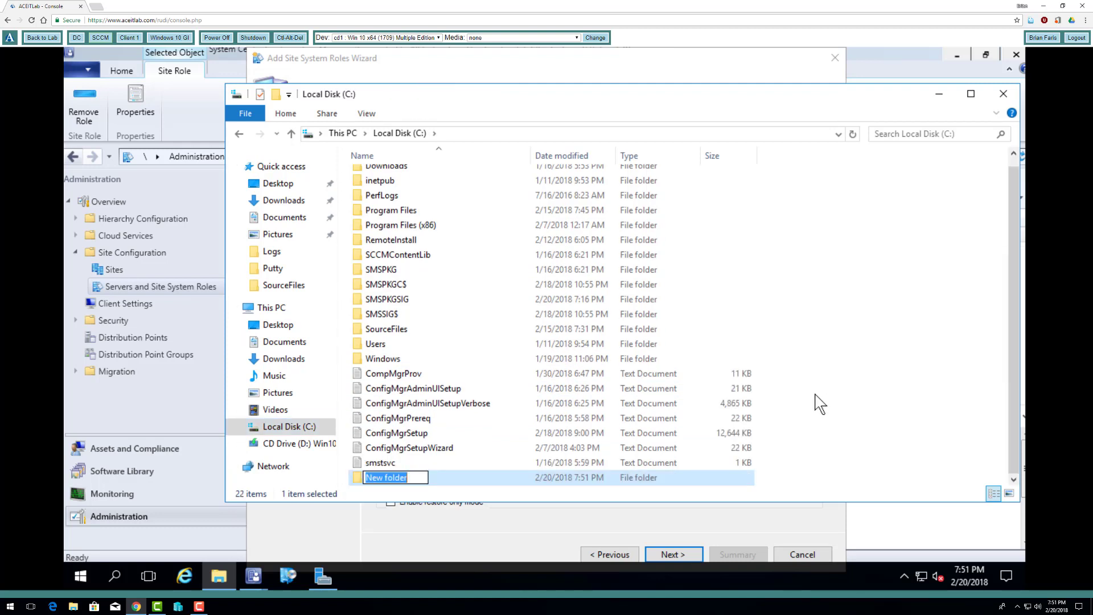
type("US")
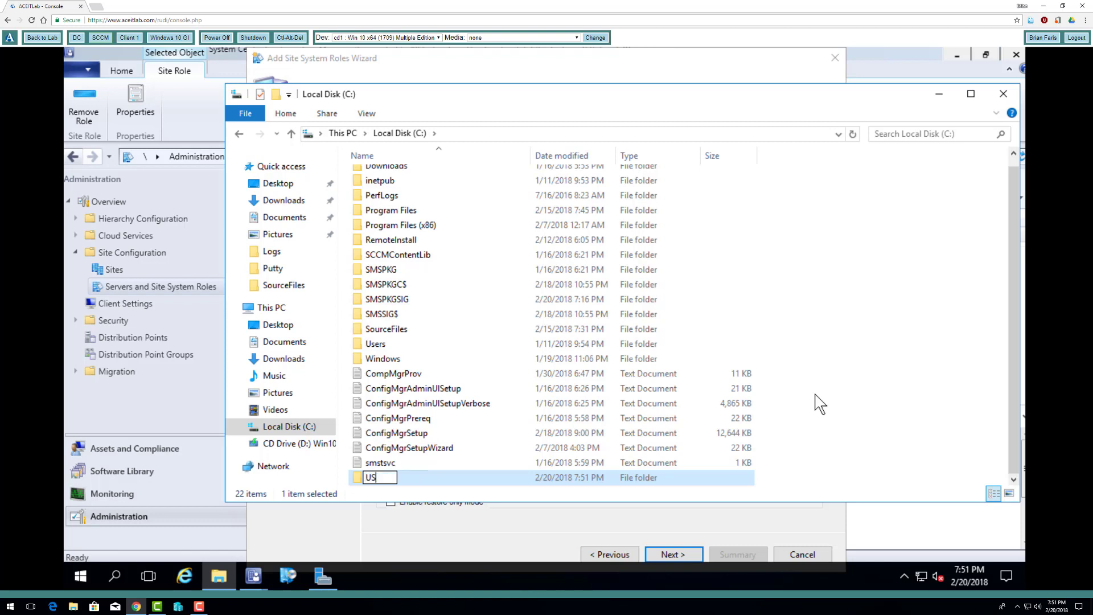
type("MT Data")
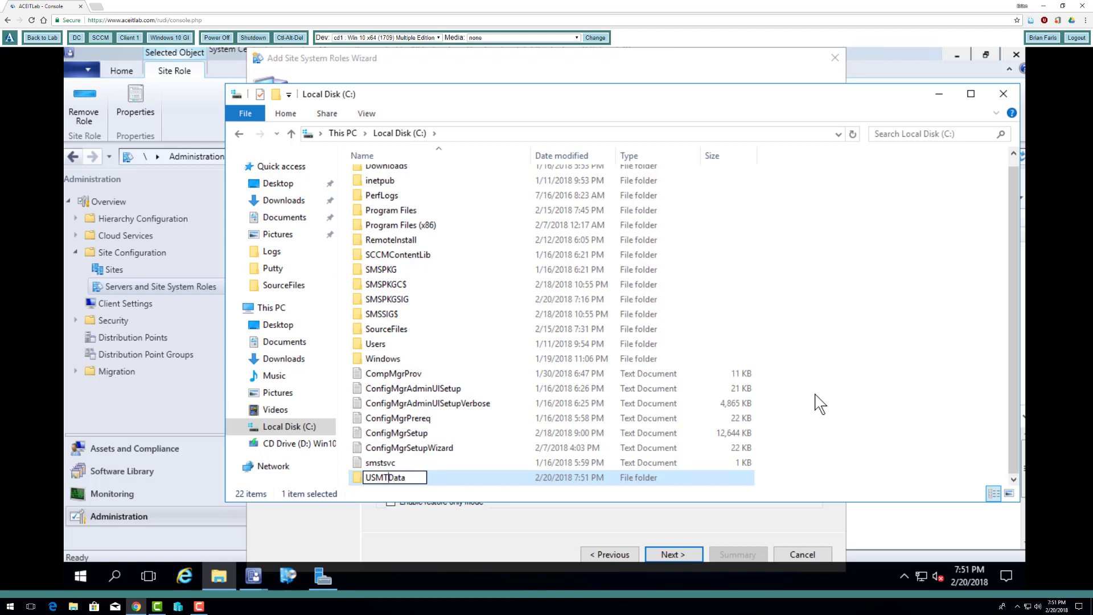
key("Return")
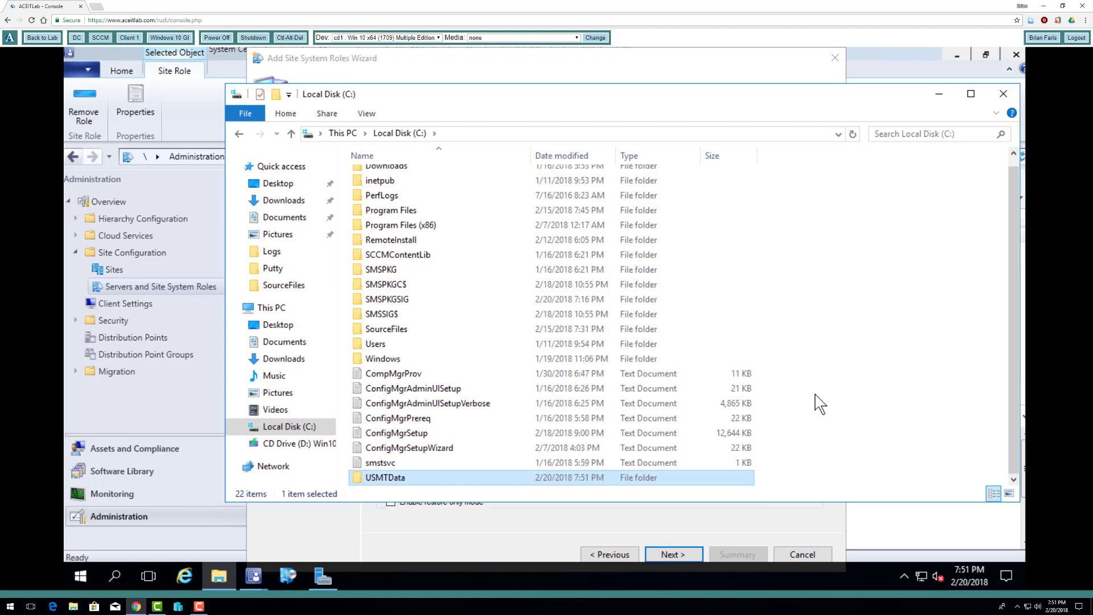
- Share the USMTData folder under its own name, granting Everyone Full Control in the share permissions
right_click(456, 477)
left_click(501, 464)
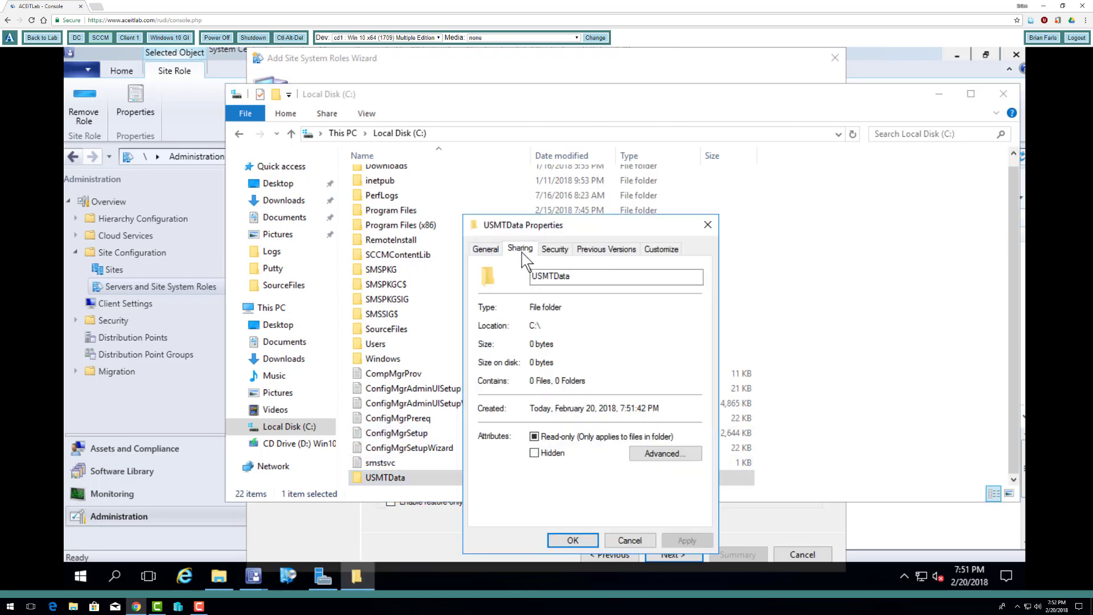
left_click(520, 249)
left_click(533, 419)
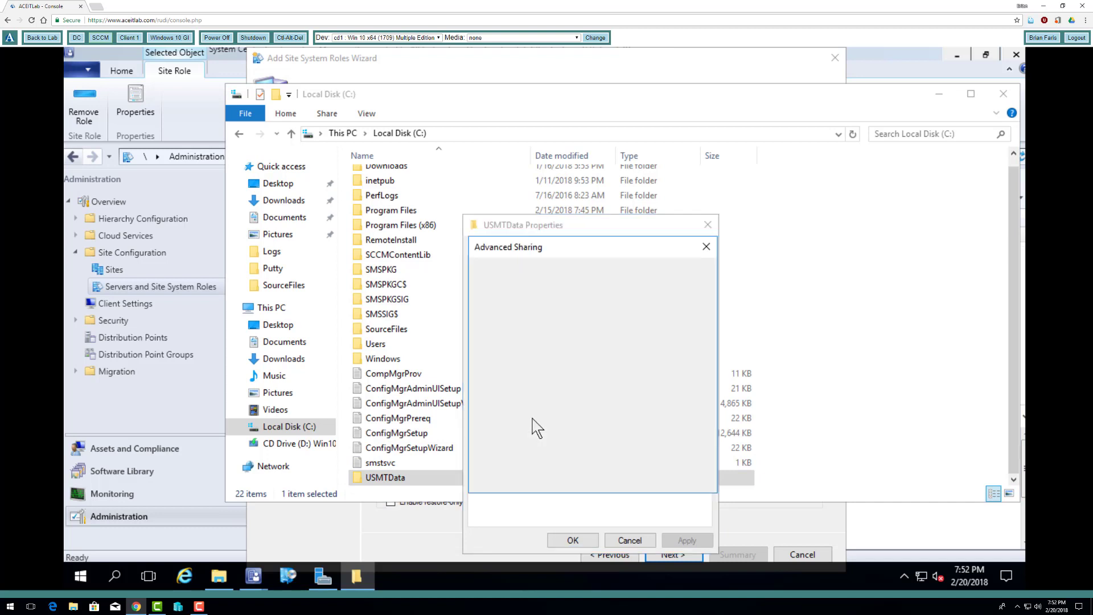
left_click(484, 273)
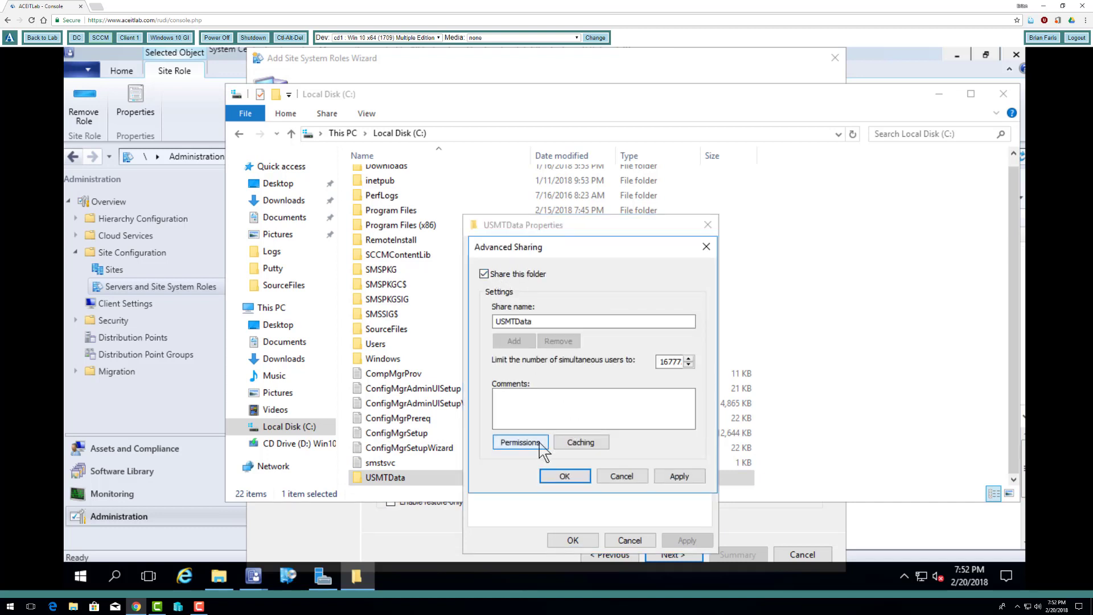
left_click(521, 443)
left_click(649, 418)
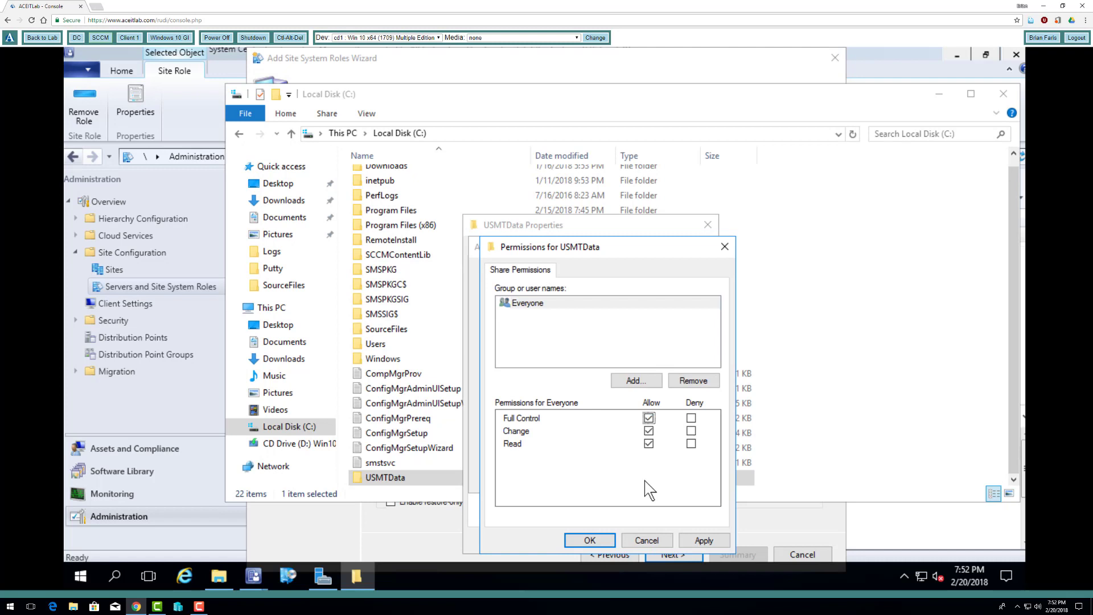
left_click(590, 540)
left_click(571, 474)
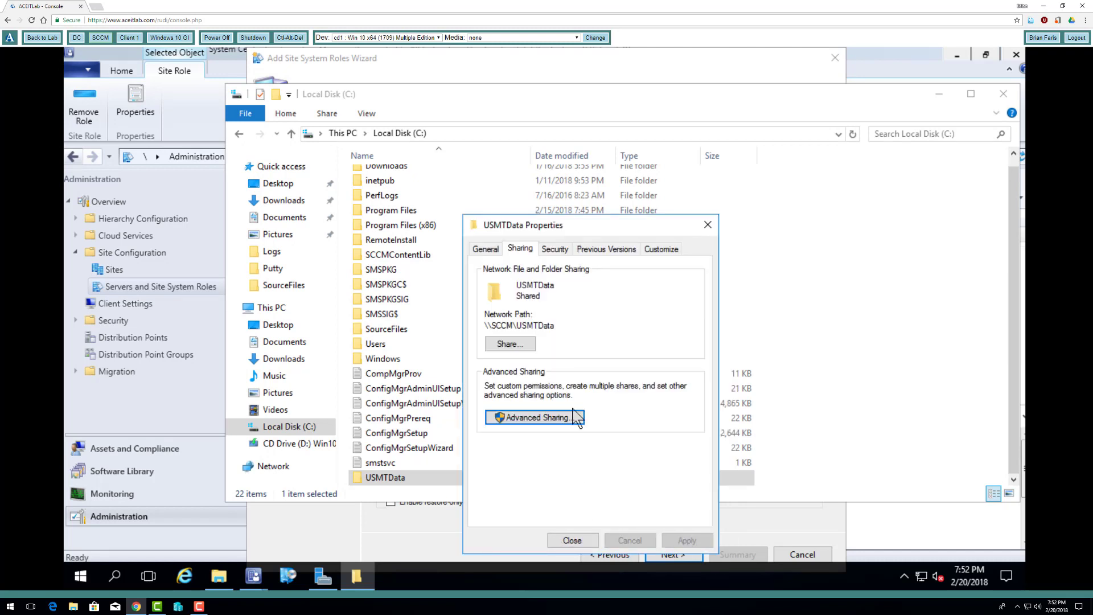
- Add the sccm$ computer account to the USMTData folder's security permissions, including Computers in the object types to find
left_click(555, 249)
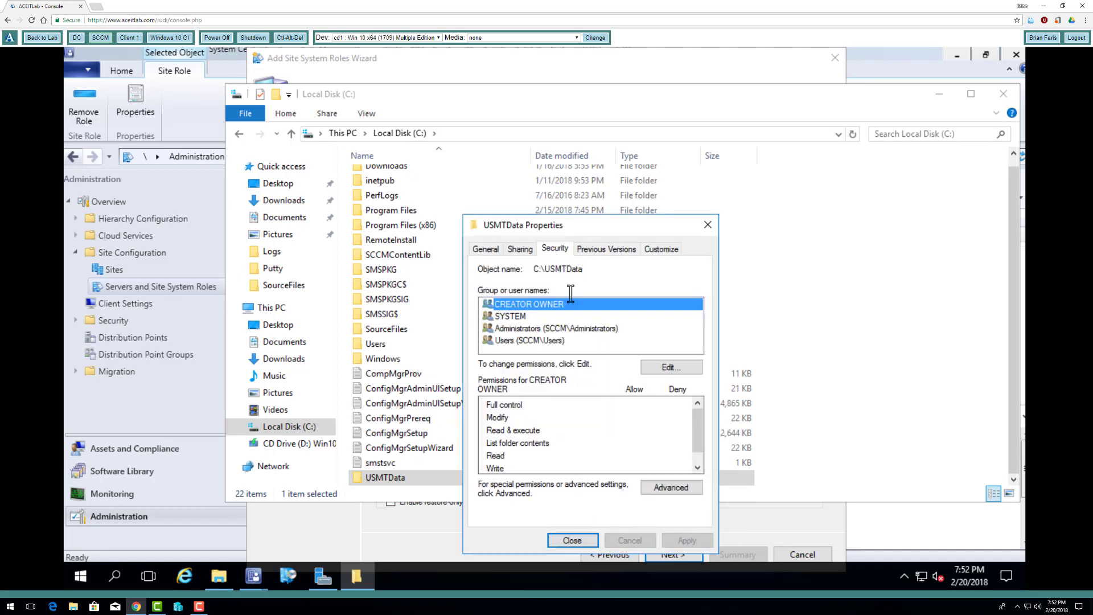
left_click(572, 329)
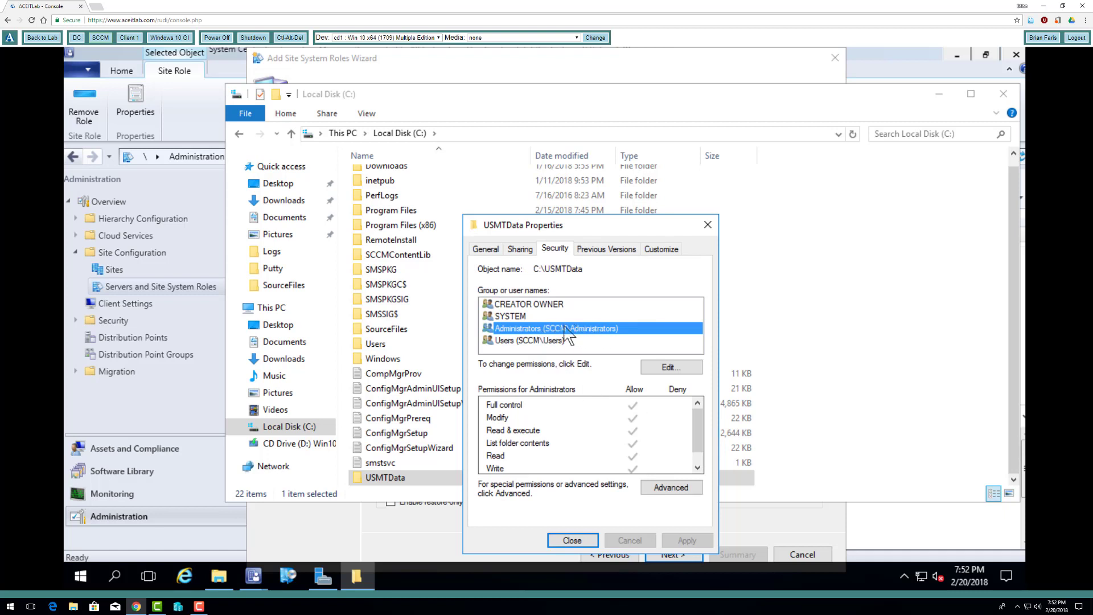
left_click(671, 368)
left_click(655, 411)
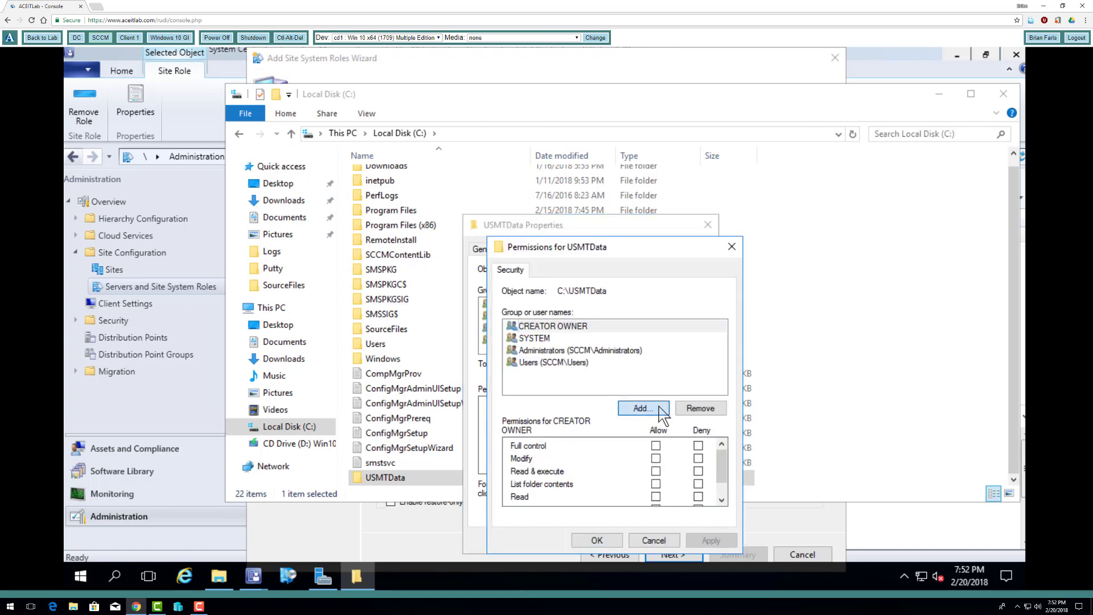
type("sccm$")
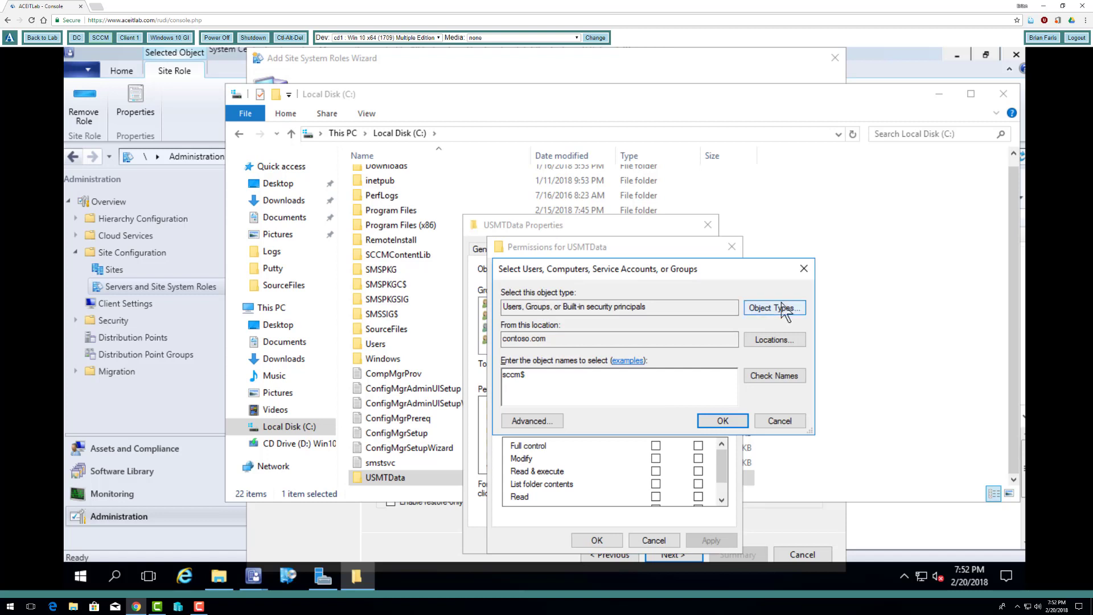
left_click(786, 309)
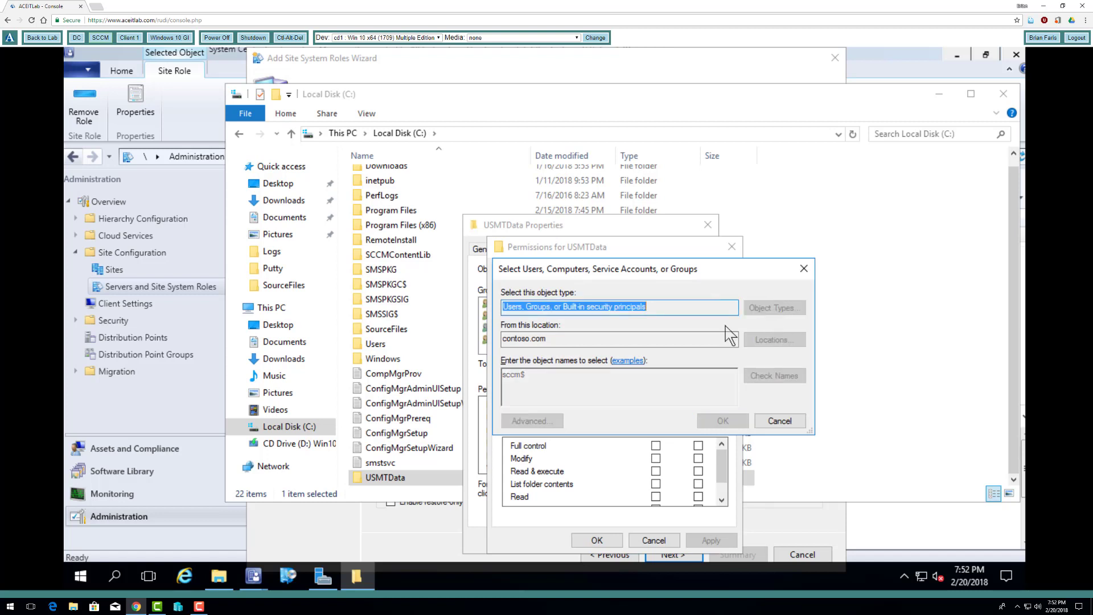
left_click(515, 376)
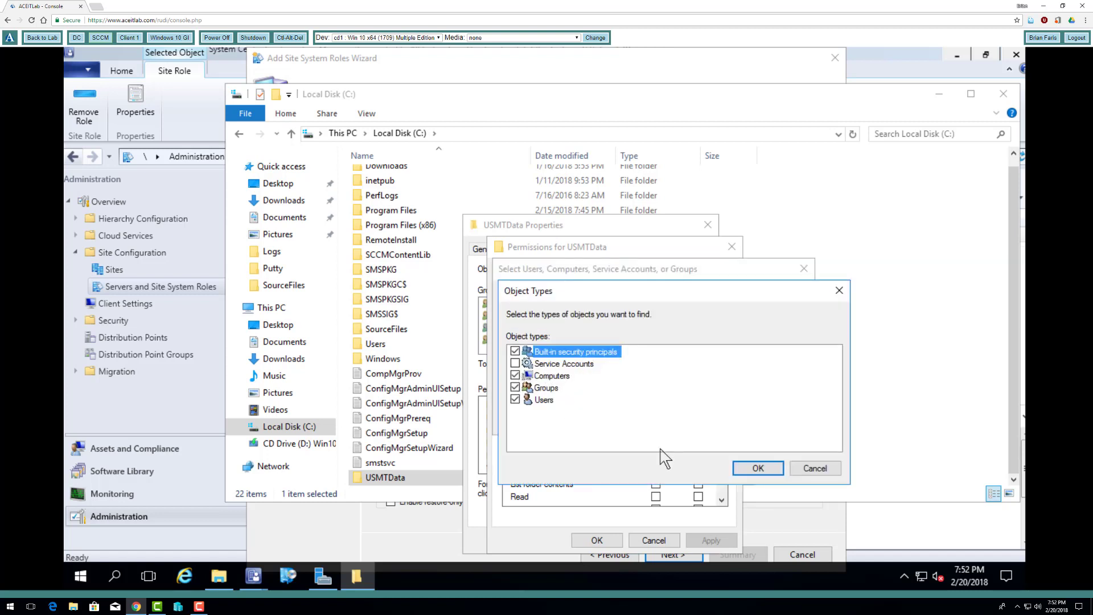
left_click(758, 468)
left_click(722, 421)
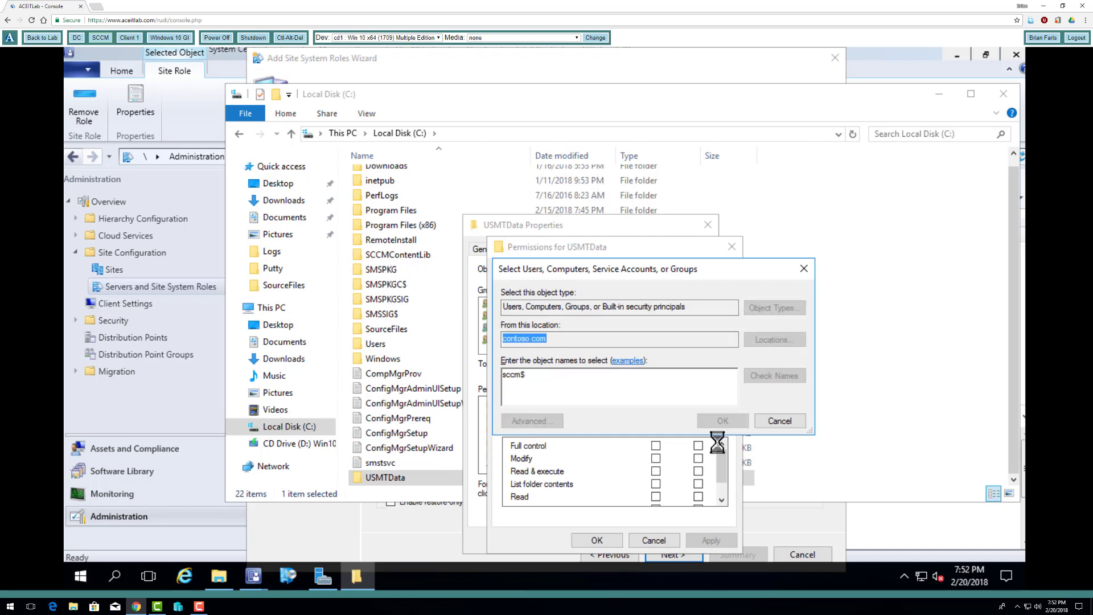
- Allow the SCCM computer account Full control of the USMTData folder and close the folder's properties
left_click(656, 445)
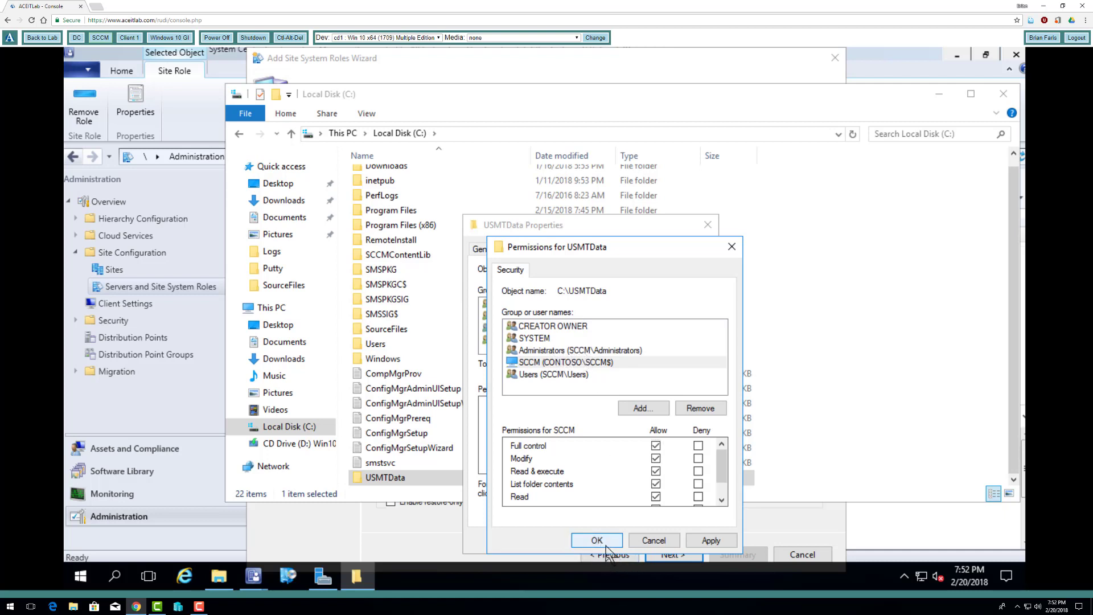
left_click(601, 543)
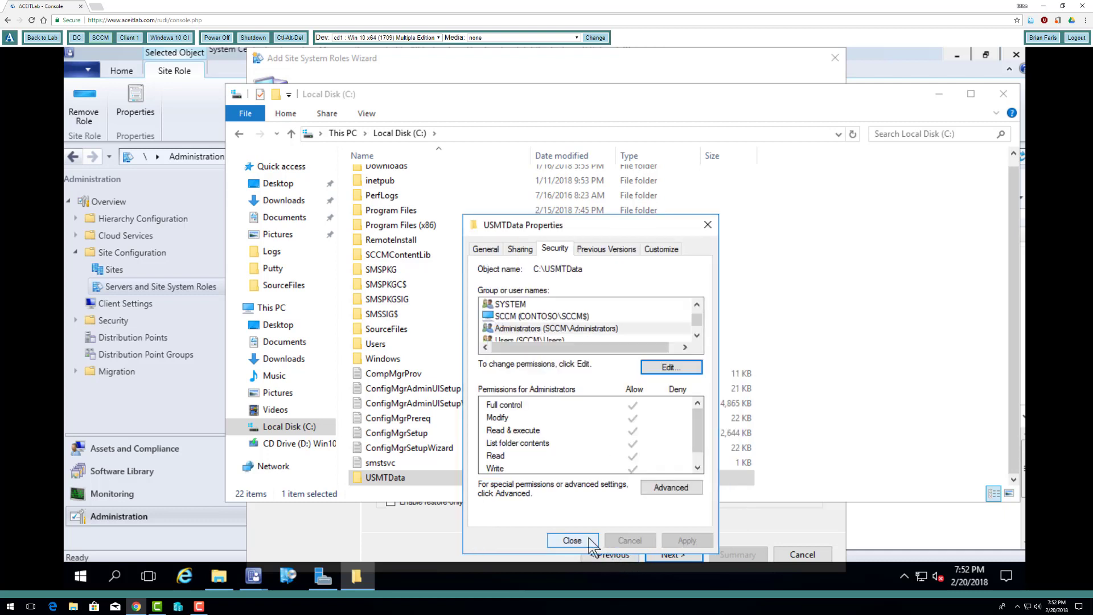
left_click(572, 540)
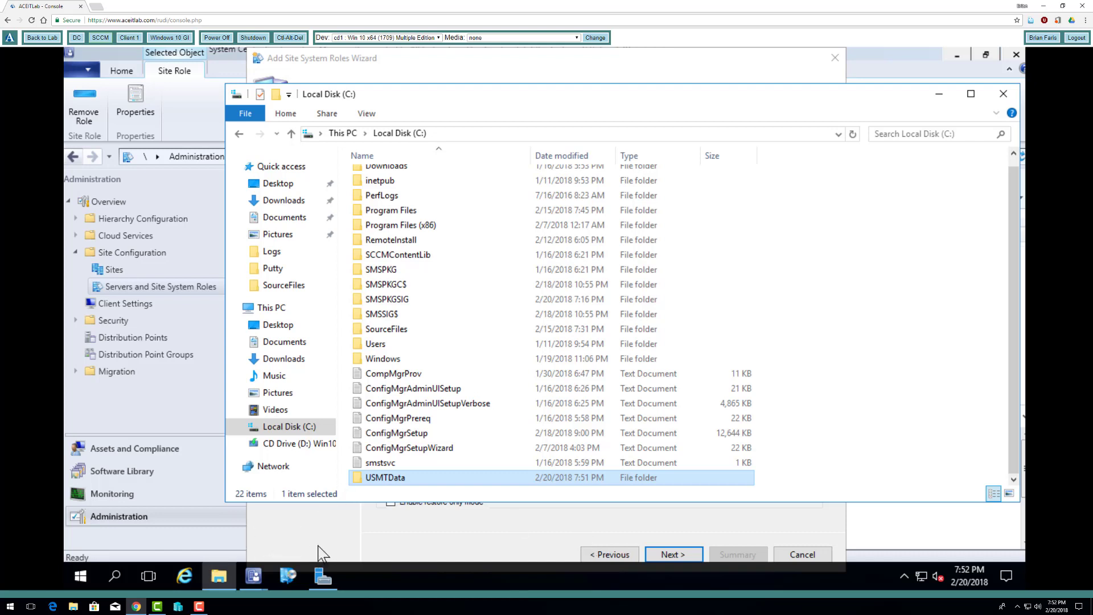
- Return to the site system roles wizard and add C:\USMTData as storage folder, with 100 maximum clients and 100 MB minimum free space
left_click(389, 538)
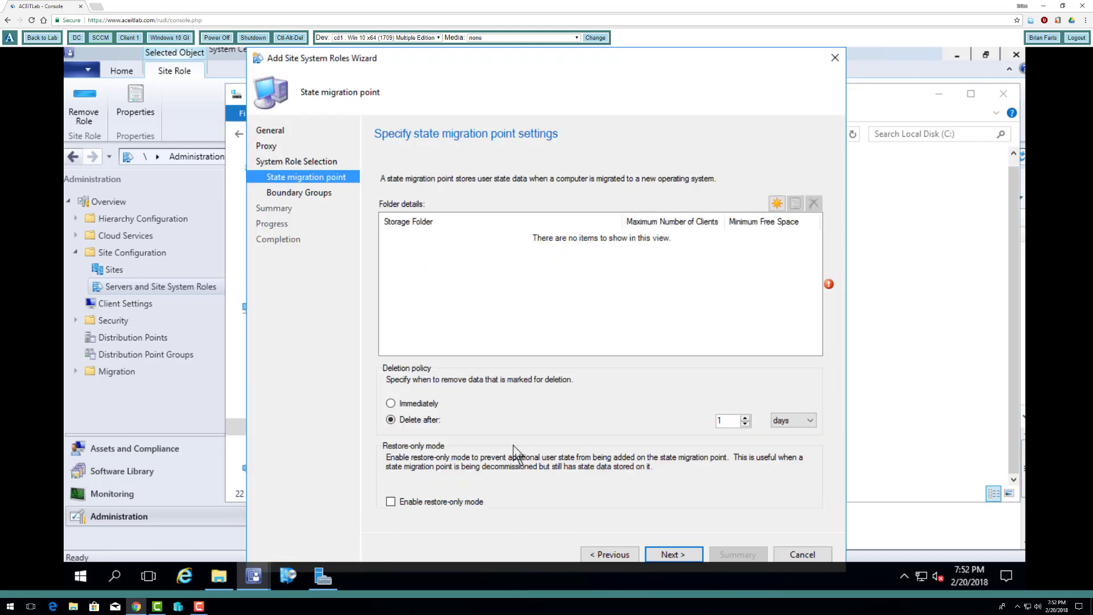
left_click(778, 203)
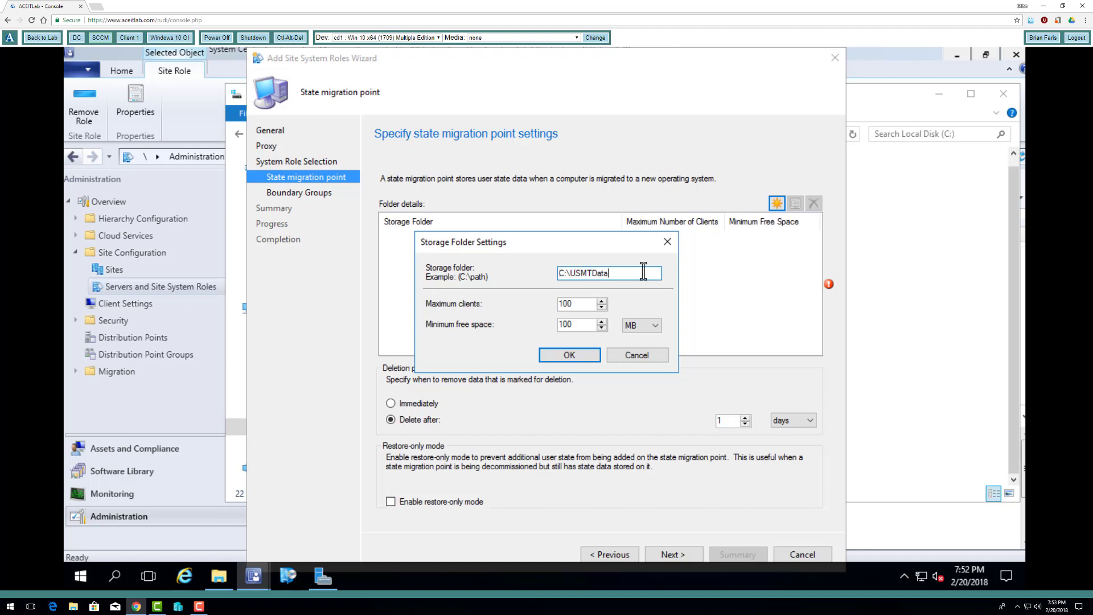
left_click(576, 358)
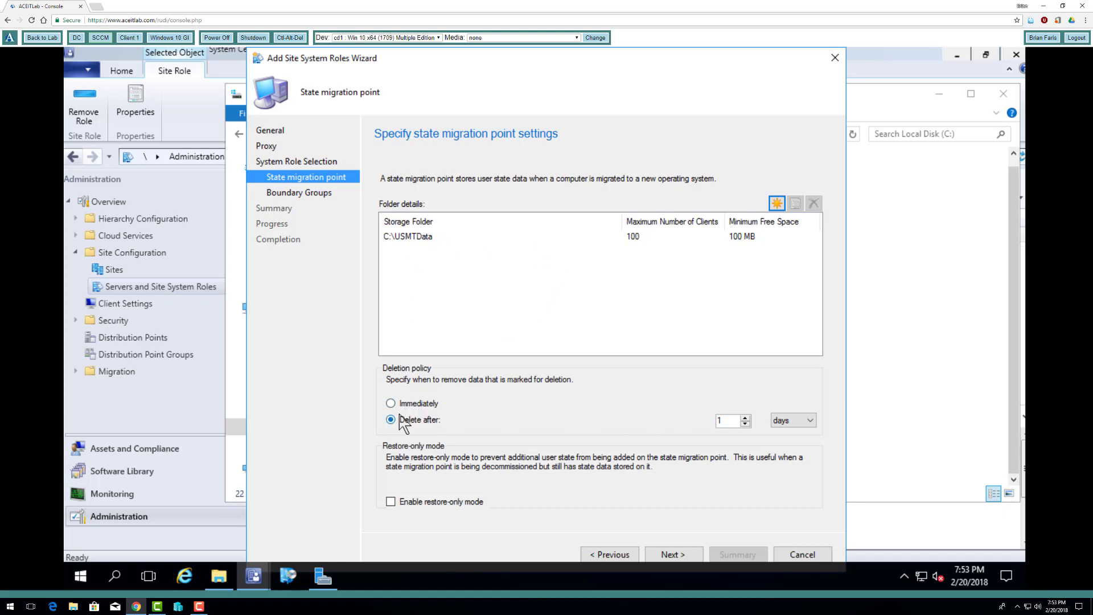
- Set the deletion policy to delete marked data after 7 days and continue to the boundary group settings
left_click_drag(730, 422, 698, 420)
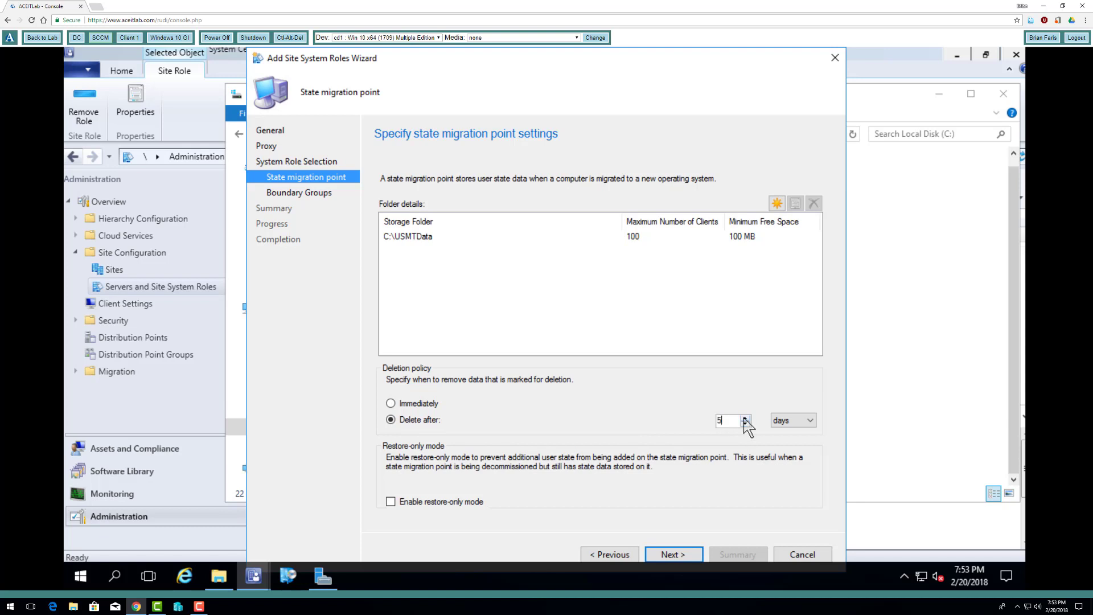
type("7")
double_click(735, 421)
left_click(674, 554)
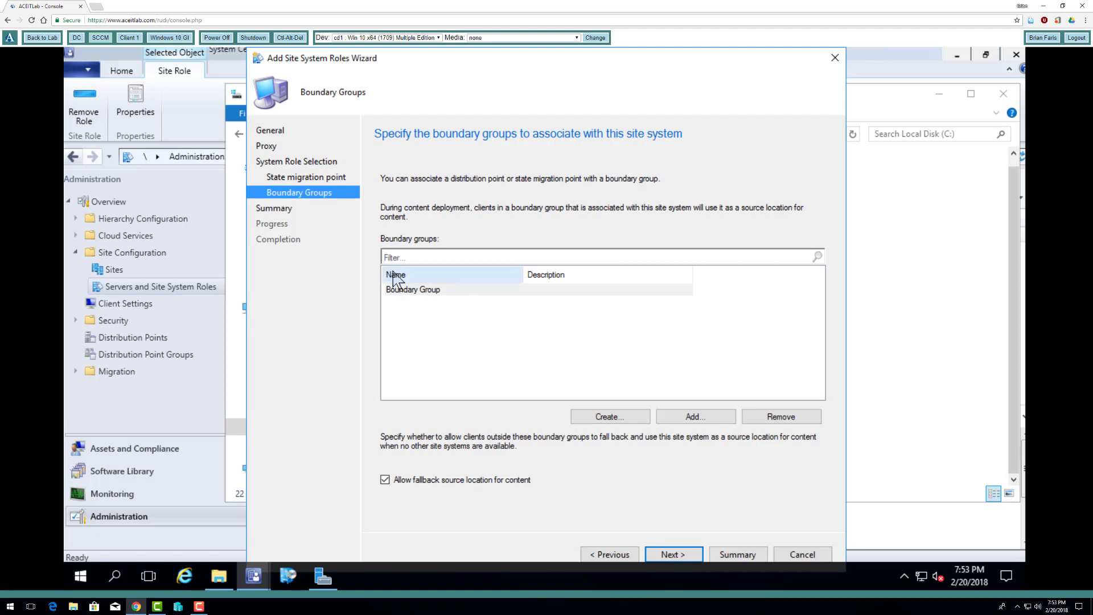
- Accept the boundary group settings, finish adding the state migration point role, and close the Local Disk (C:) window
left_click(669, 559)
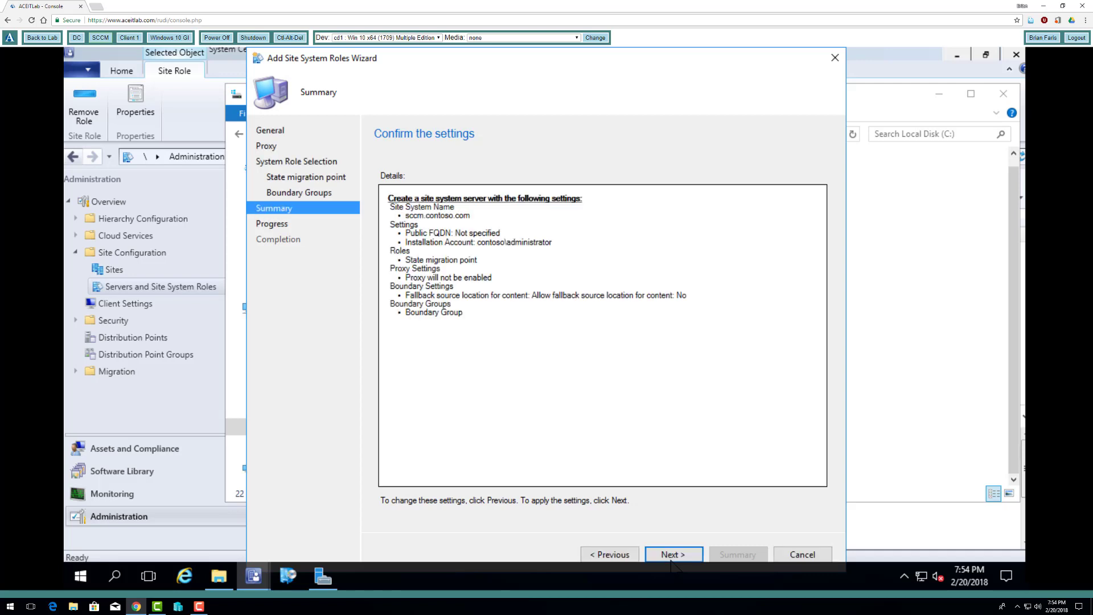
left_click(671, 560)
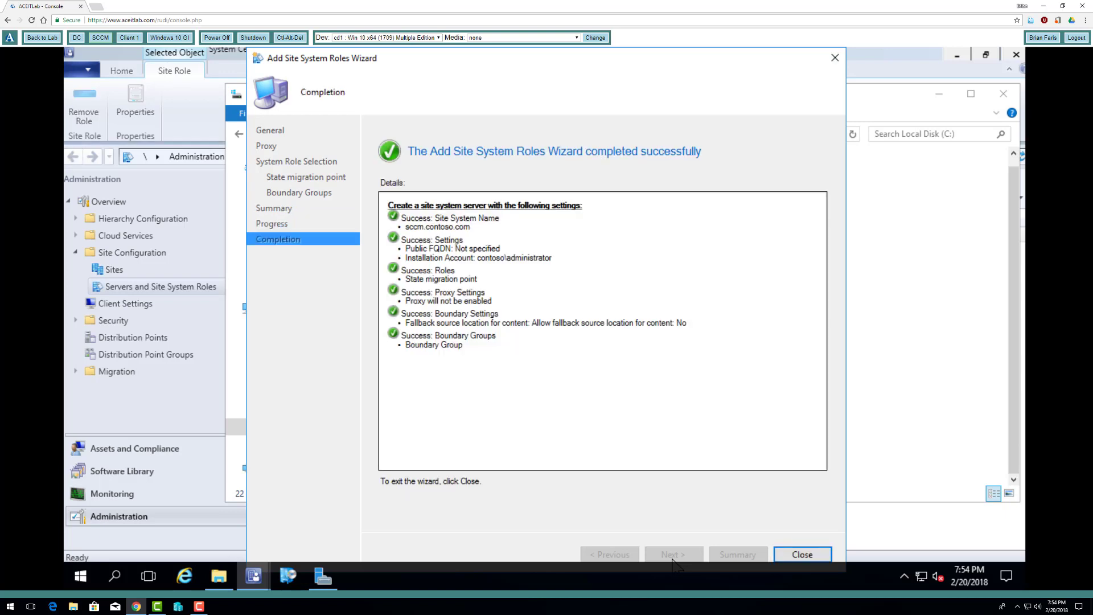
left_click(800, 555)
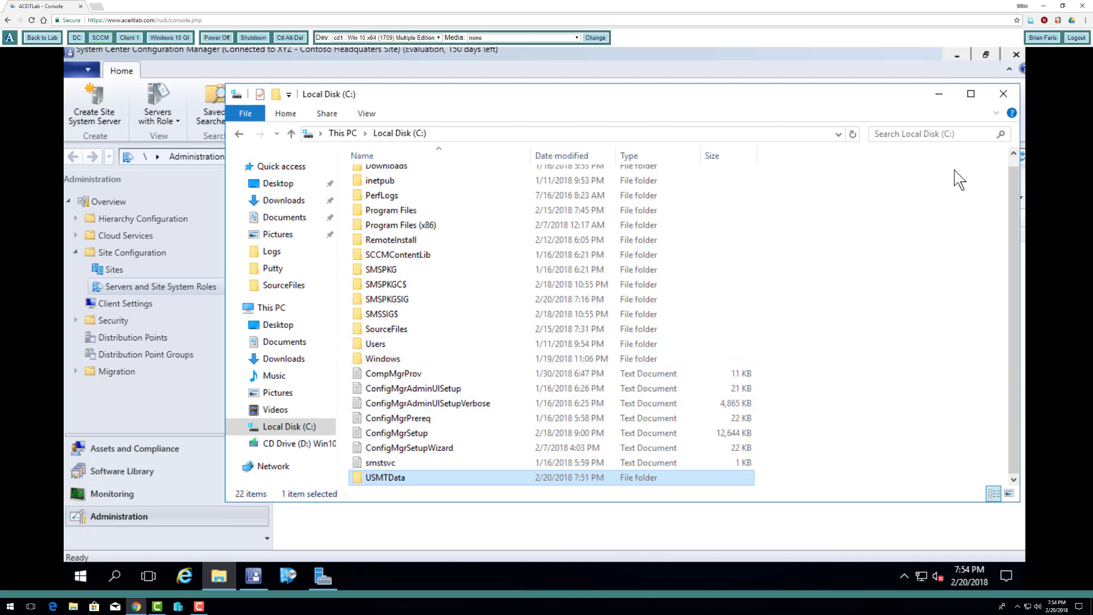
left_click(1003, 93)
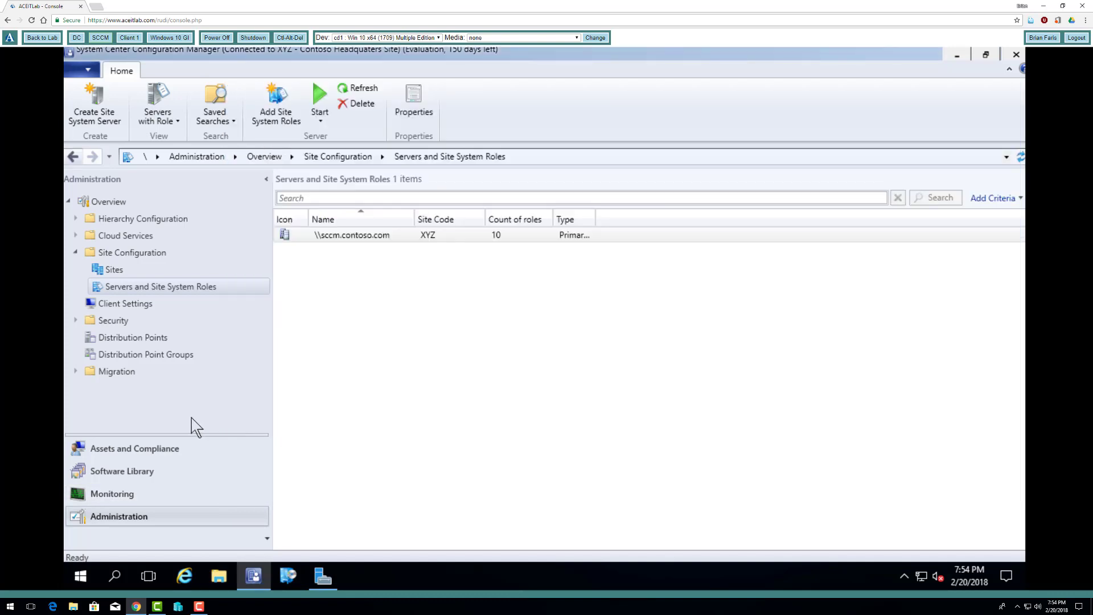
- Start distributing content for the User State Migration Tool for Windows package from the Software Library and accept the selected content
left_click(129, 470)
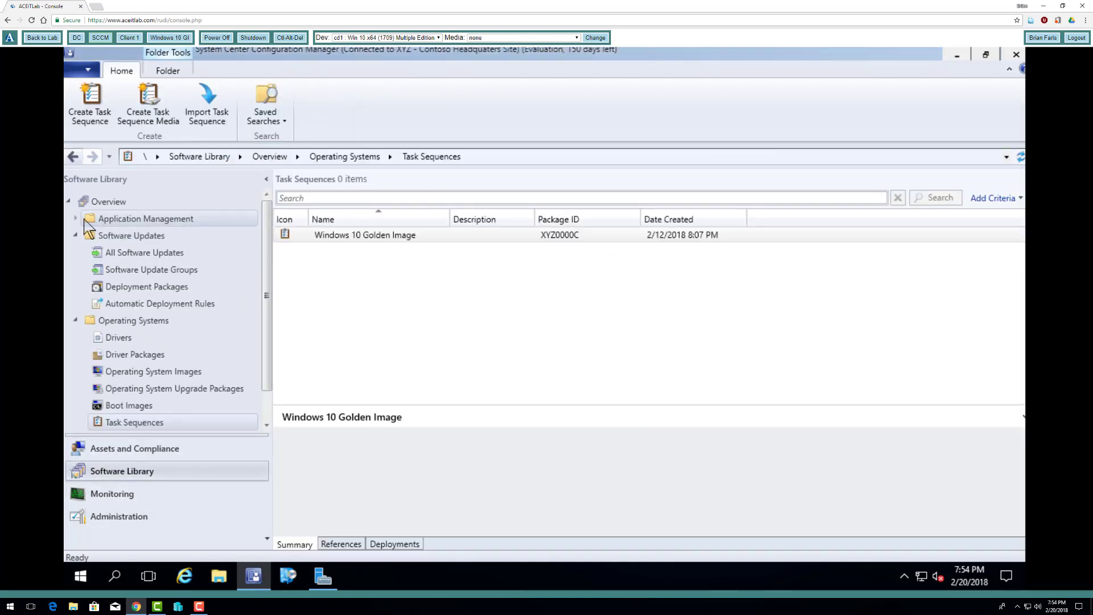
left_click(78, 218)
left_click(122, 270)
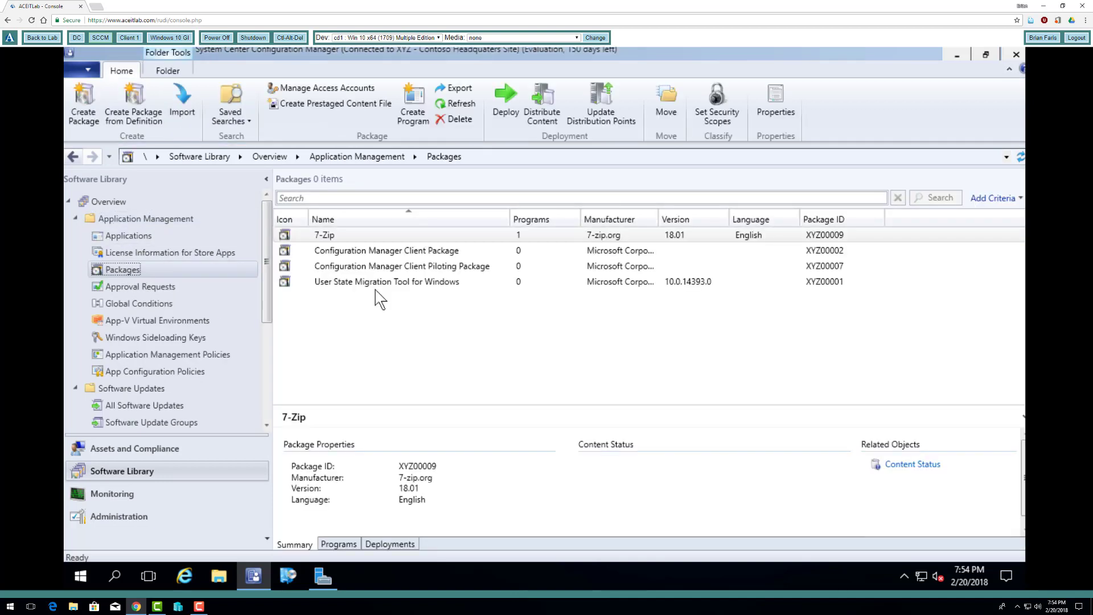
left_click(376, 283)
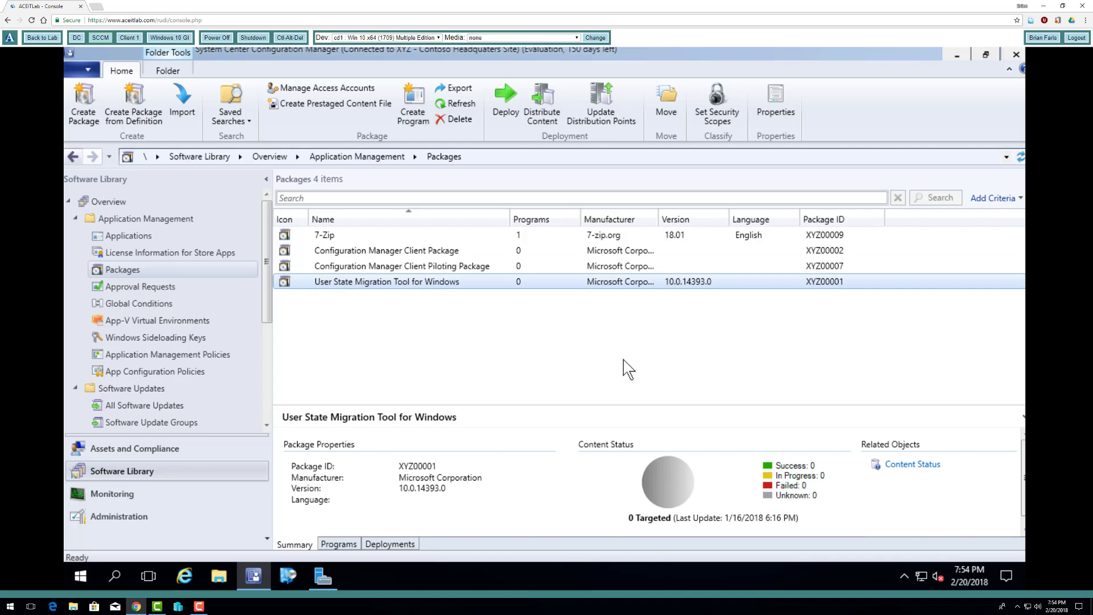
left_click(545, 111)
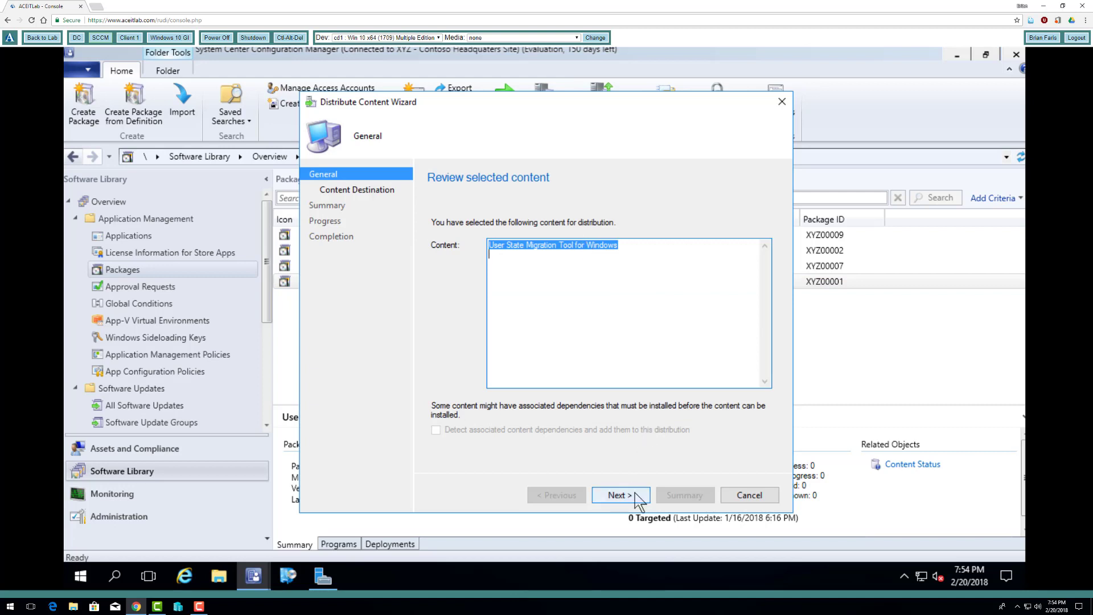
left_click(637, 497)
- Add the SCMM.CONTOSO.COM distribution point as the content destination and complete the package distribution
left_click(735, 281)
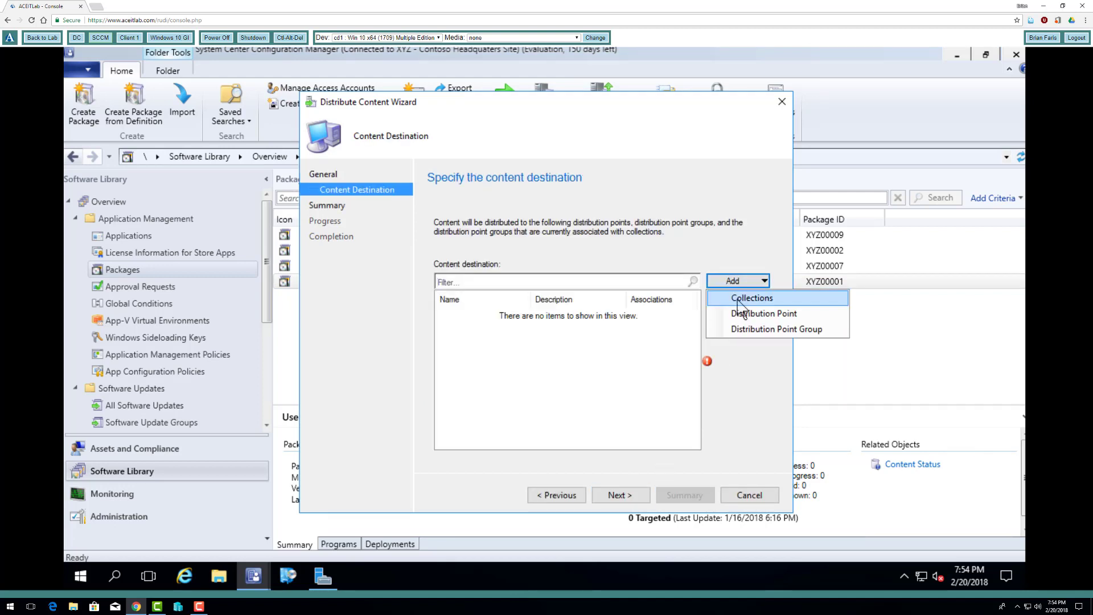
left_click(746, 313)
left_click(388, 290)
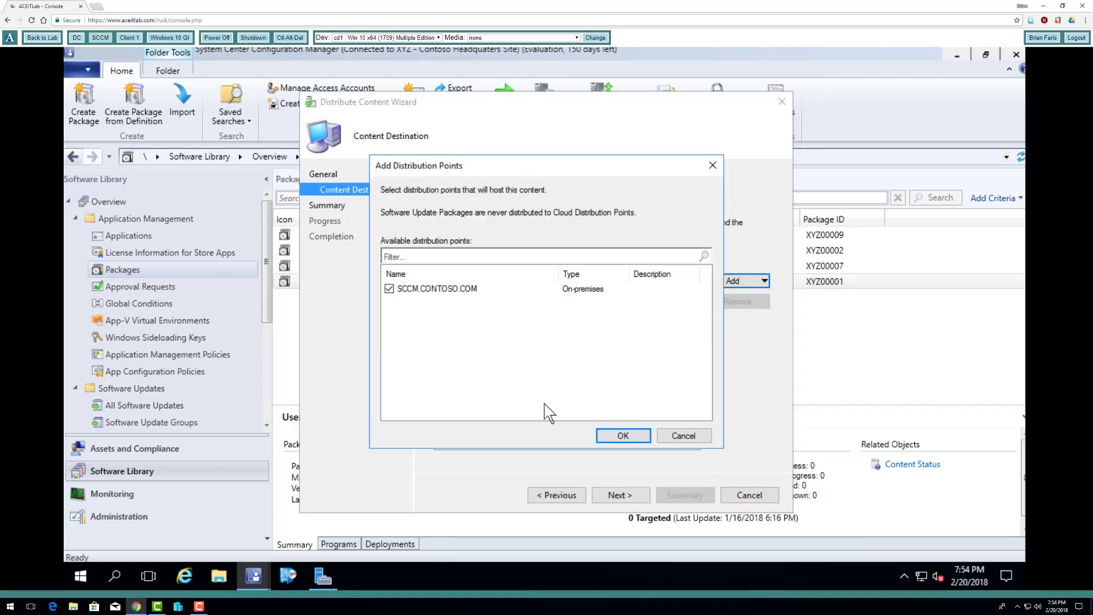
left_click(627, 437)
left_click(629, 498)
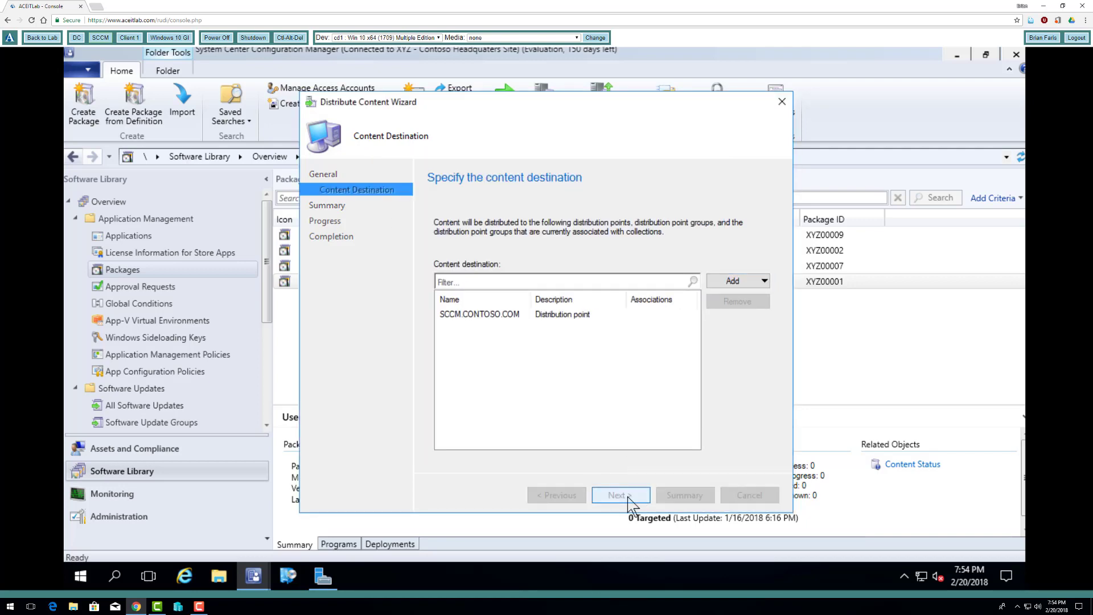
left_click(629, 497)
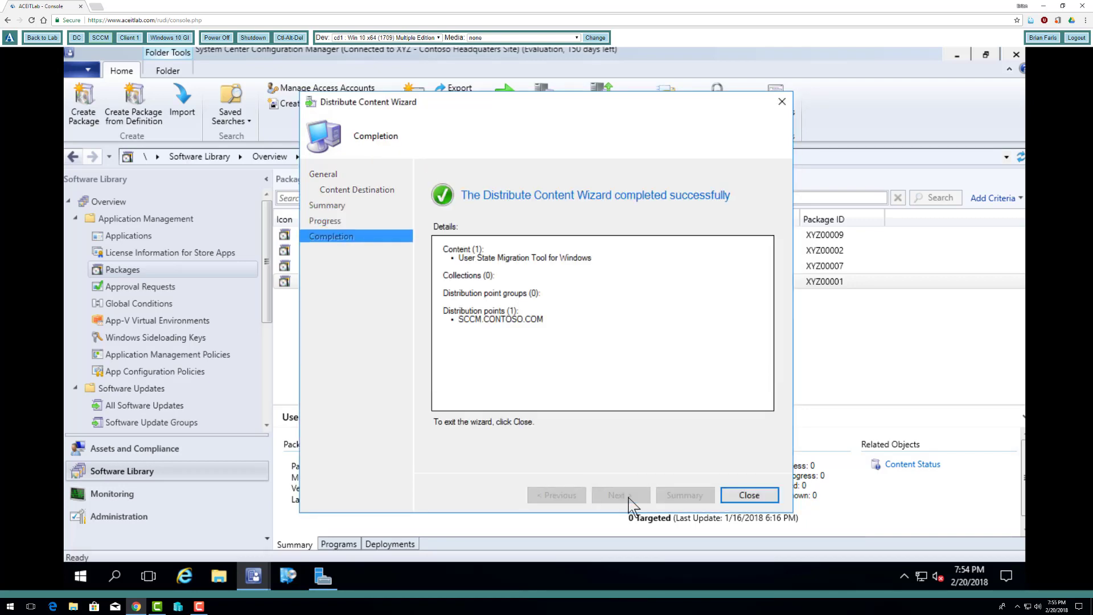
left_click(747, 494)
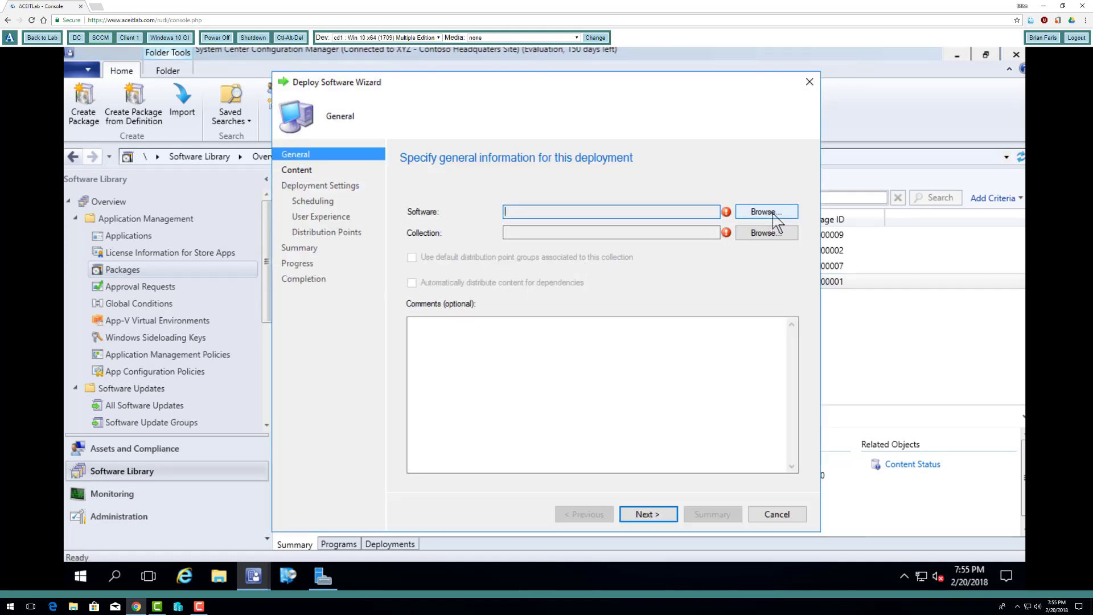
left_click(773, 212)
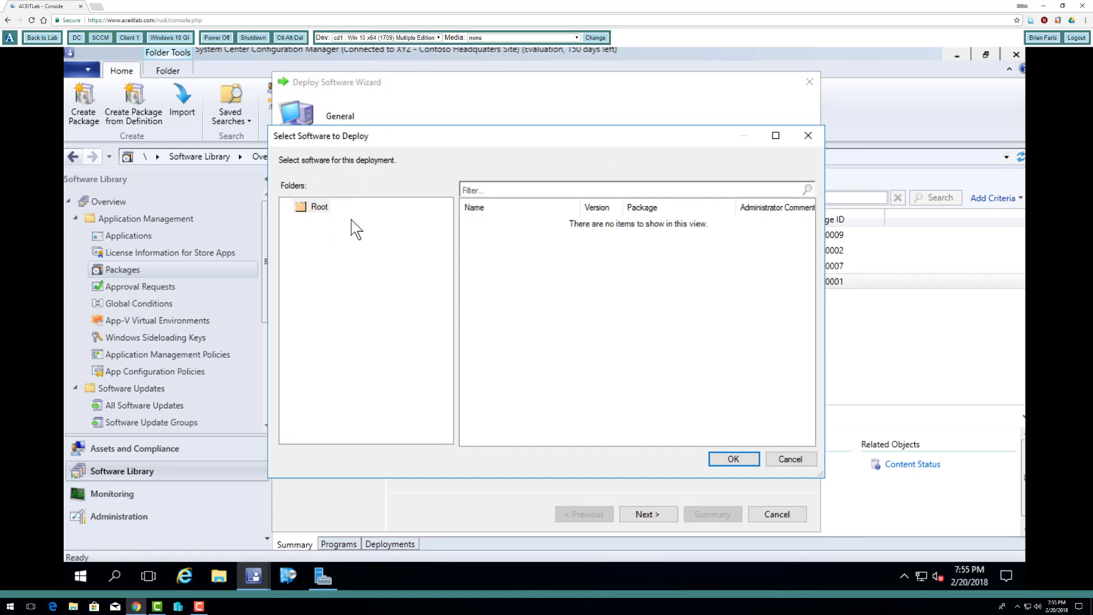
left_click_drag(336, 140, 355, 113)
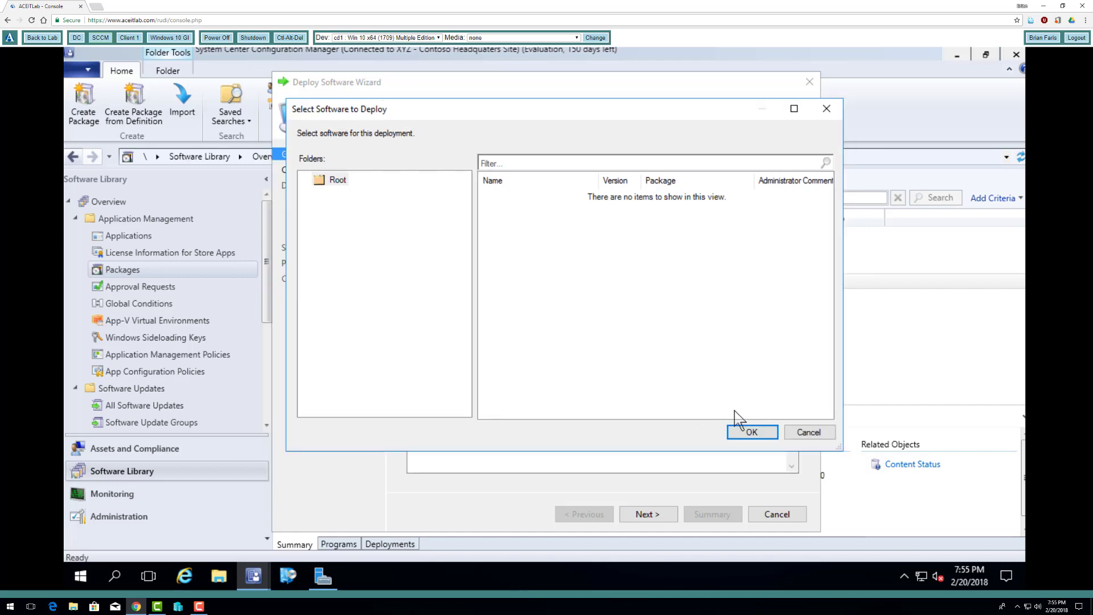
left_click(806, 434)
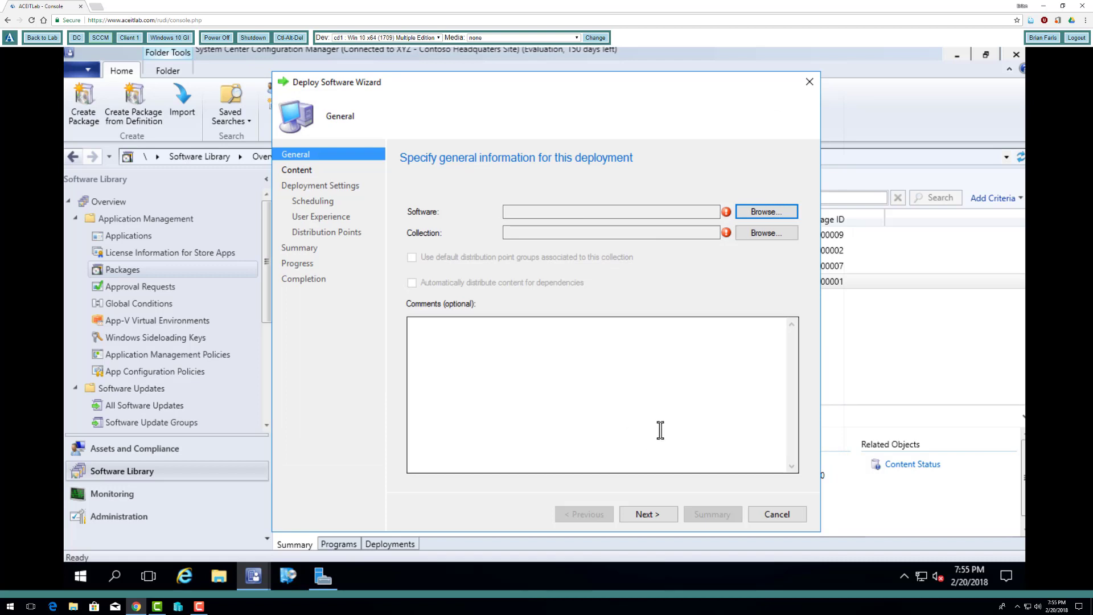
left_click(780, 516)
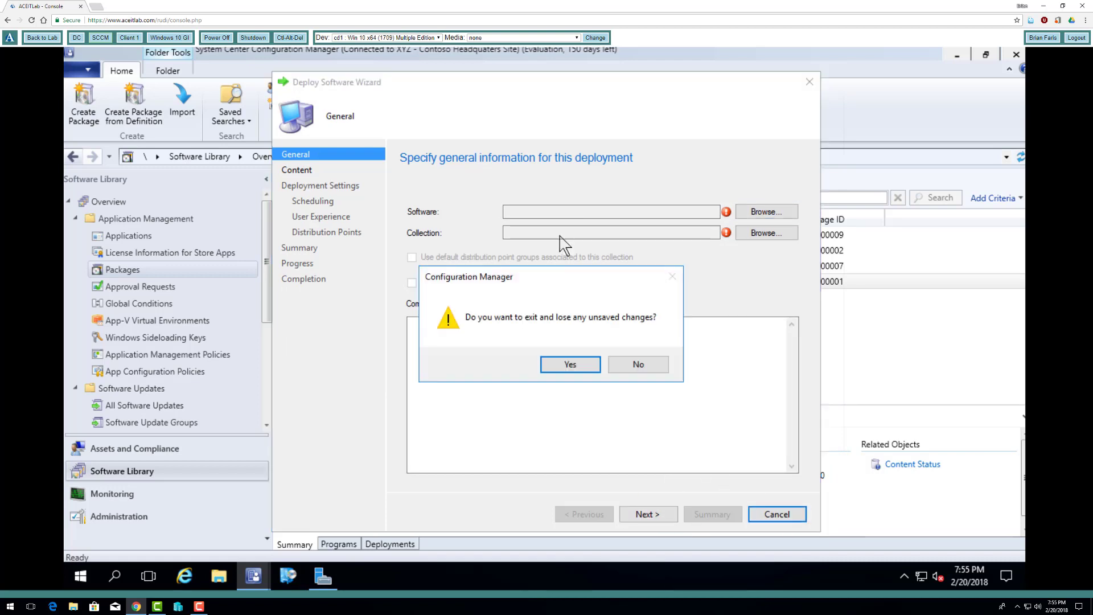
left_click(586, 365)
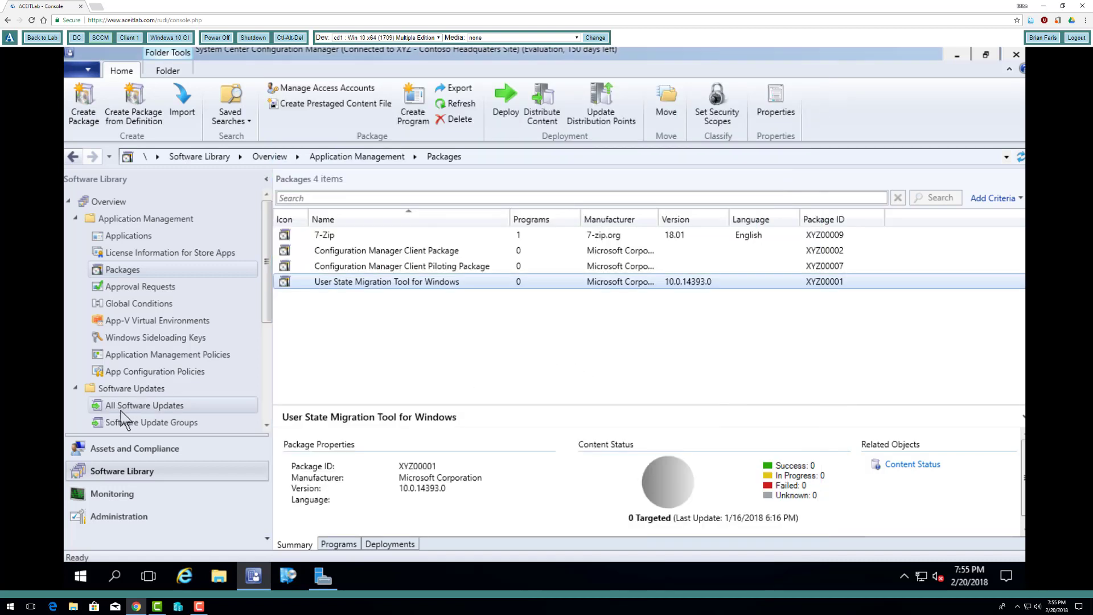
right_click(520, 282)
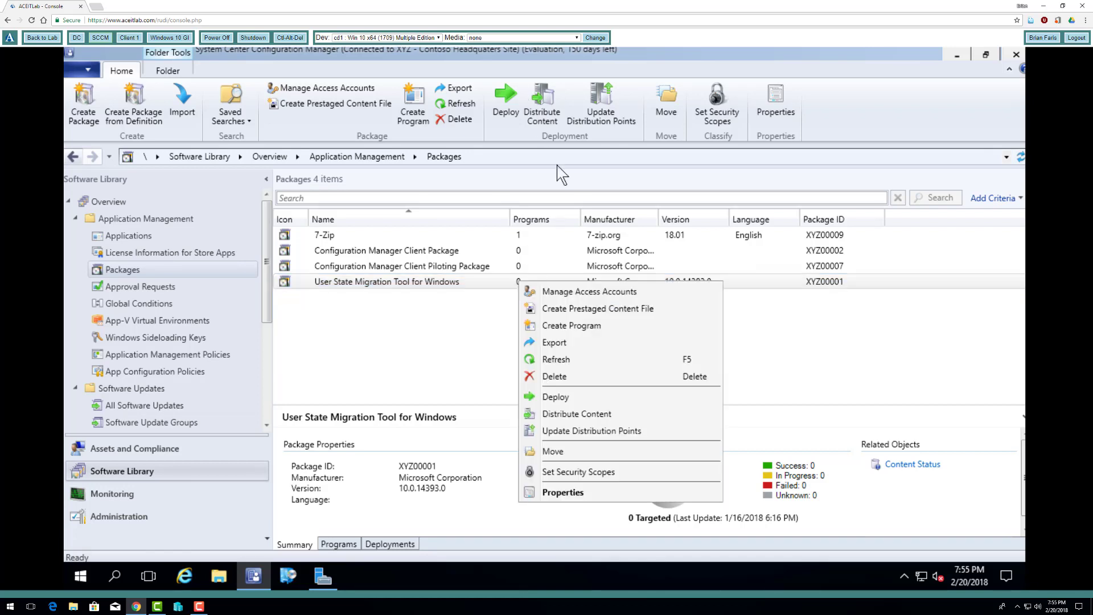
left_click(454, 384)
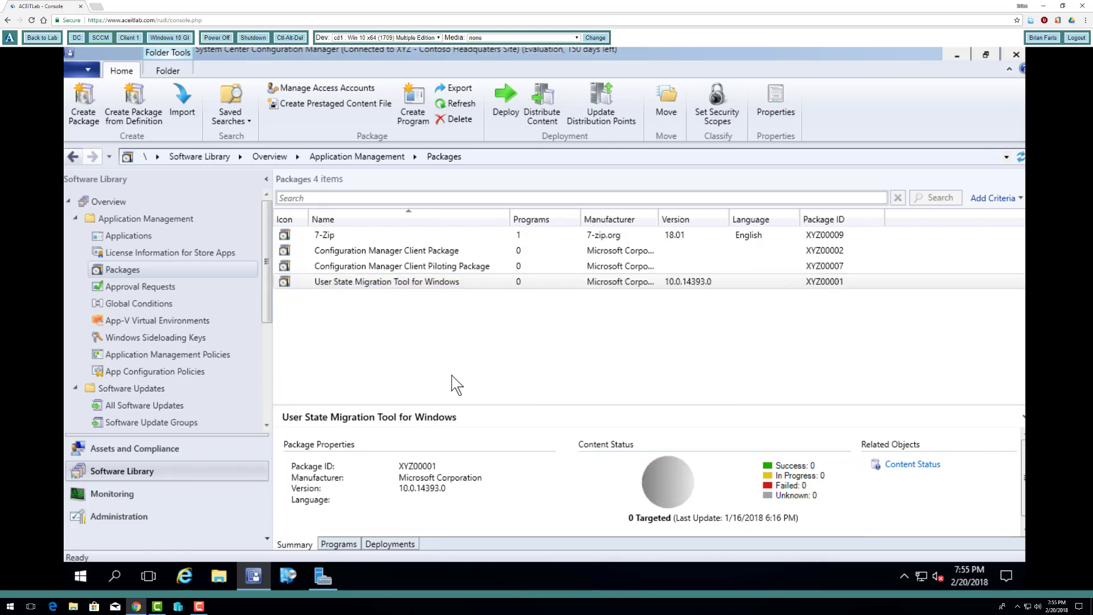
right_click(488, 285)
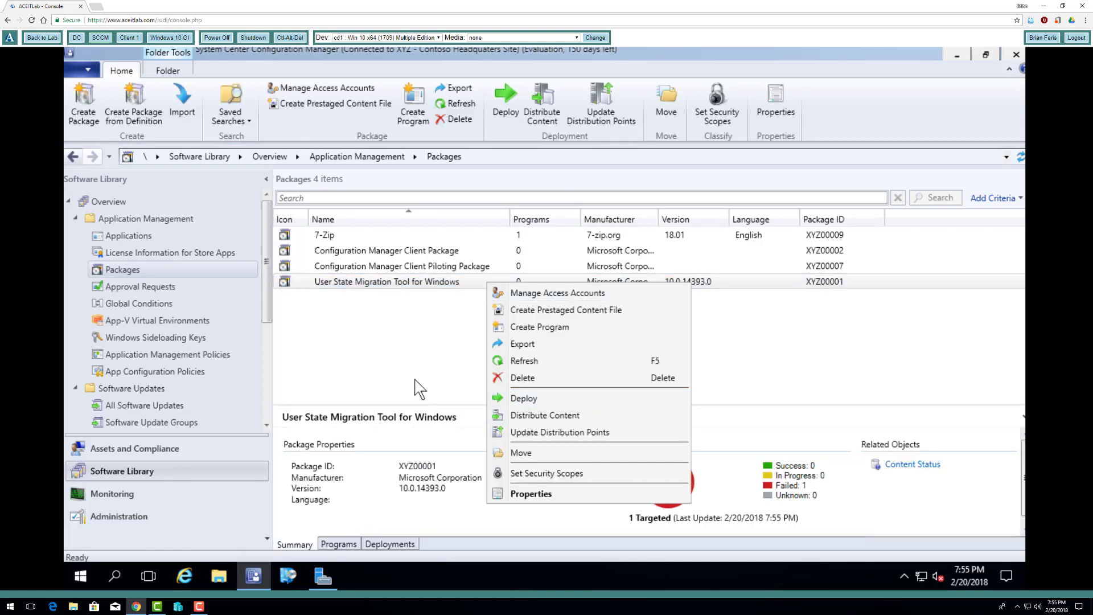
left_click(418, 389)
- Start a new task sequence of the type that installs an existing image package
left_click_drag(266, 323, 265, 431)
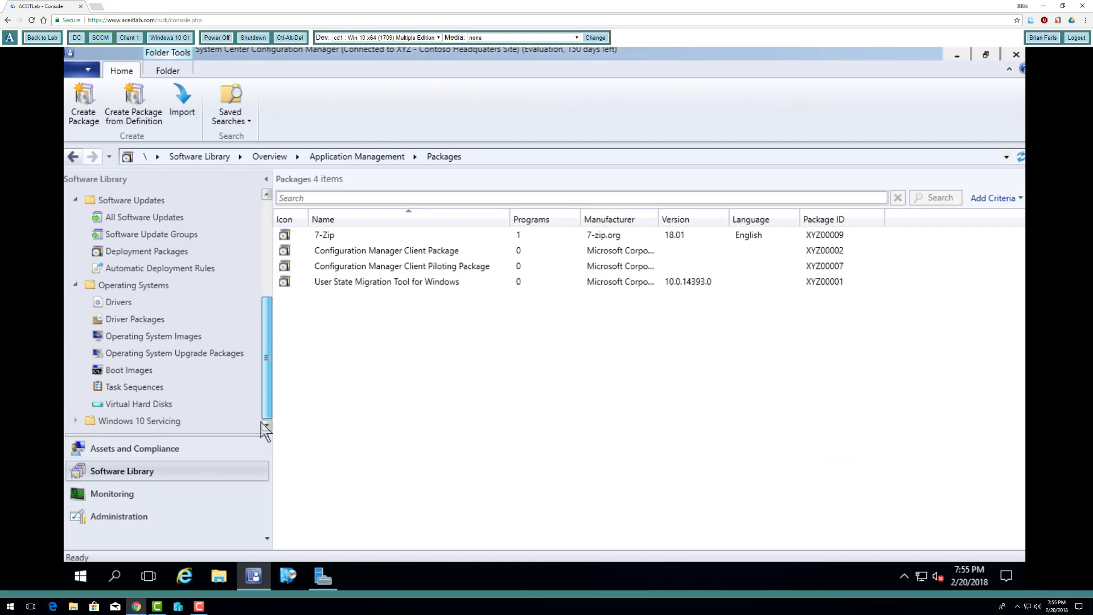
left_click(135, 388)
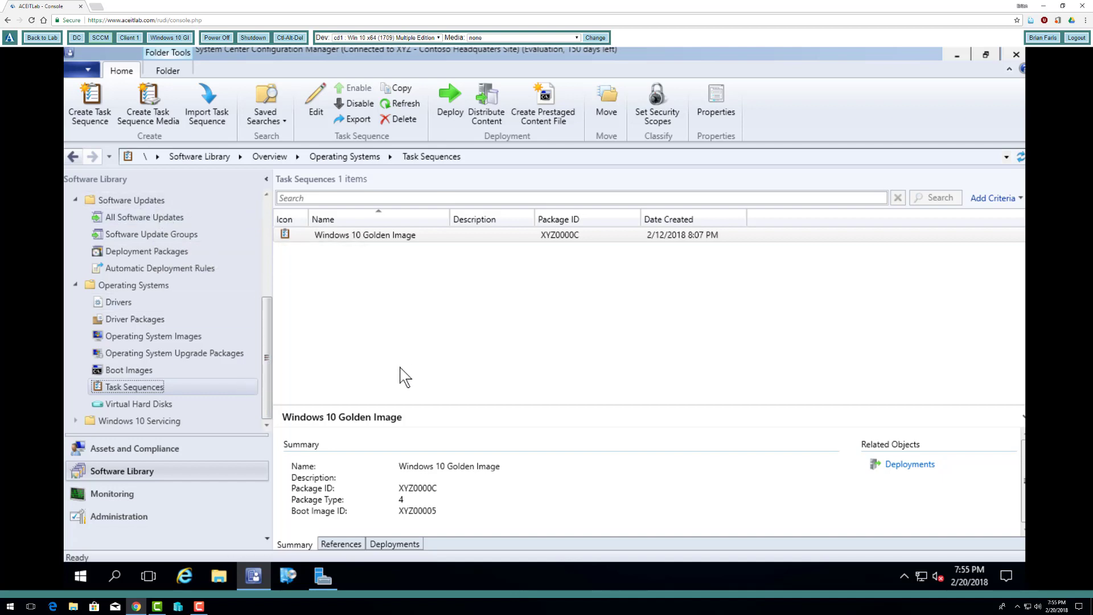
right_click(153, 389)
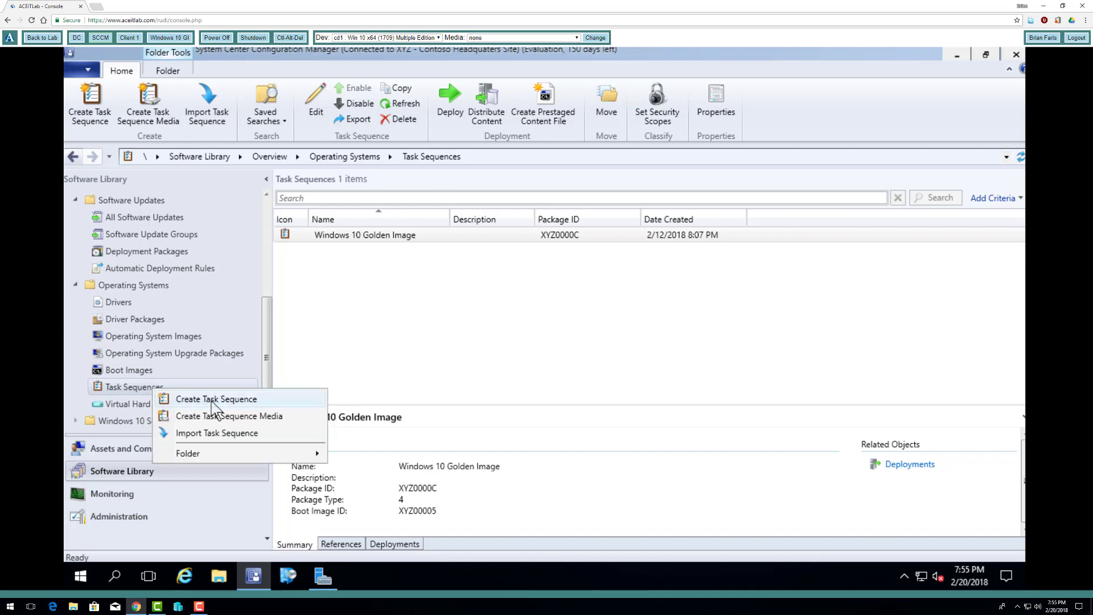
left_click(213, 400)
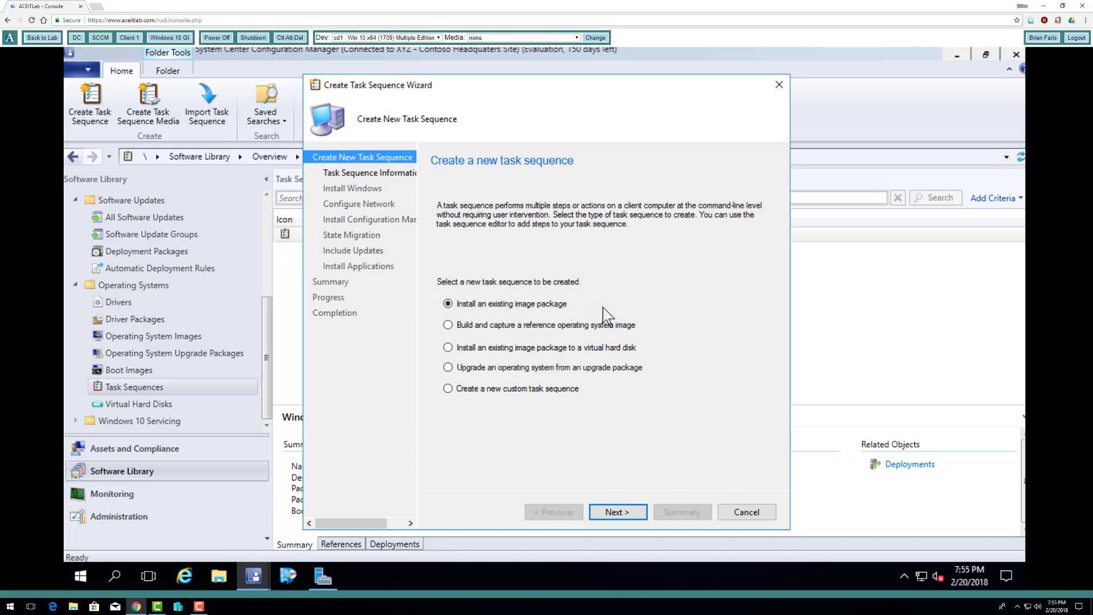
left_click(628, 513)
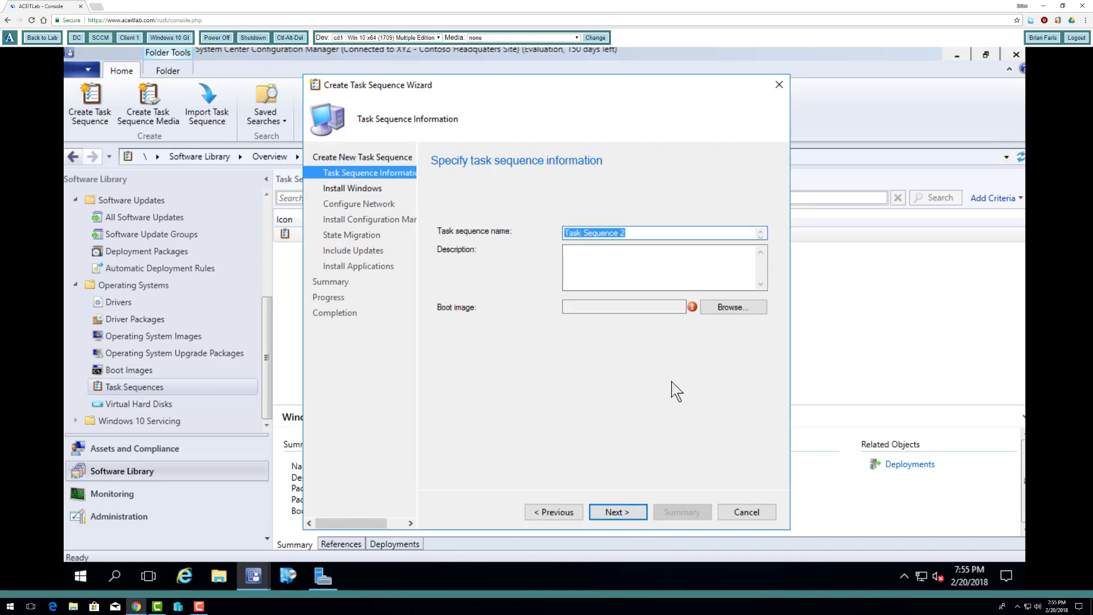
- Name the task sequence Windows 10 GI Deployment and assign Boot image (x64) 10.0.14393.0 en-US
type("Windows 10 GI Deployment")
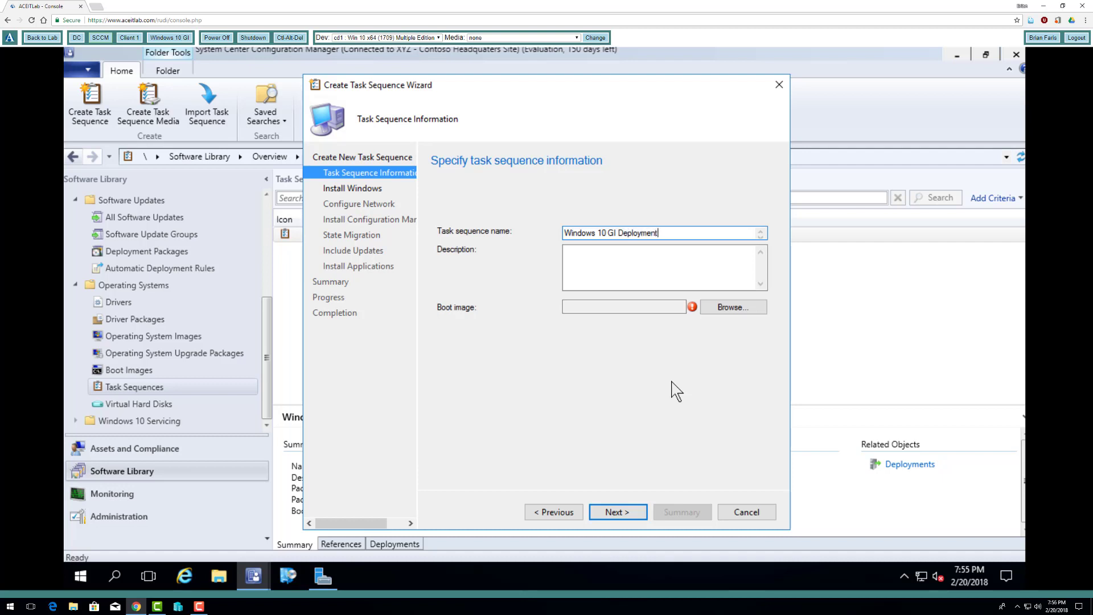
left_click(723, 311)
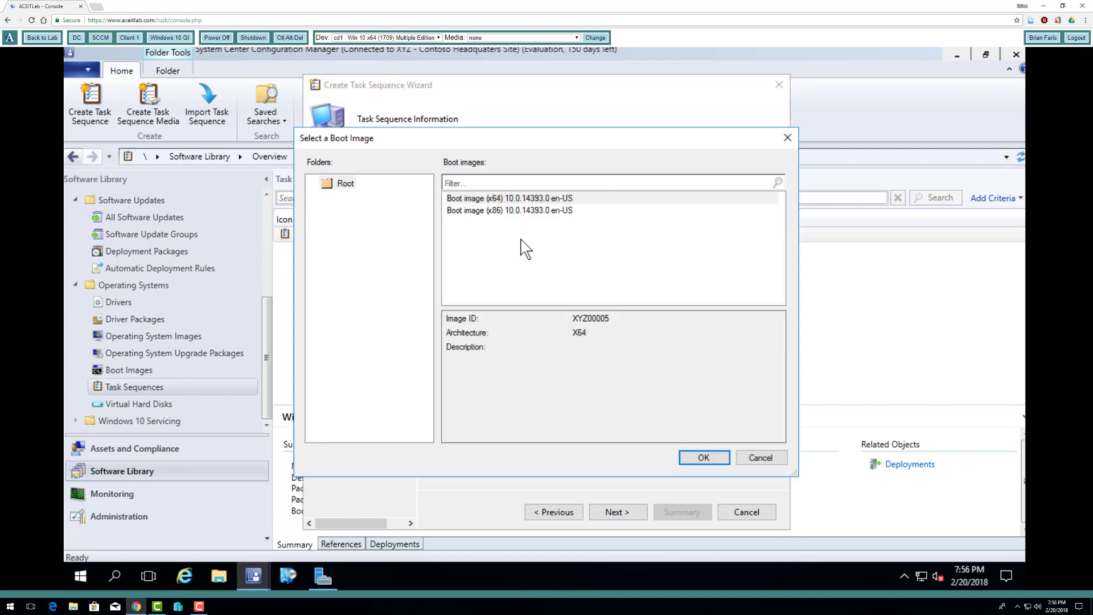
left_click(529, 200)
left_click(706, 459)
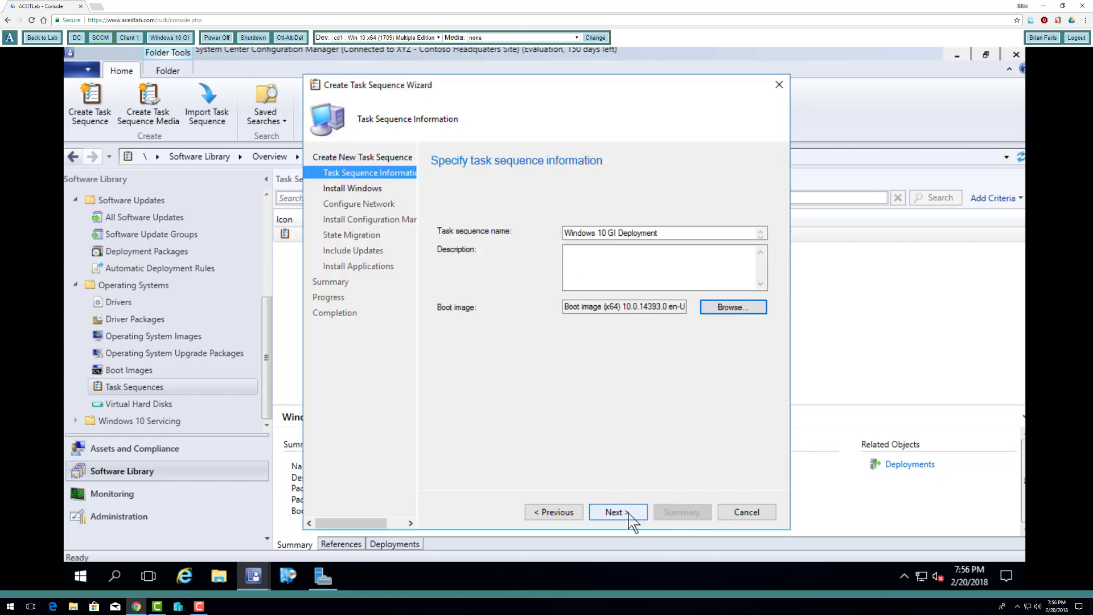
left_click(629, 513)
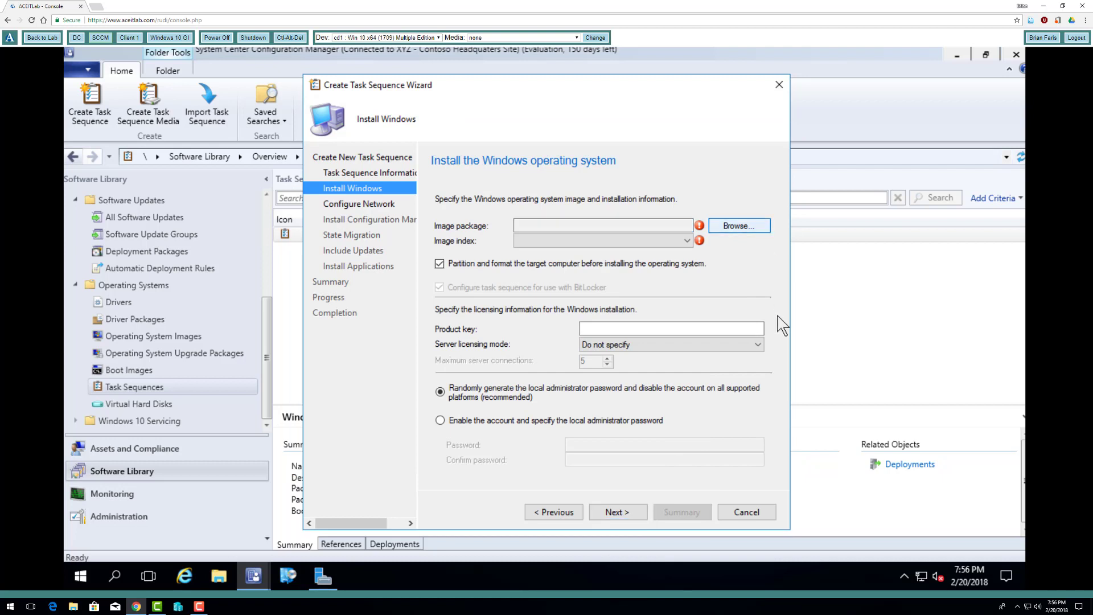
- Set the image package to Windows 10 Education en-US with image index 1 - Windows 10 Education
left_click(530, 198)
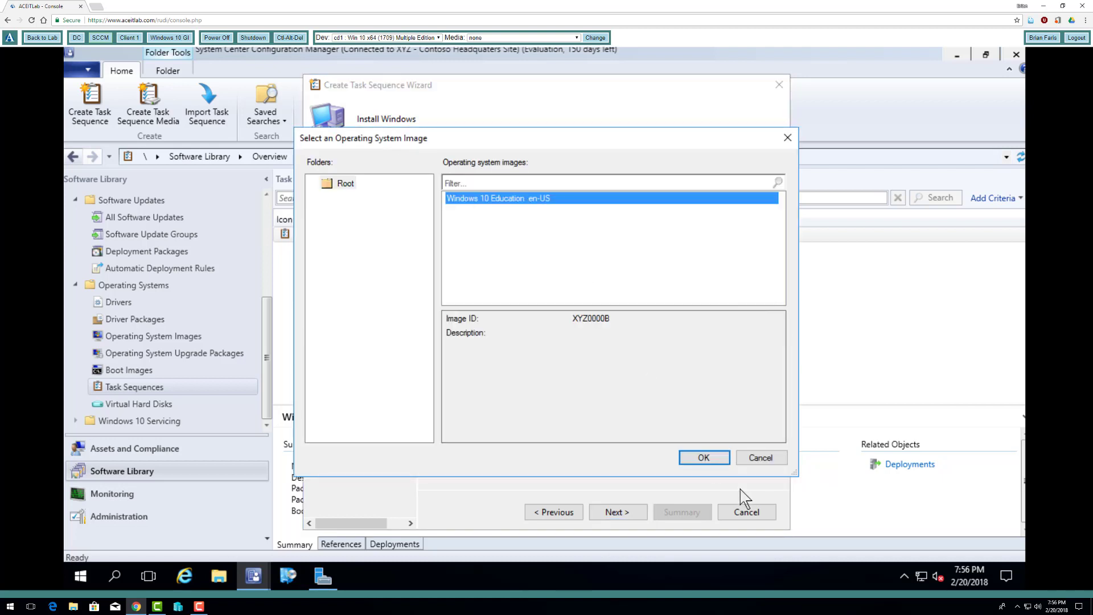
left_click(704, 458)
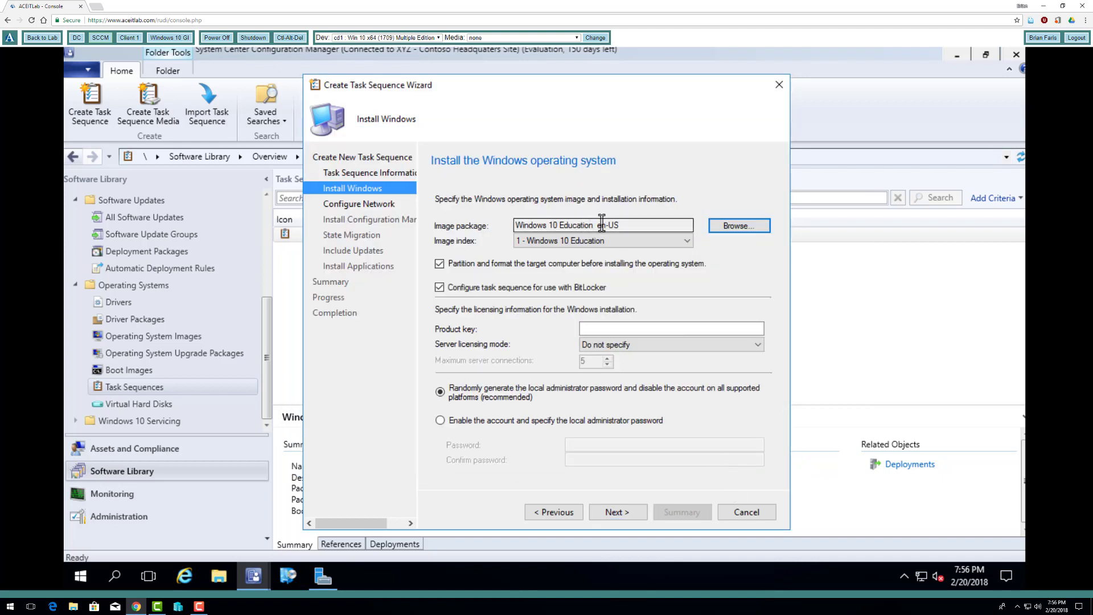
left_click_drag(641, 225, 498, 225)
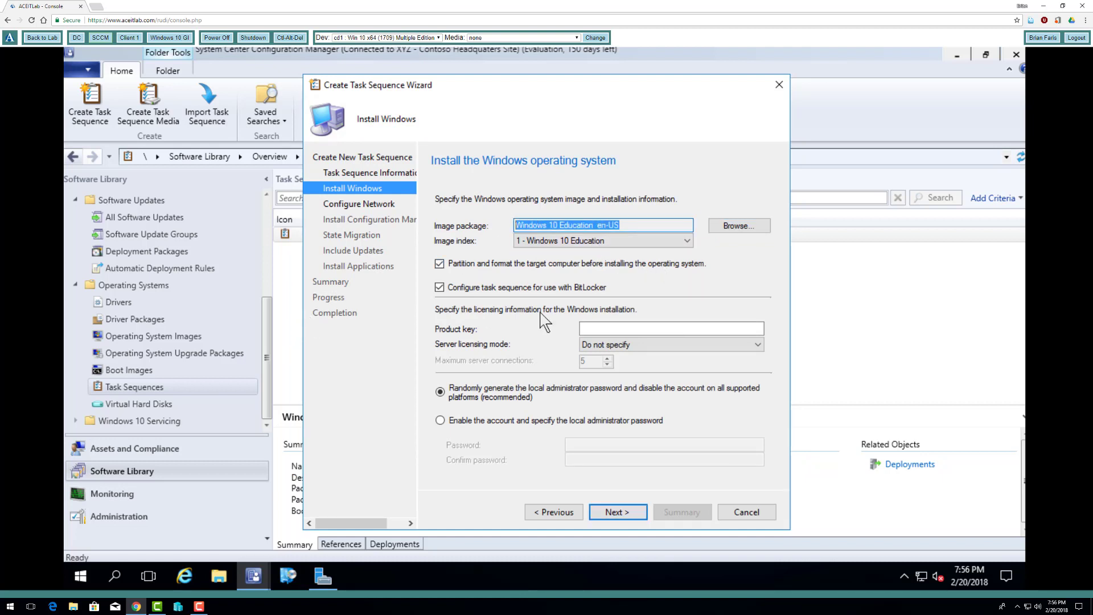
left_click(664, 239)
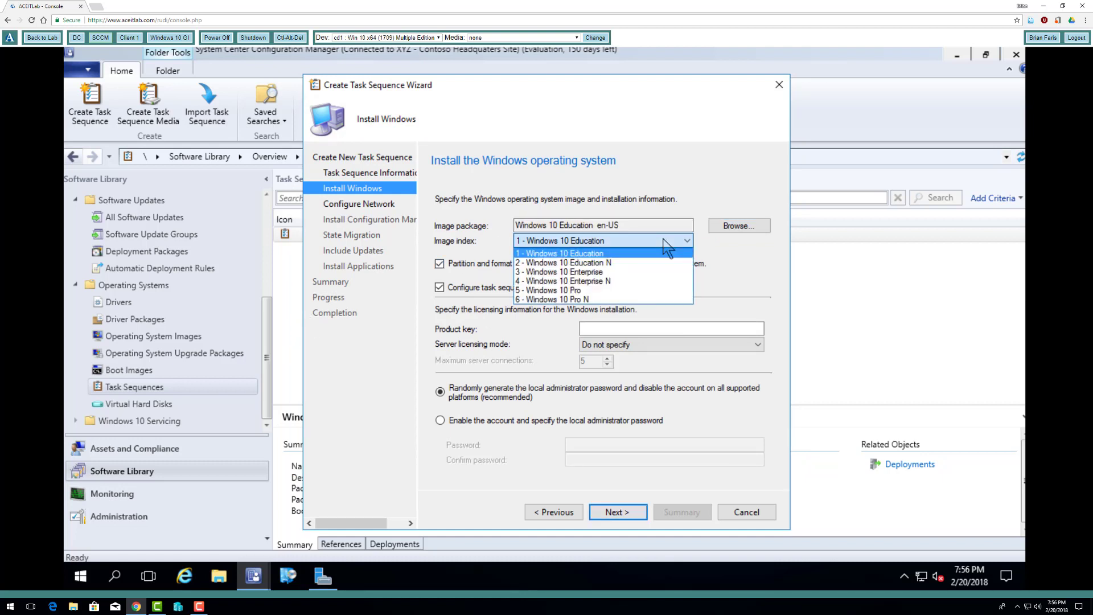
left_click(597, 254)
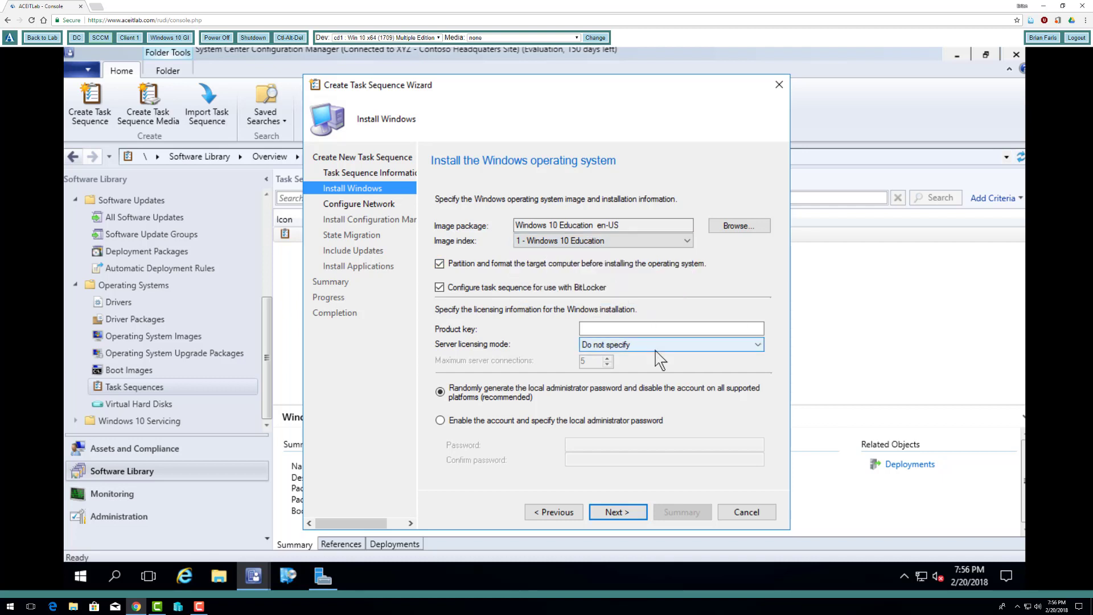
- Enable the local administrator account, enter and confirm its password, and accept the Windows installation settings
left_click(527, 422)
left_click(637, 444)
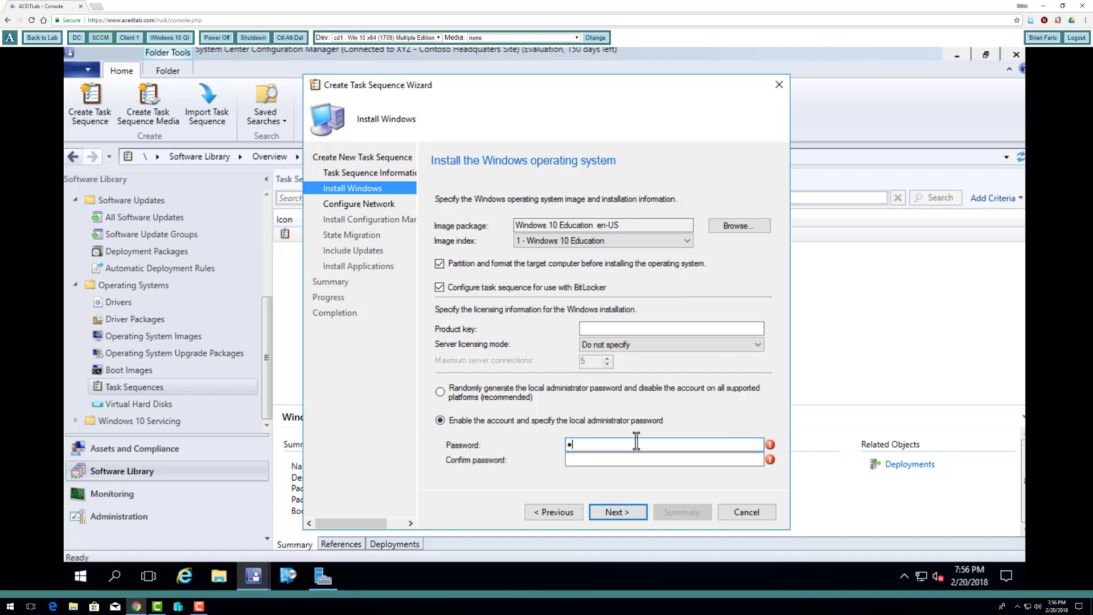
key("Tab")
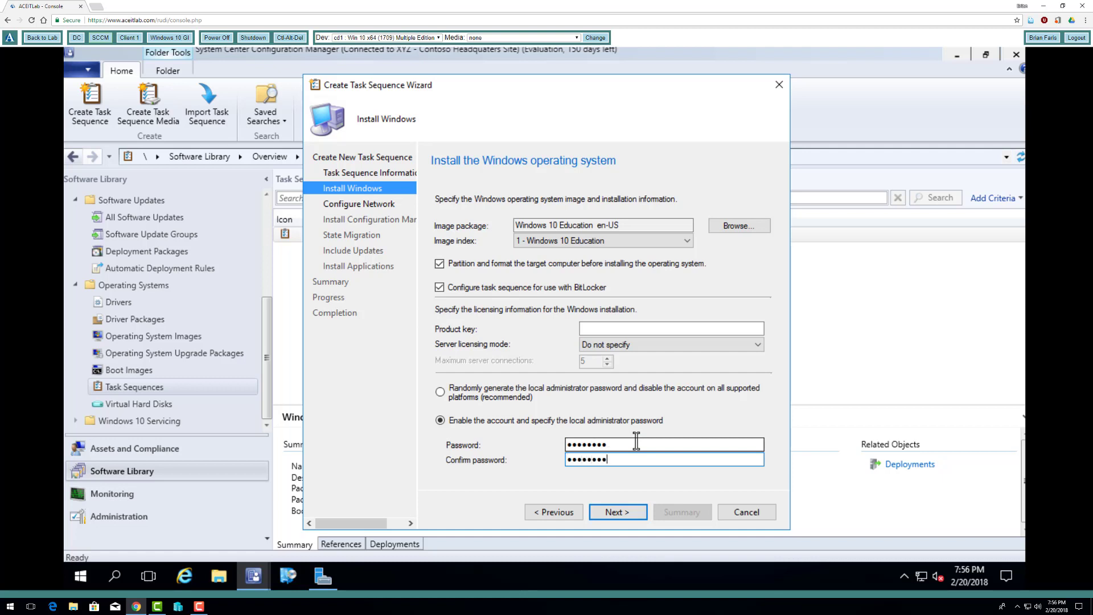
left_click(621, 515)
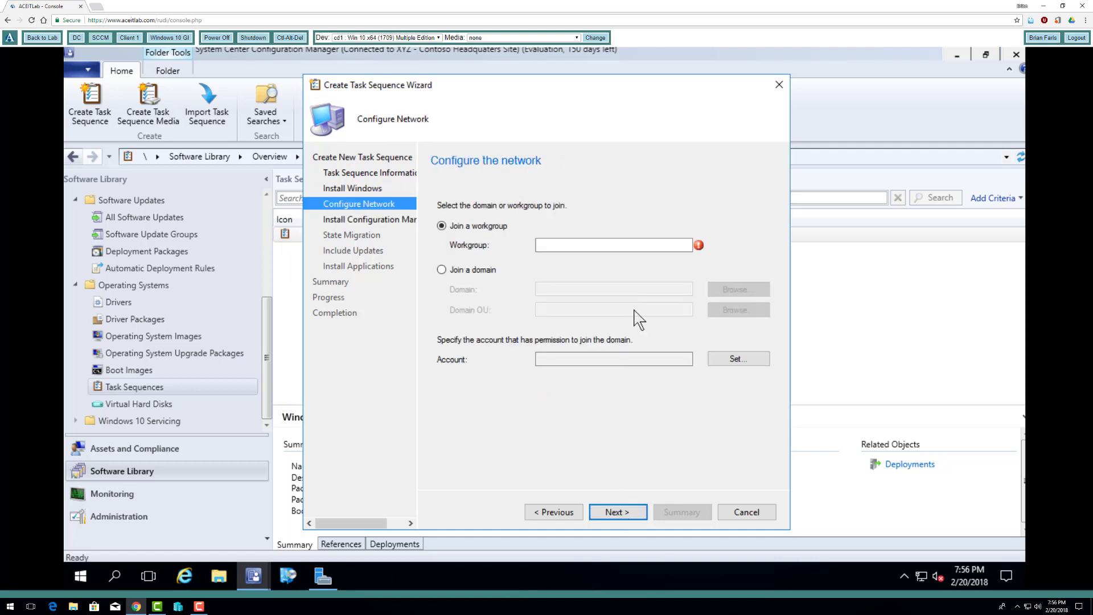
- Configure the network to join the contoso.com domain using the contoso\administrator account, entering and confirming the account password
left_click(490, 270)
left_click(587, 289)
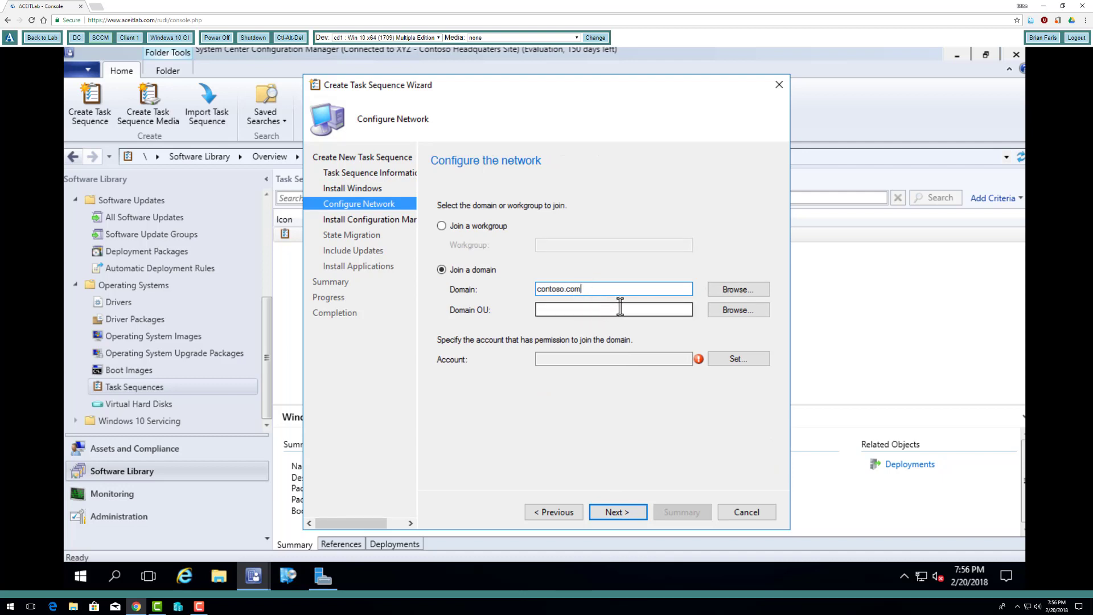
left_click(739, 361)
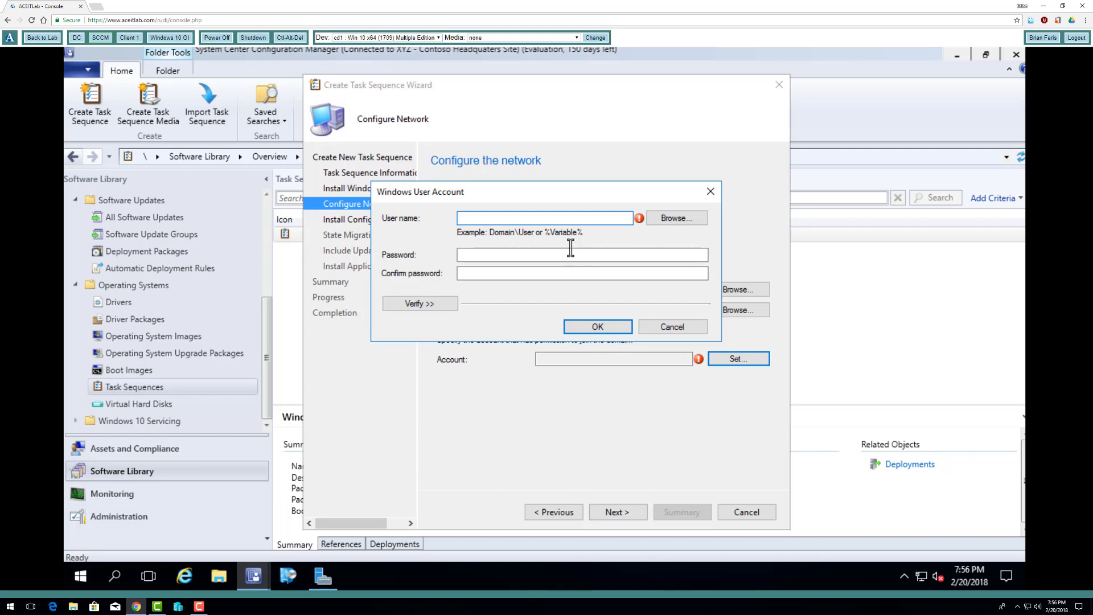
type("contoso\\")
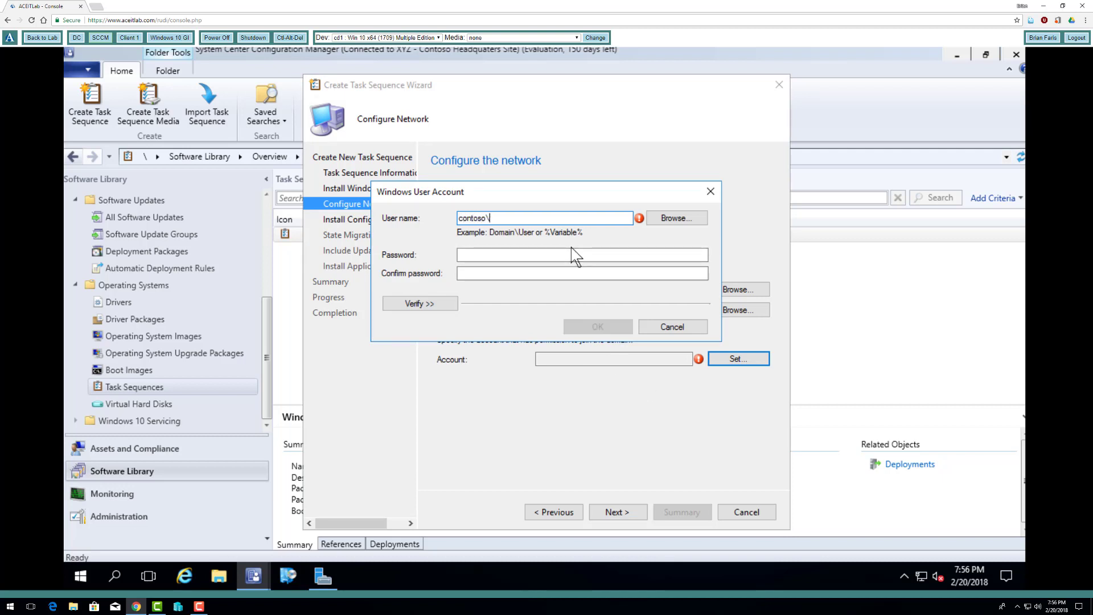
type("administrator")
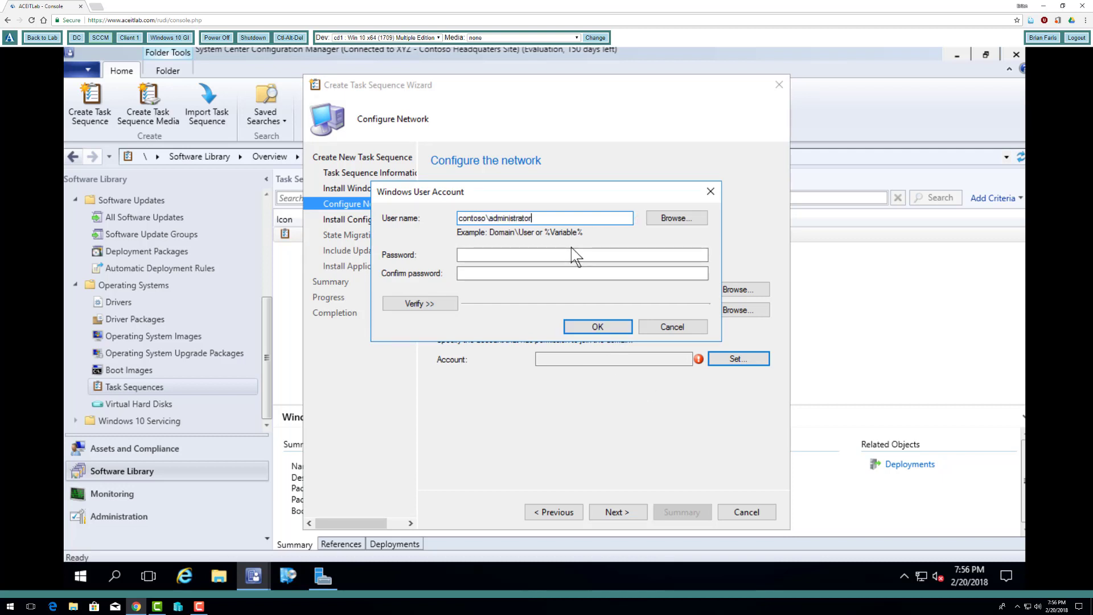
key("Tab")
key("Tab")
type("P")
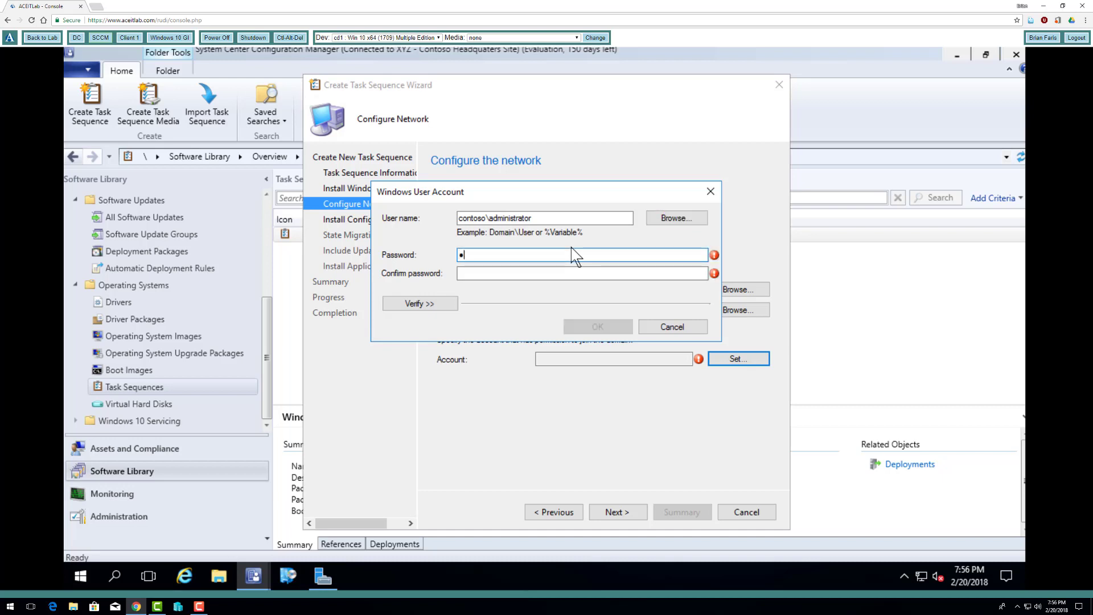
type("d")
key("Tab")
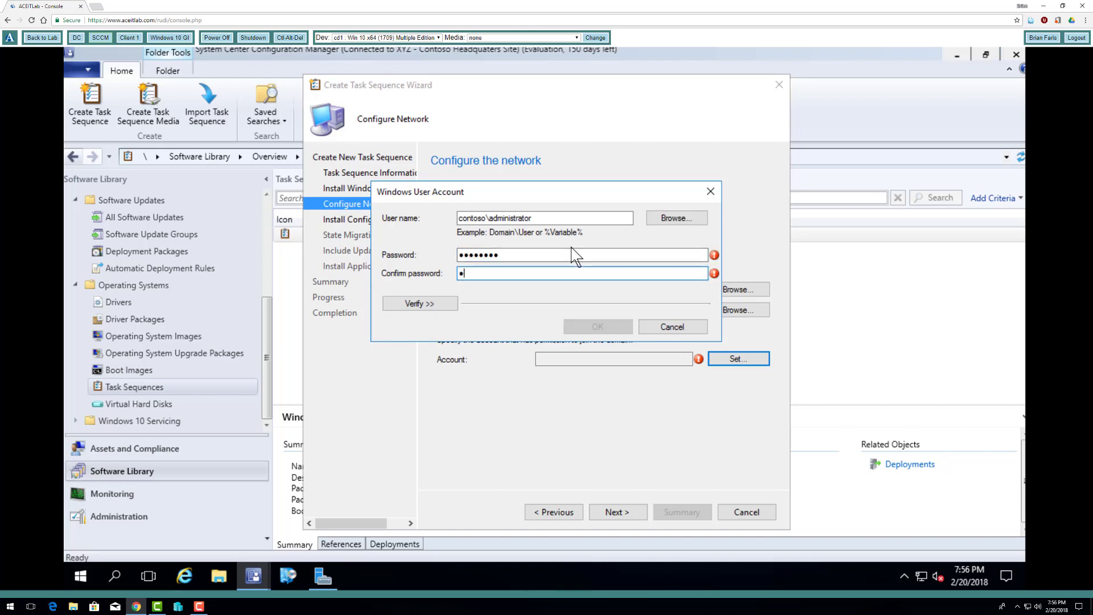
type("P@ssw0rd")
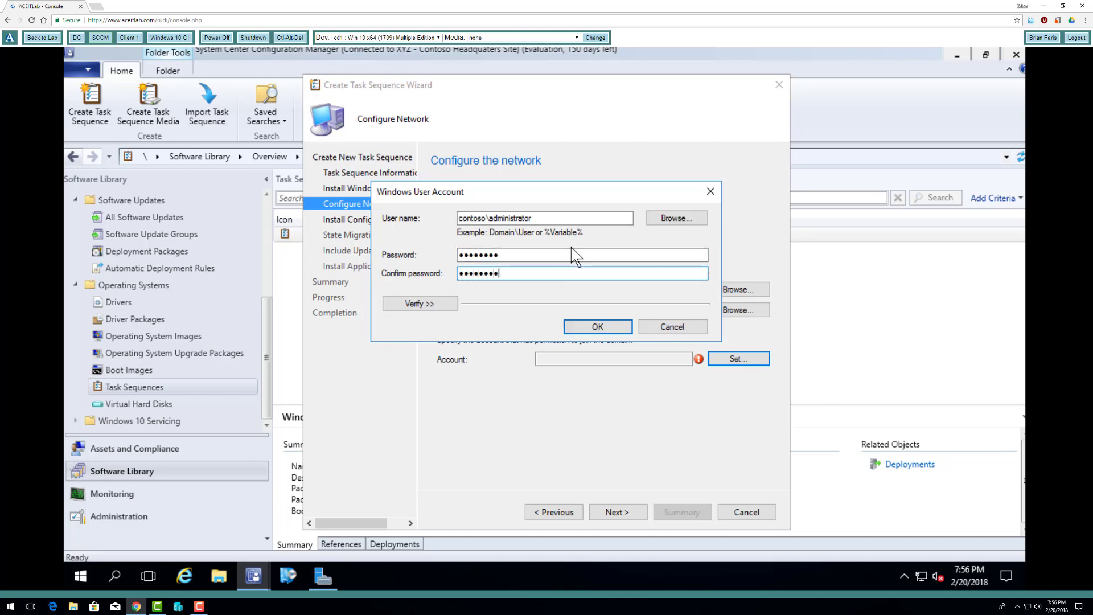
left_click(598, 327)
left_click(618, 512)
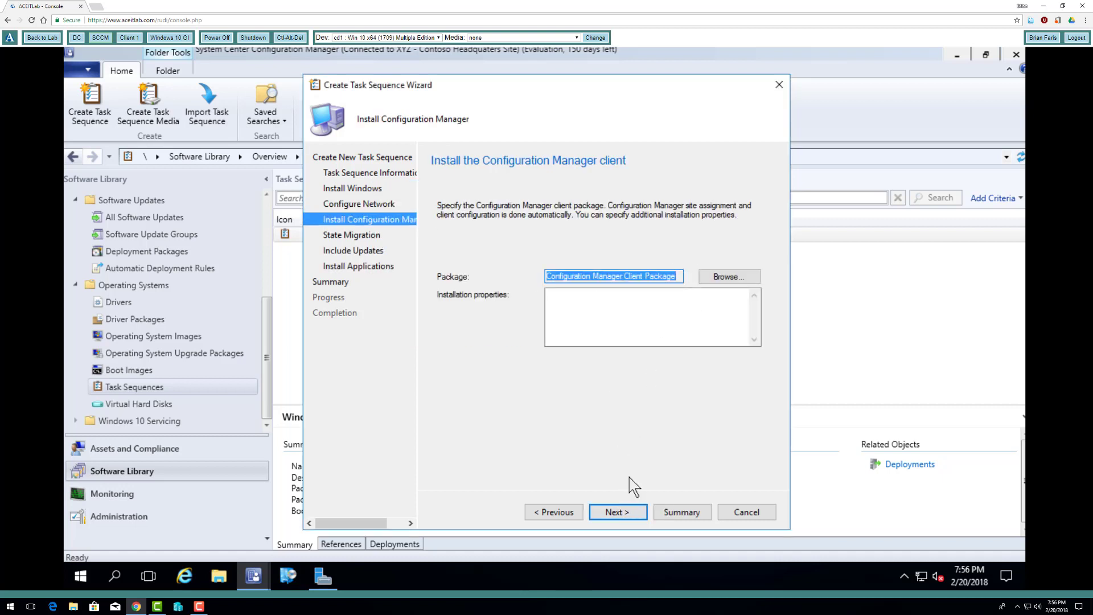
- Accept the default Configuration Manager client package and state migration settings, and choose not to install any software updates
left_click(622, 514)
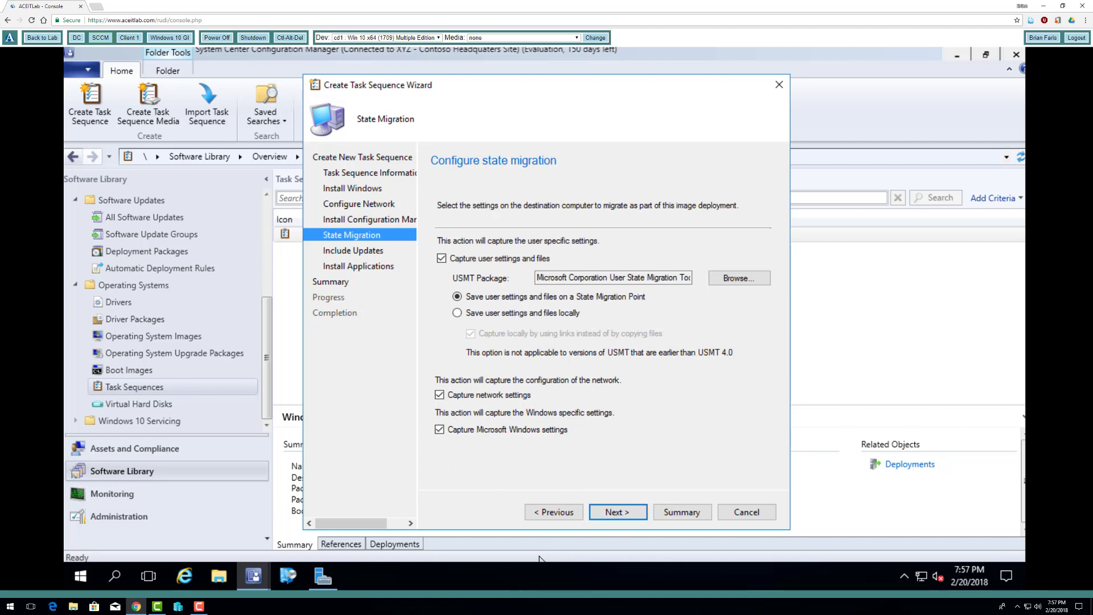
left_click(619, 515)
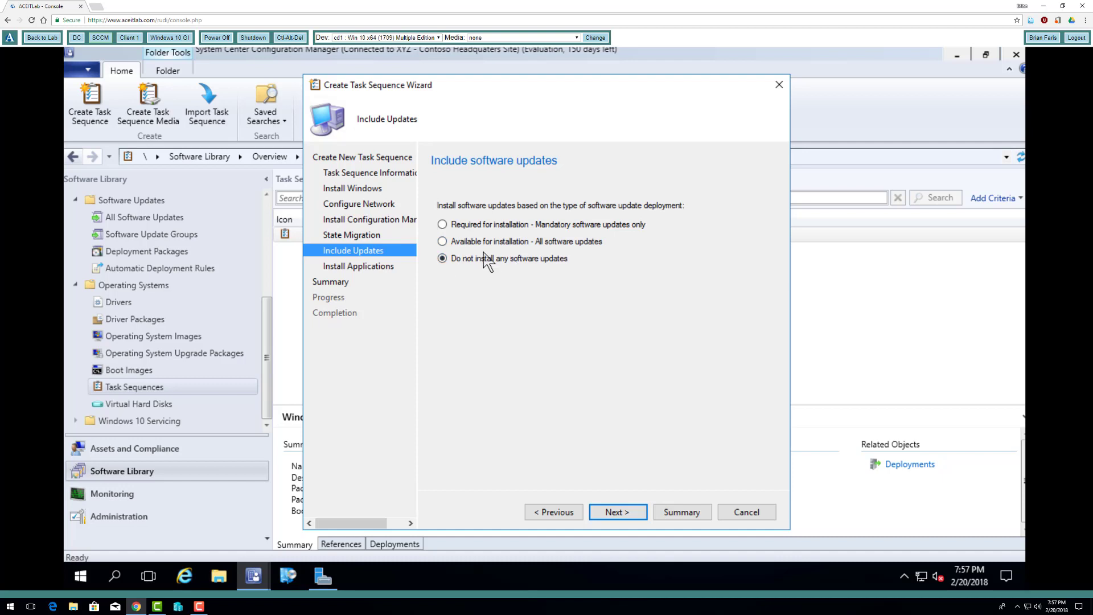
left_click(625, 520)
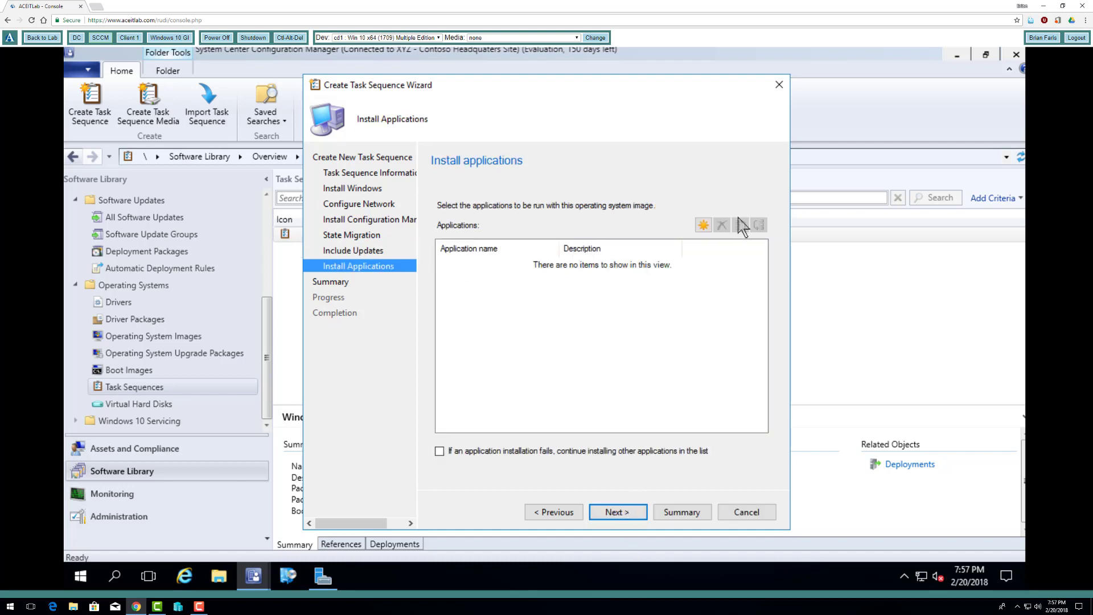
- Add Notepad++ 7.5.4 and Putty to the applications installed with the operating system image
left_click(704, 225)
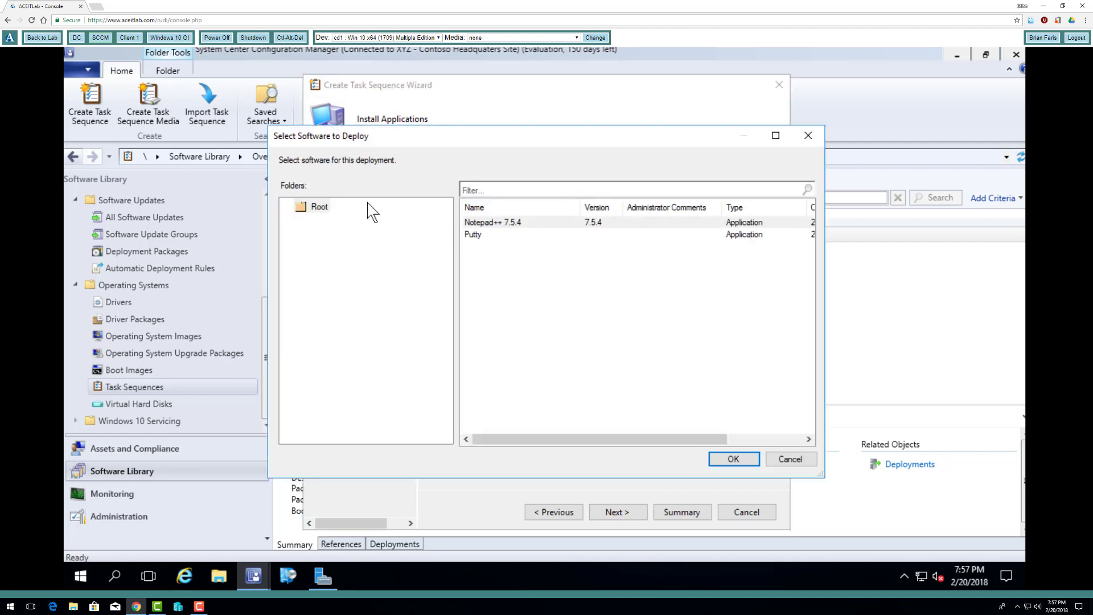
left_click(514, 226)
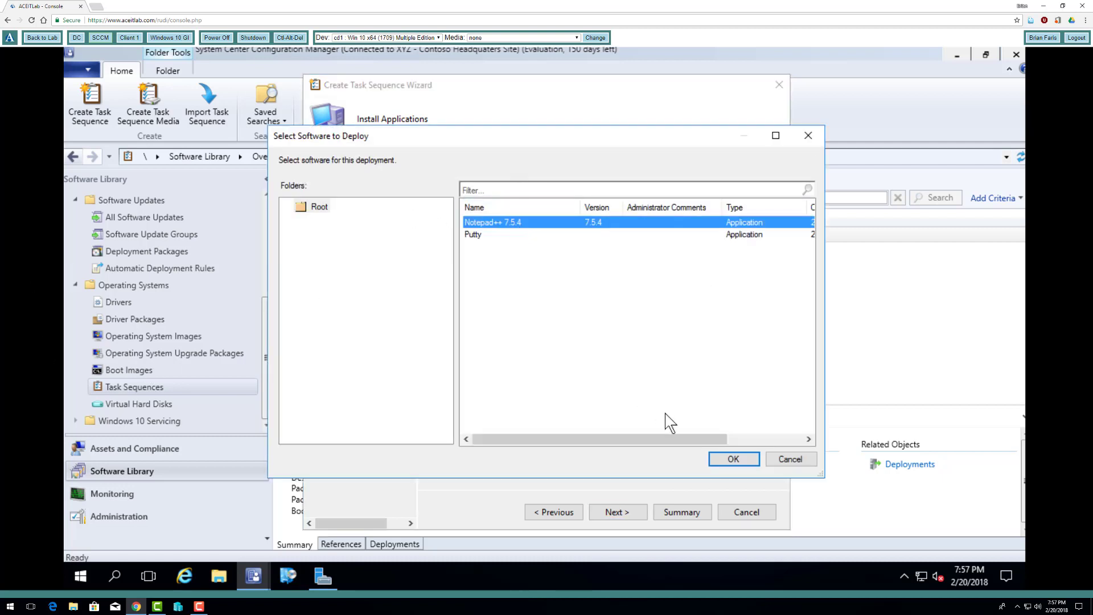
left_click(732, 459)
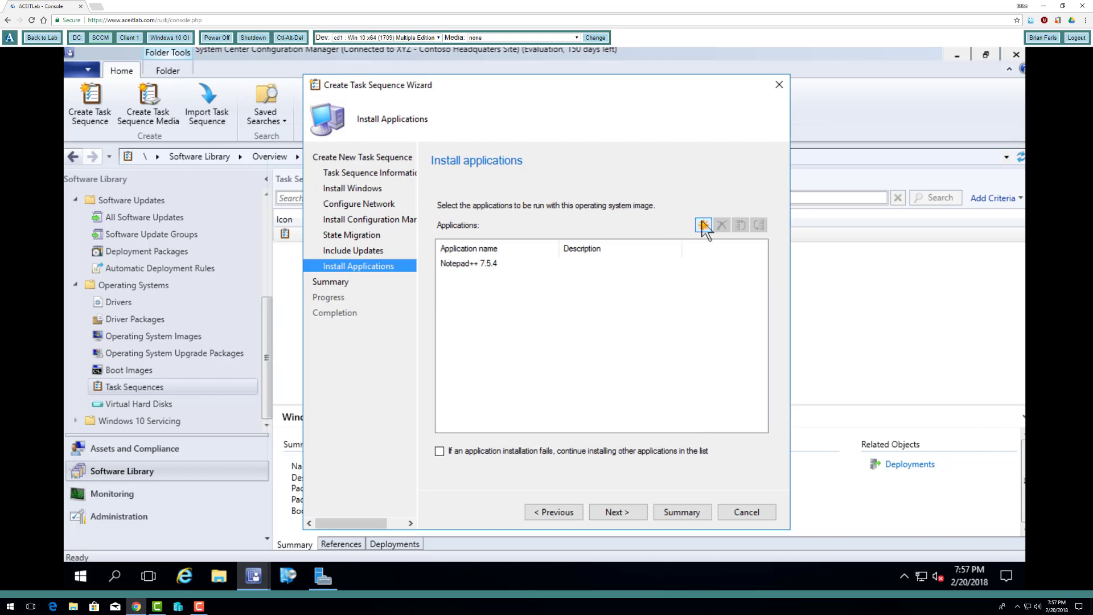
left_click(704, 225)
left_click(473, 222)
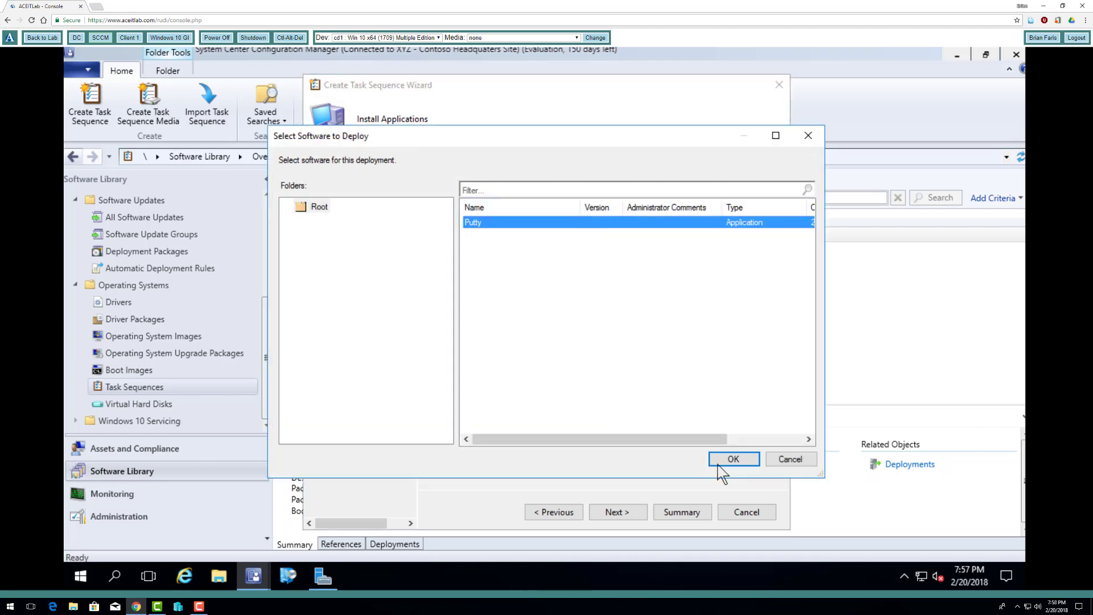
left_click(733, 459)
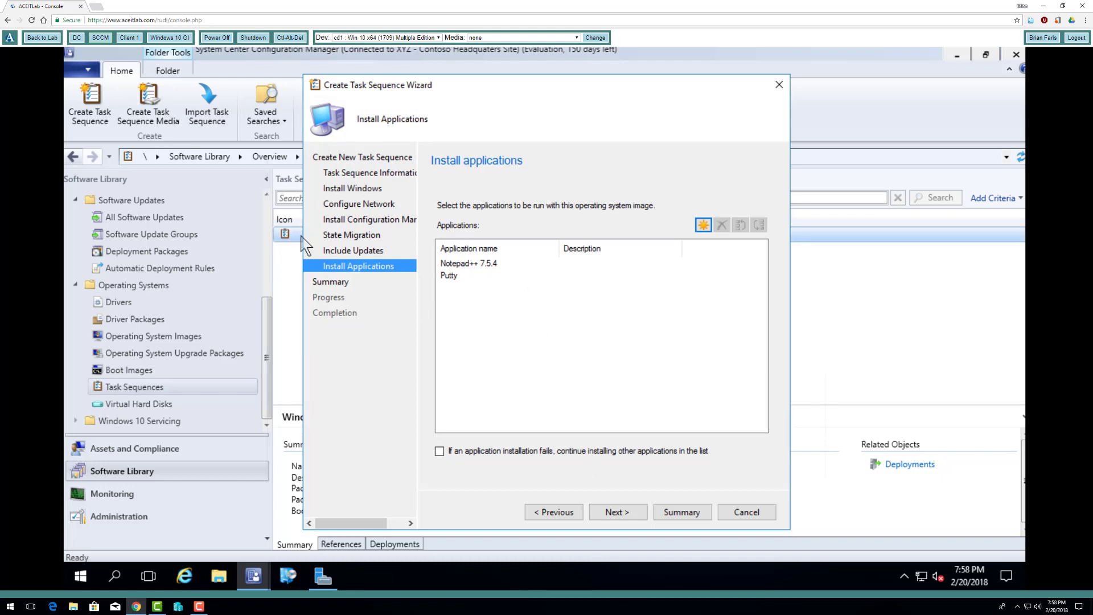
- Confirm the summarized settings to create the Windows 10 GI Deployment task sequence and close the wizard
left_click(623, 516)
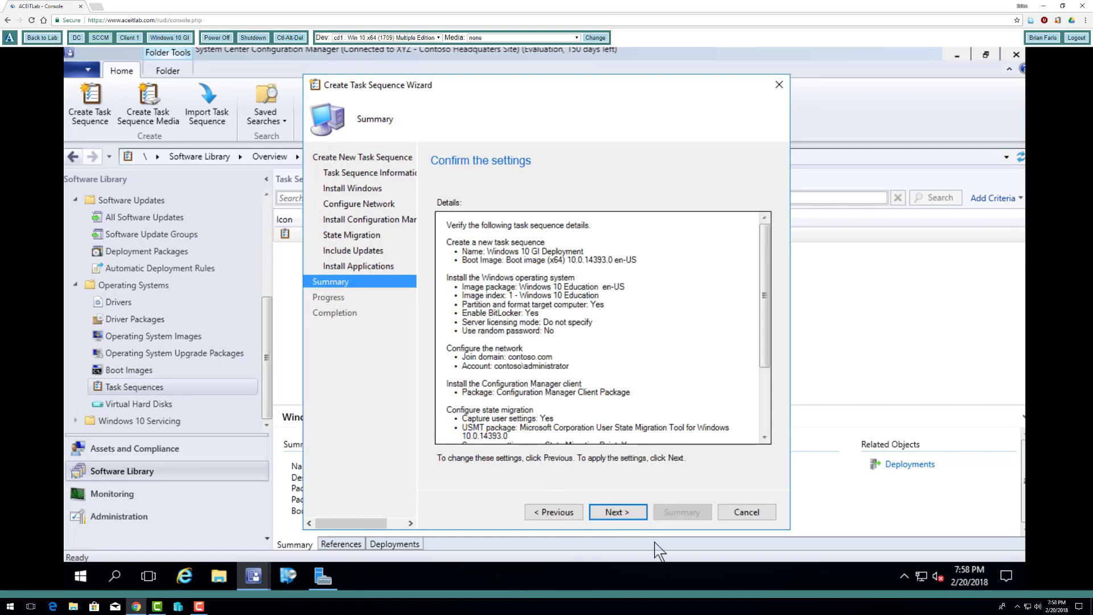
left_click(635, 516)
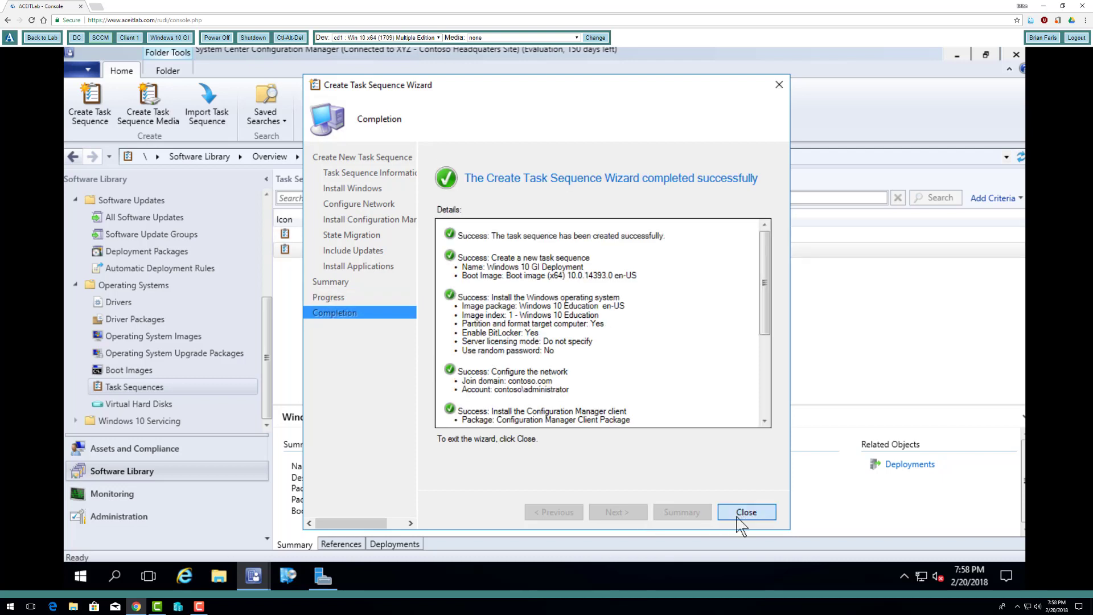
left_click(740, 515)
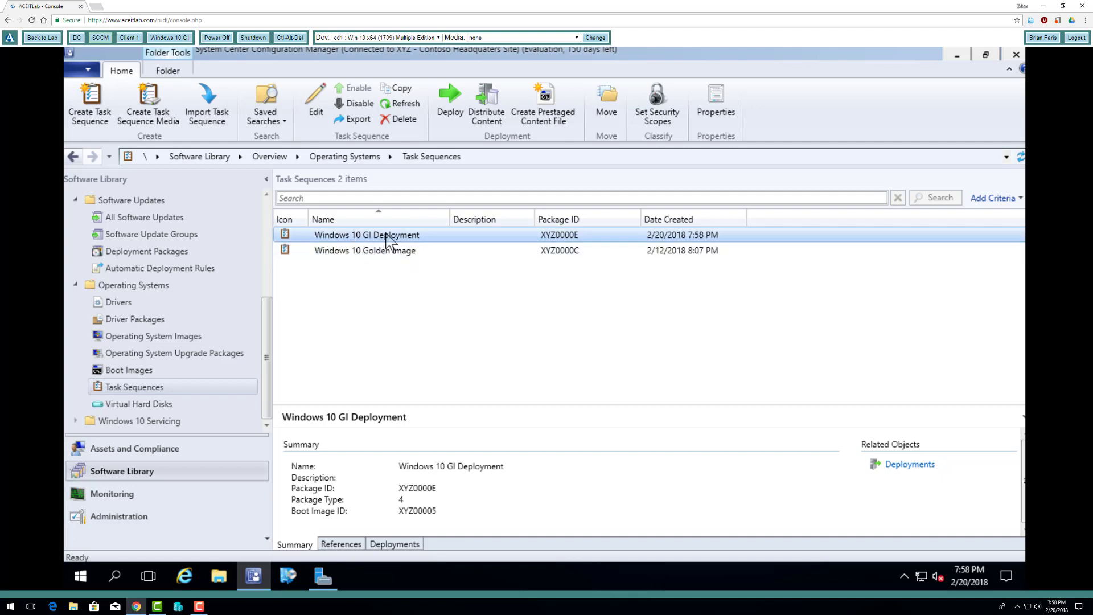
- Inspect the general, advanced and security properties of the Windows 10 GI Deployment task sequence without changing them
right_click(388, 240)
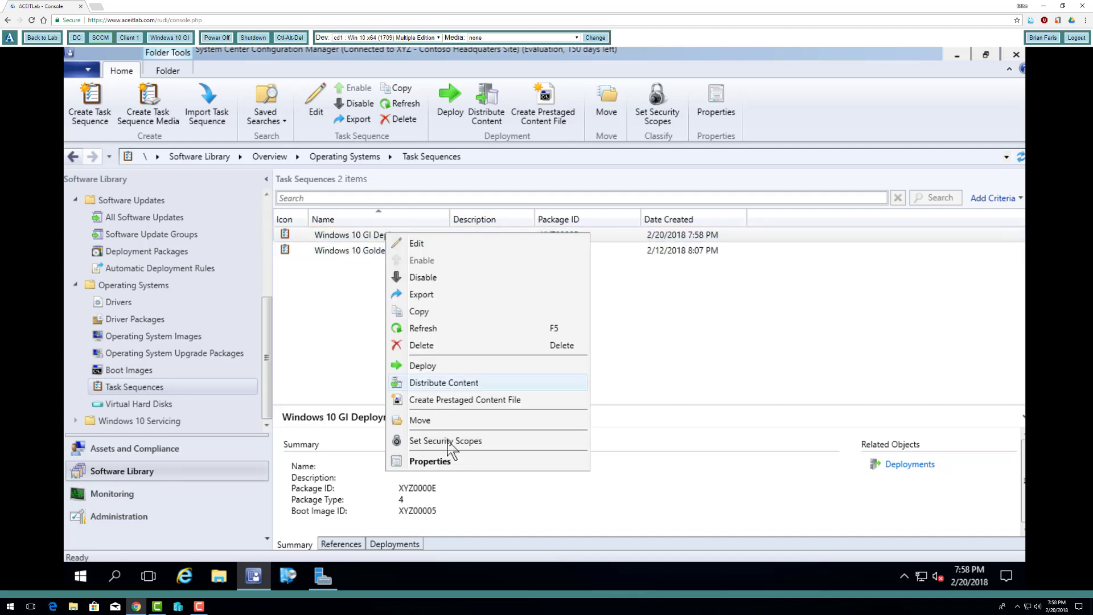
left_click(454, 466)
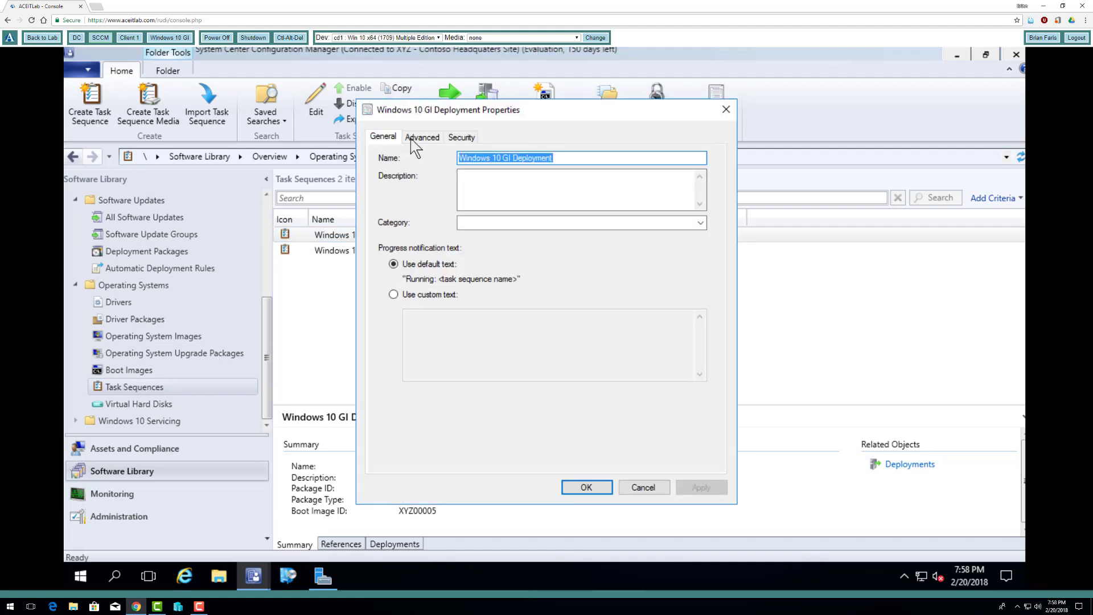
left_click(420, 137)
left_click(461, 138)
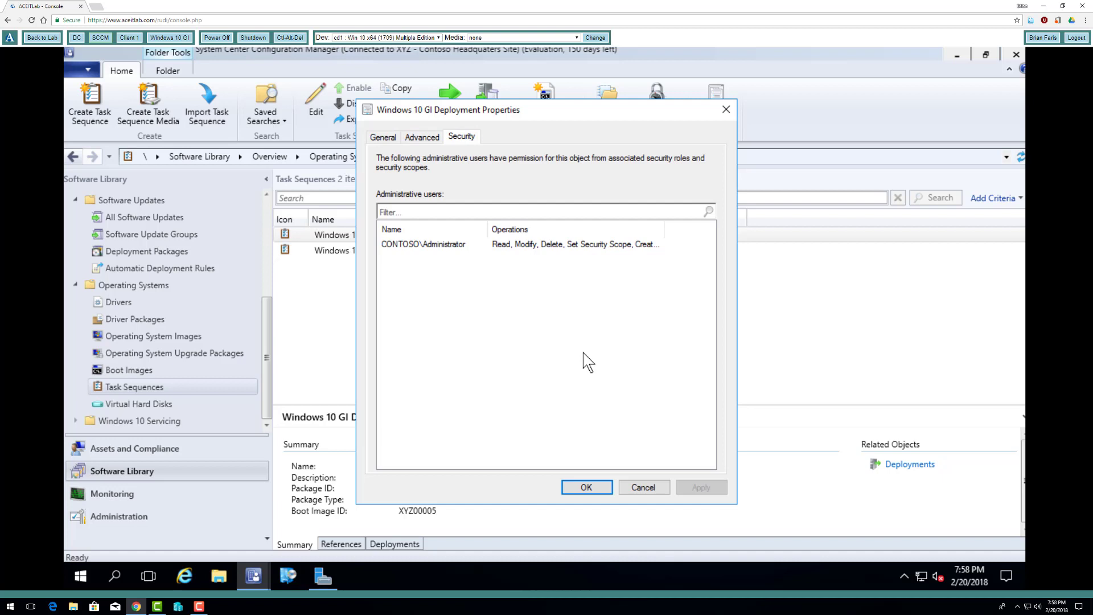
left_click(641, 487)
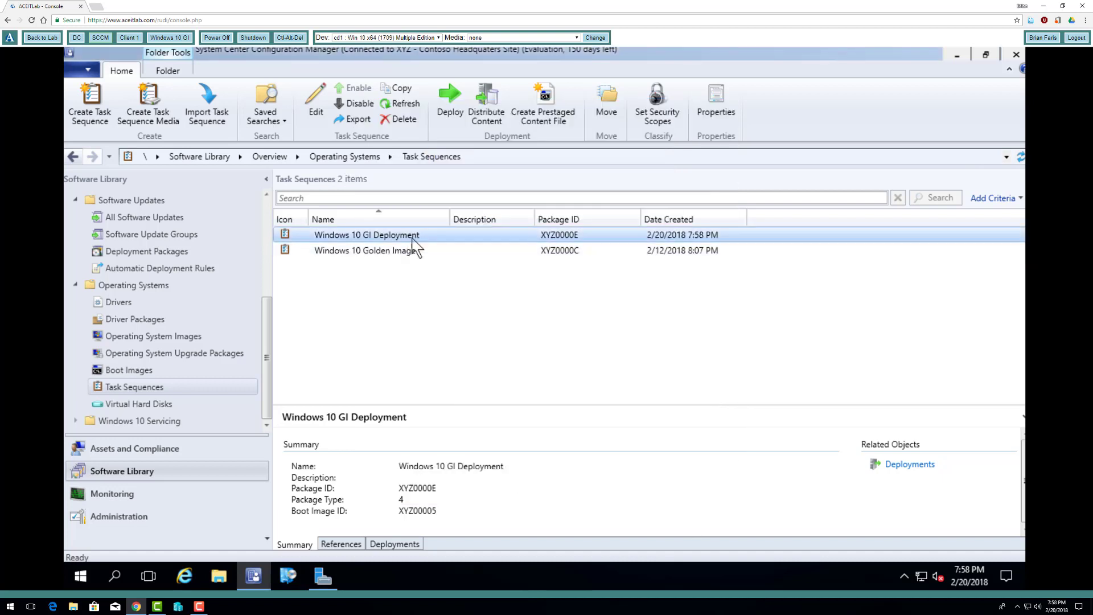
- Open the Windows 10 GI Deployment task sequence for editing and review the step types that can be added
right_click(413, 238)
left_click(446, 250)
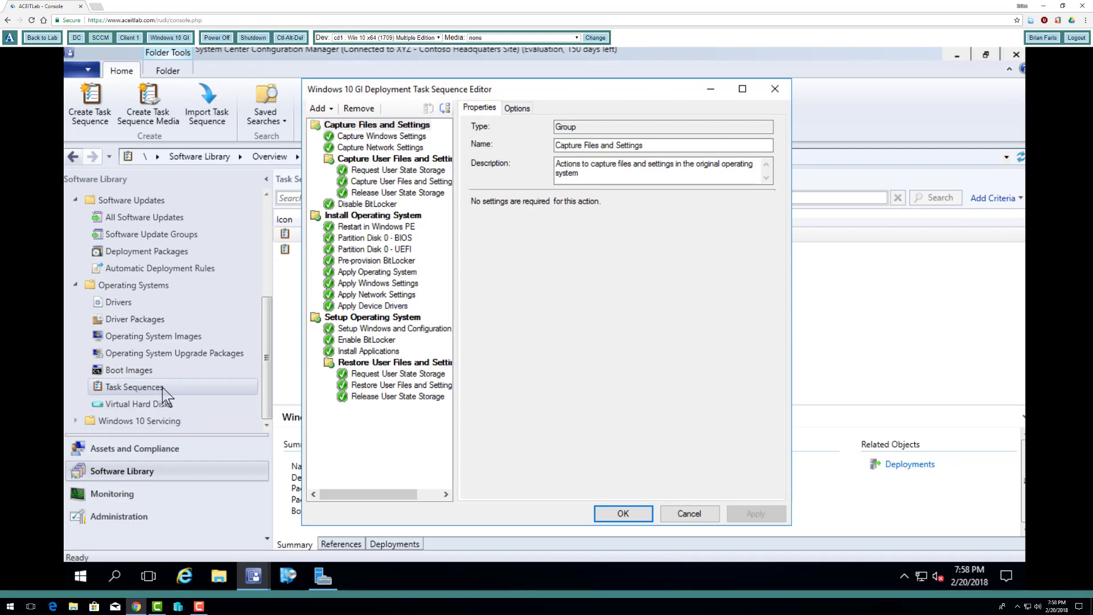
left_click(328, 110)
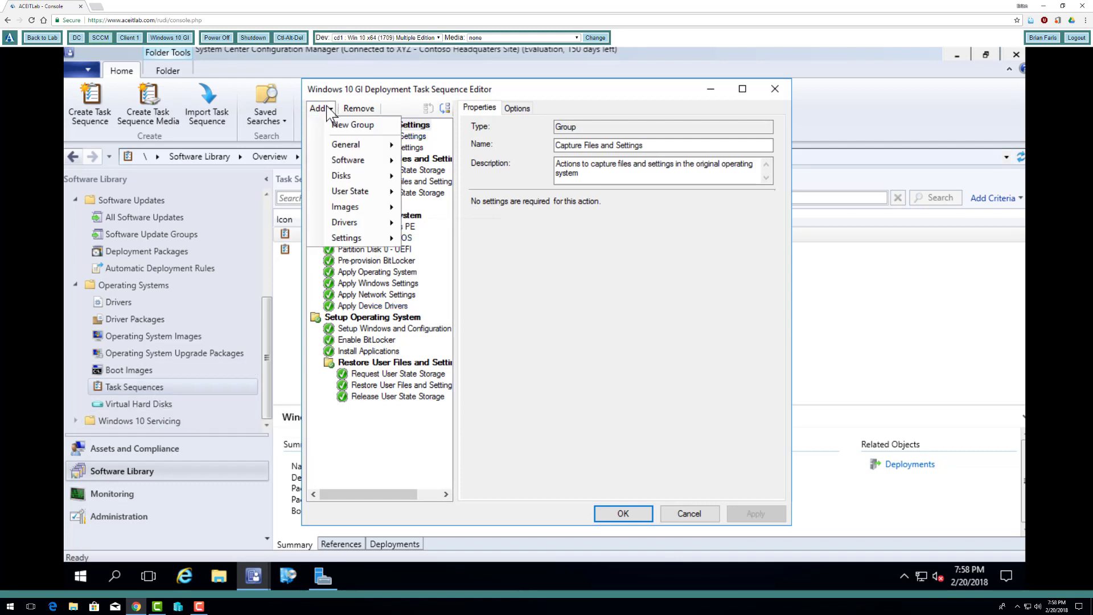
mouse_move(350, 149)
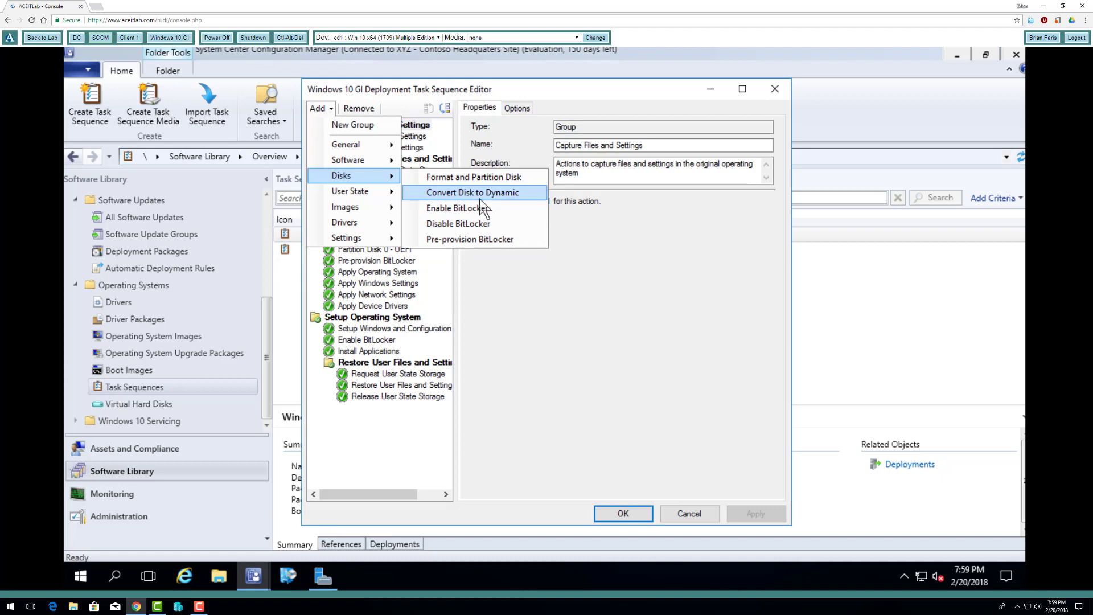
mouse_move(367, 199)
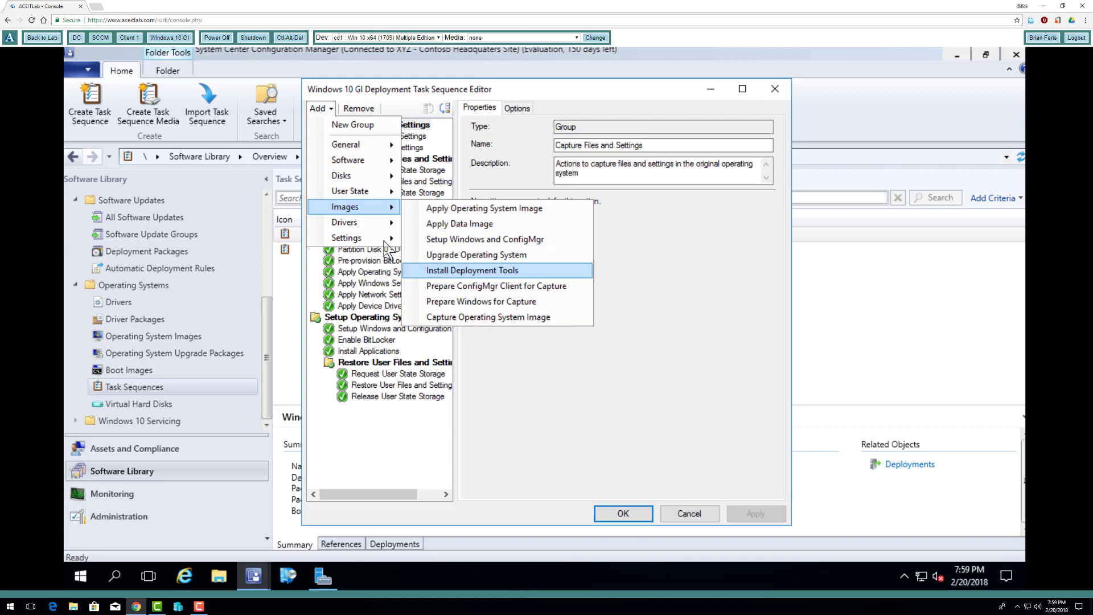
mouse_move(349, 224)
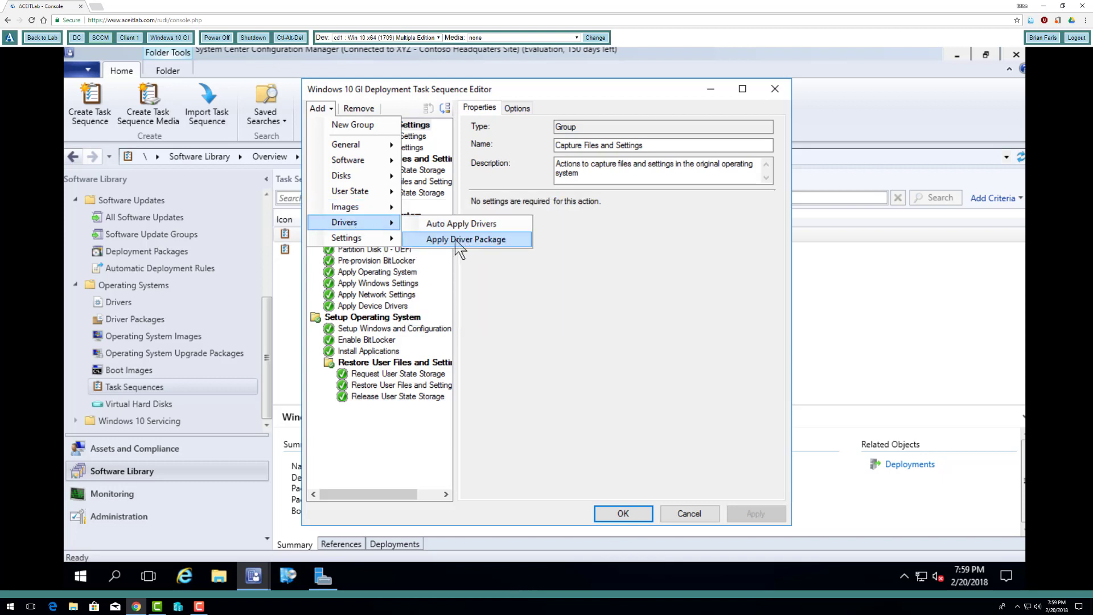
mouse_move(376, 238)
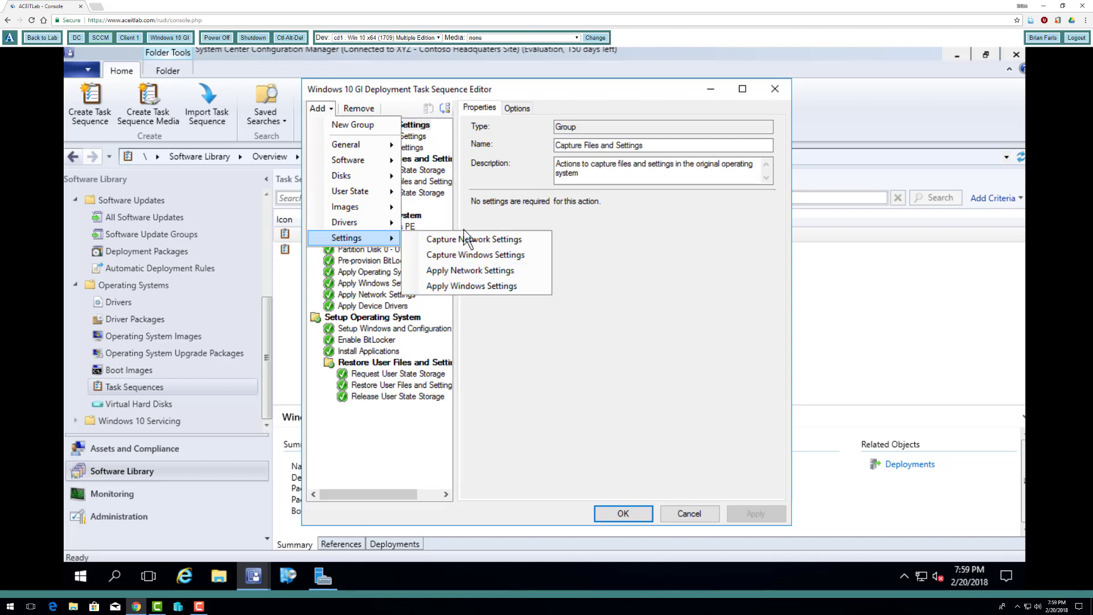
left_click(651, 356)
- Examine the settings of the BIOS and UEFI disk partitioning steps and the Pre-provision BitLocker step
left_click(393, 238)
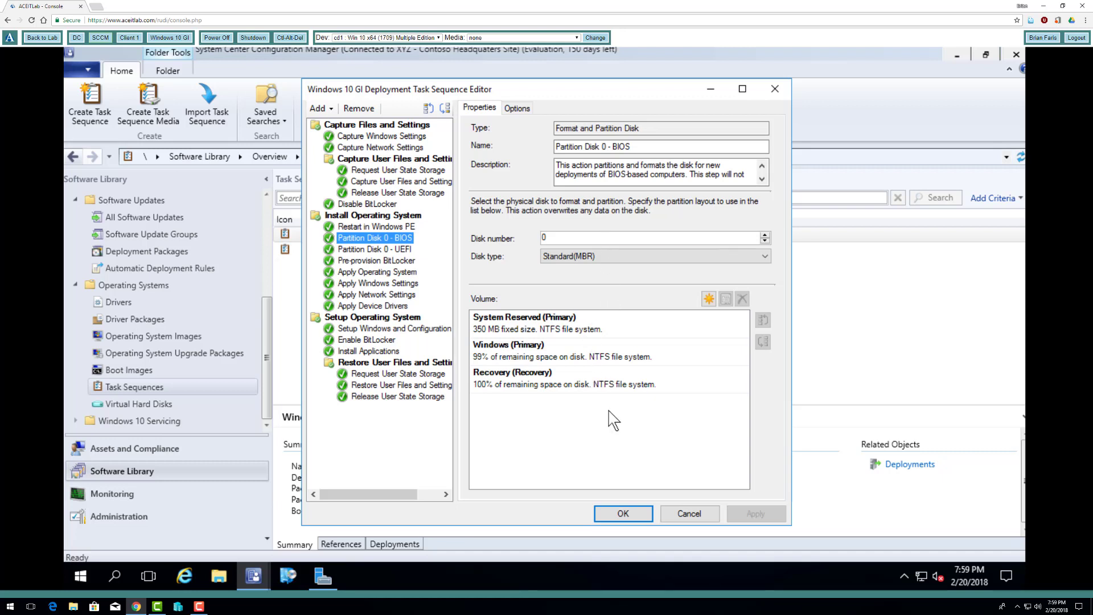
left_click(399, 250)
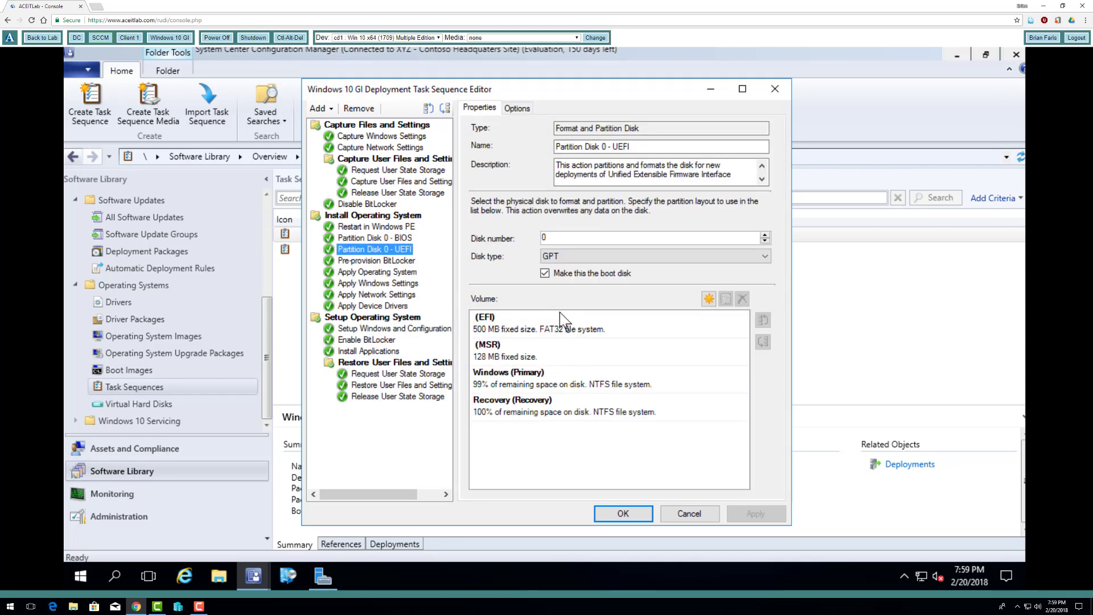
left_click(399, 262)
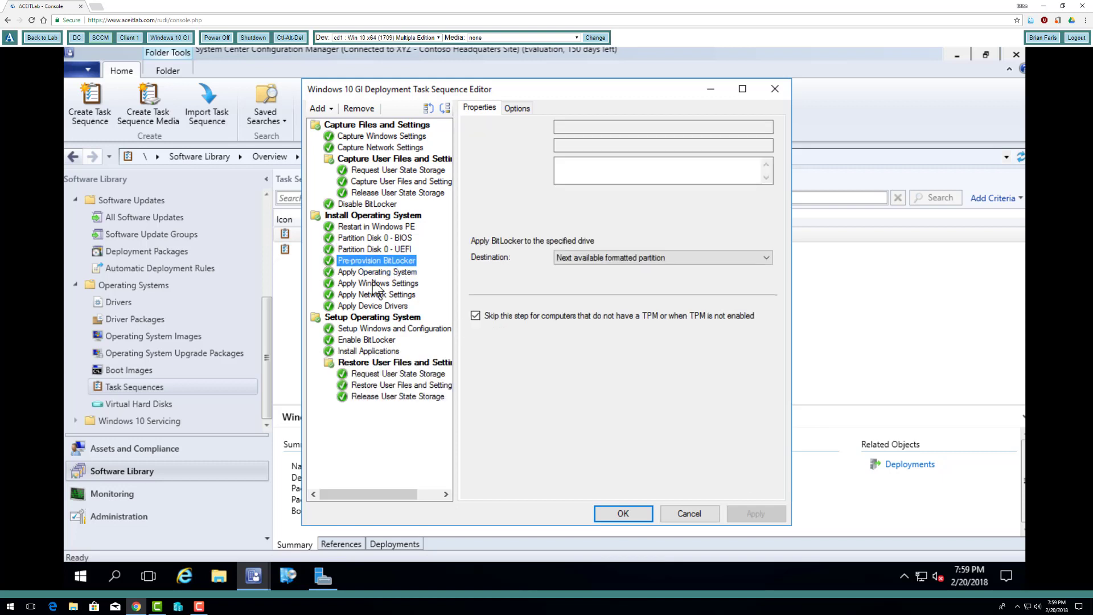
- Examine the Disable BitLocker, Enable BitLocker, Install Applications and Apply Windows Settings steps, and close the task sequence editor
left_click(376, 204)
right_click(377, 204)
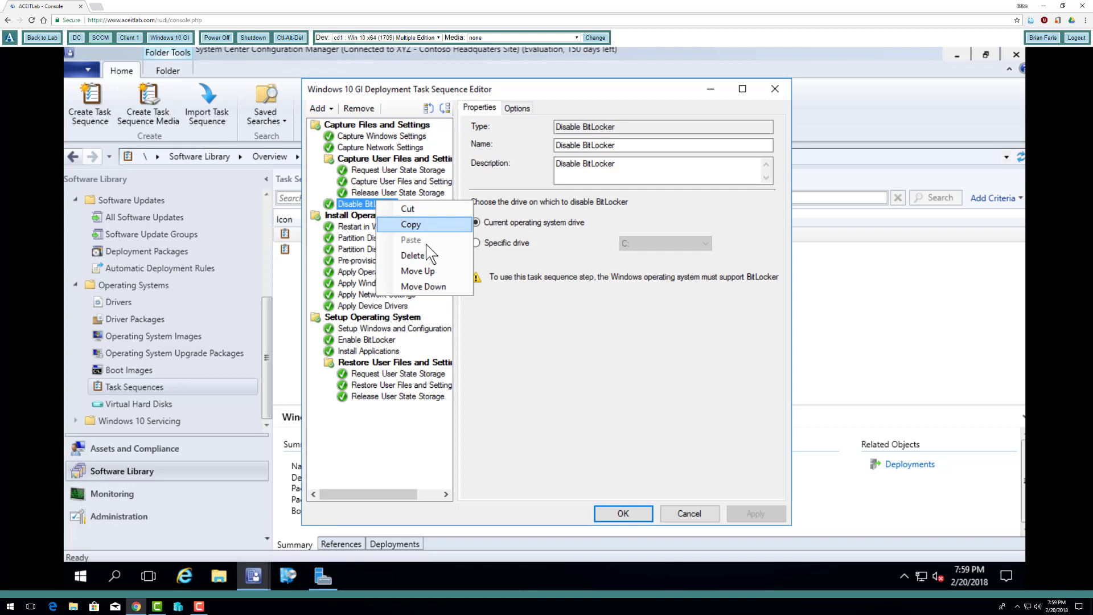
left_click(385, 340)
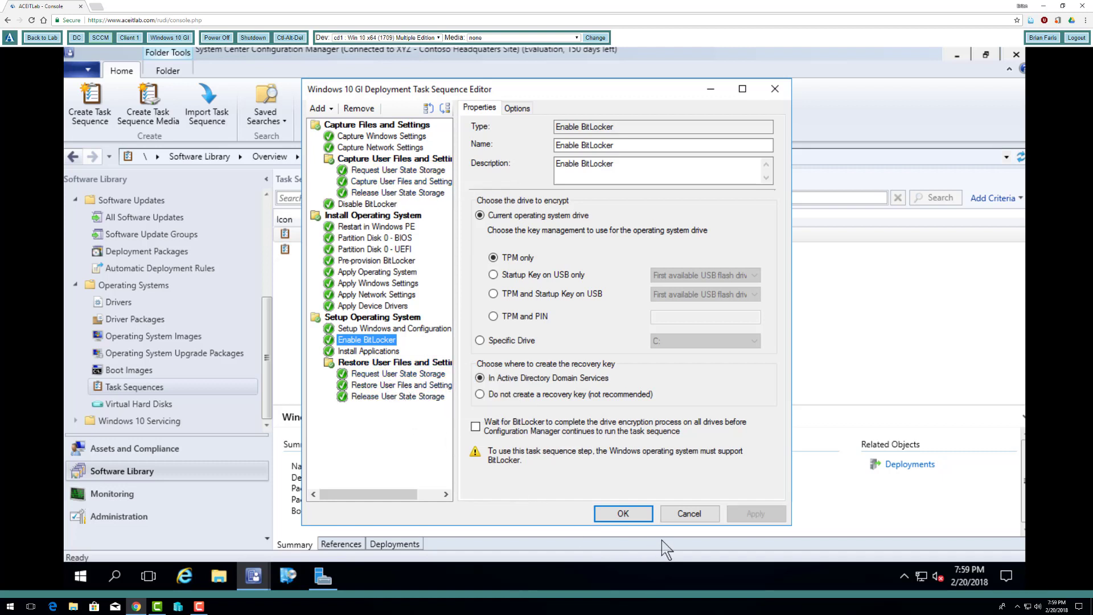
left_click(379, 350)
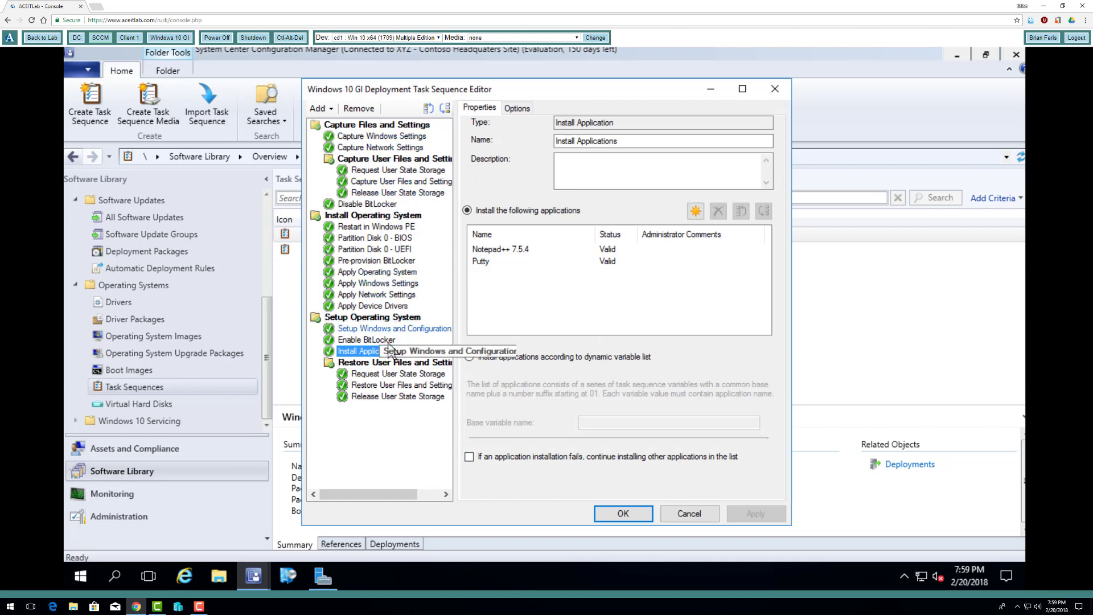
left_click(392, 284)
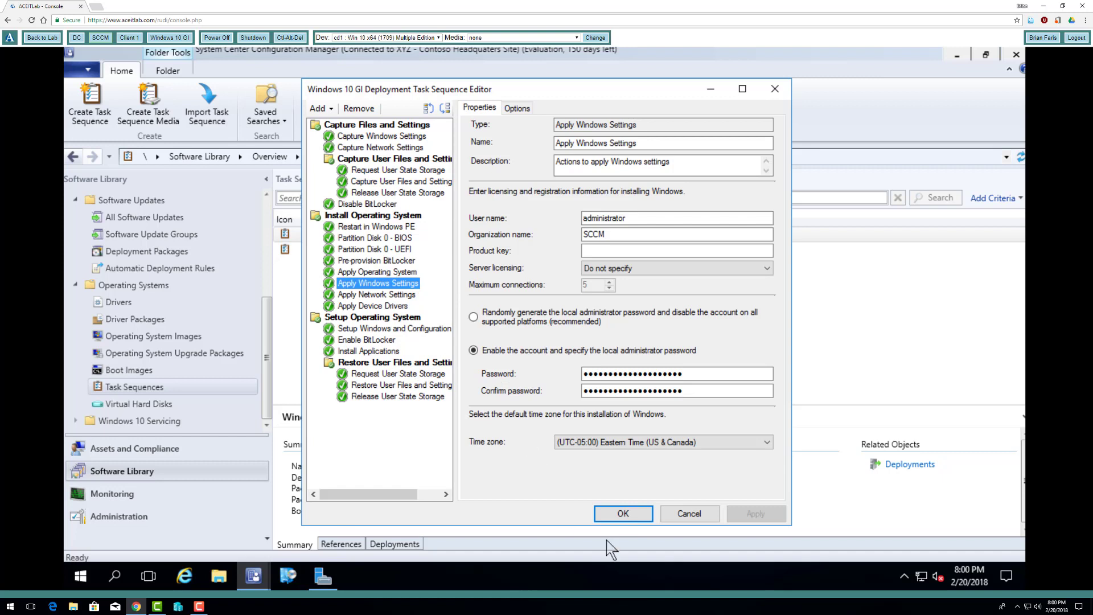
left_click(635, 516)
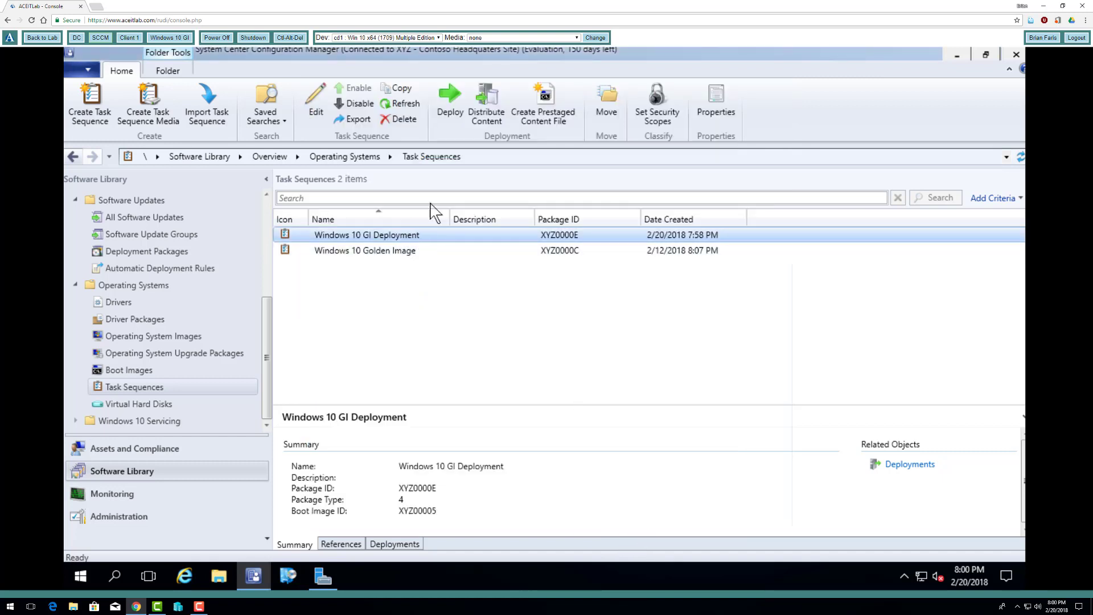
- Try to distribute the Windows 10 GI Deployment task sequence's content to a distribution point, and abandon the wizard
left_click(485, 114)
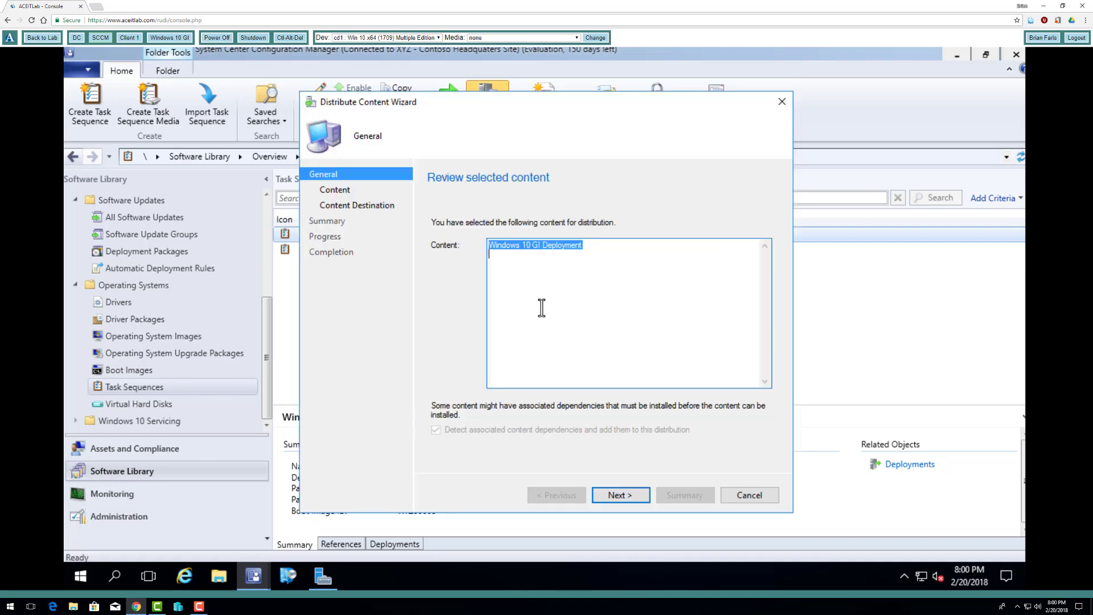
left_click(621, 495)
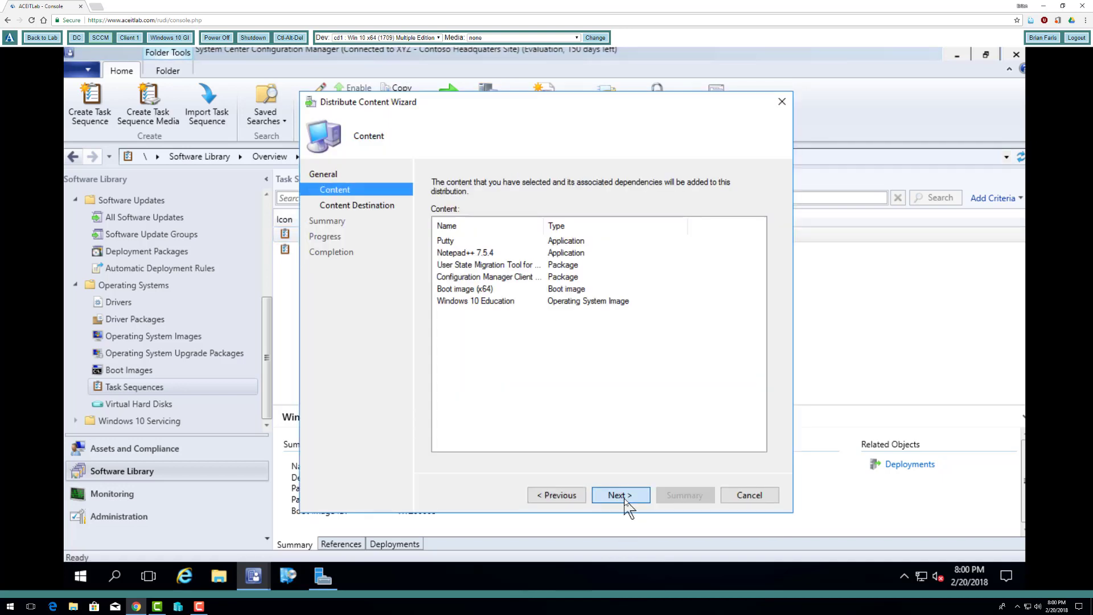
left_click(621, 494)
left_click(735, 280)
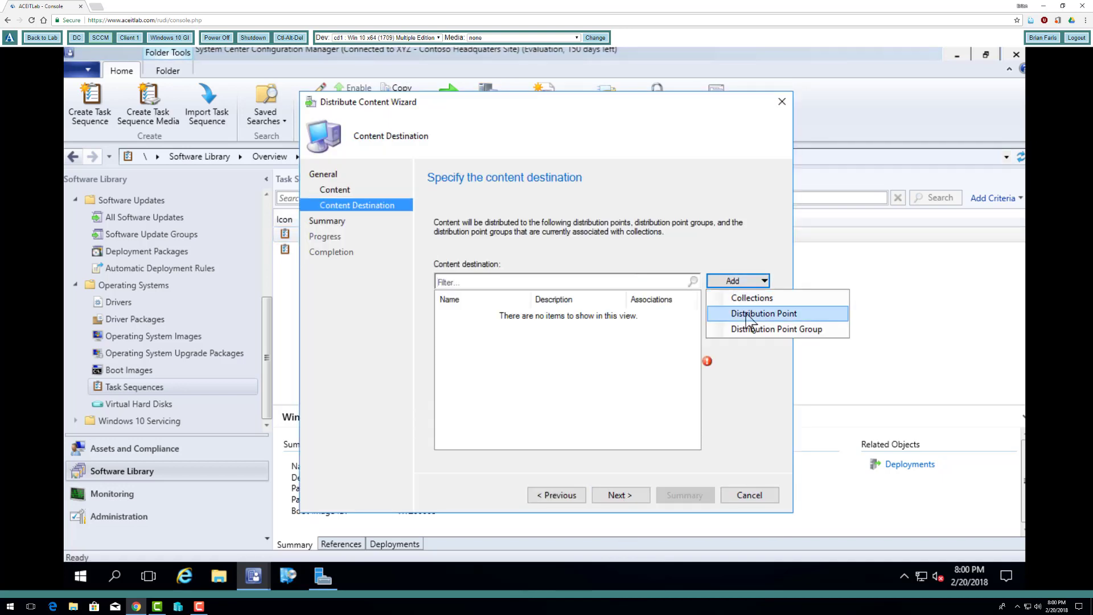
left_click(740, 309)
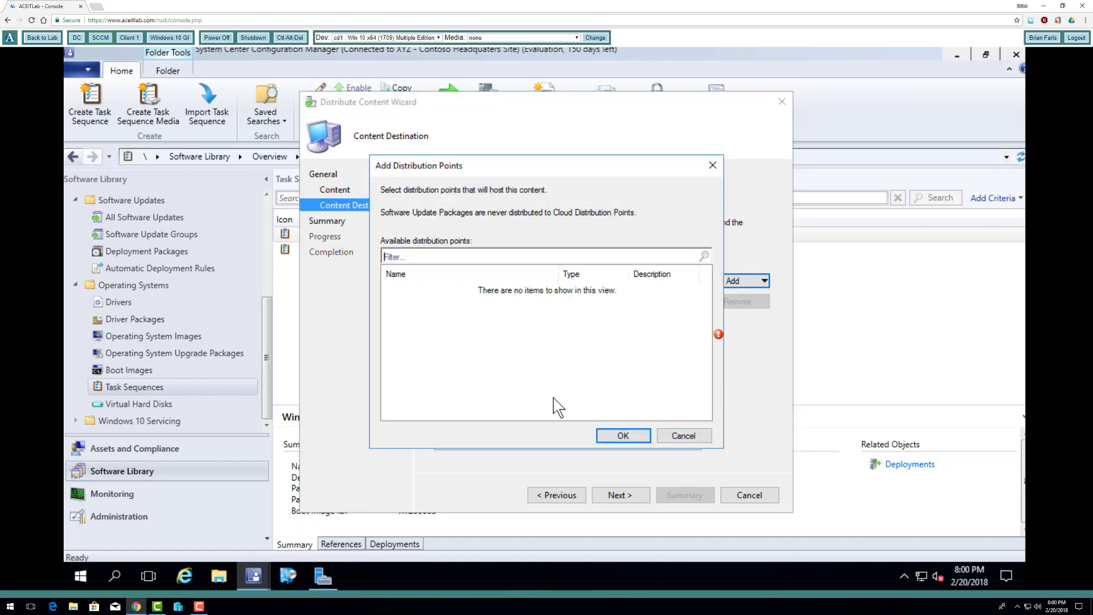
left_click(683, 436)
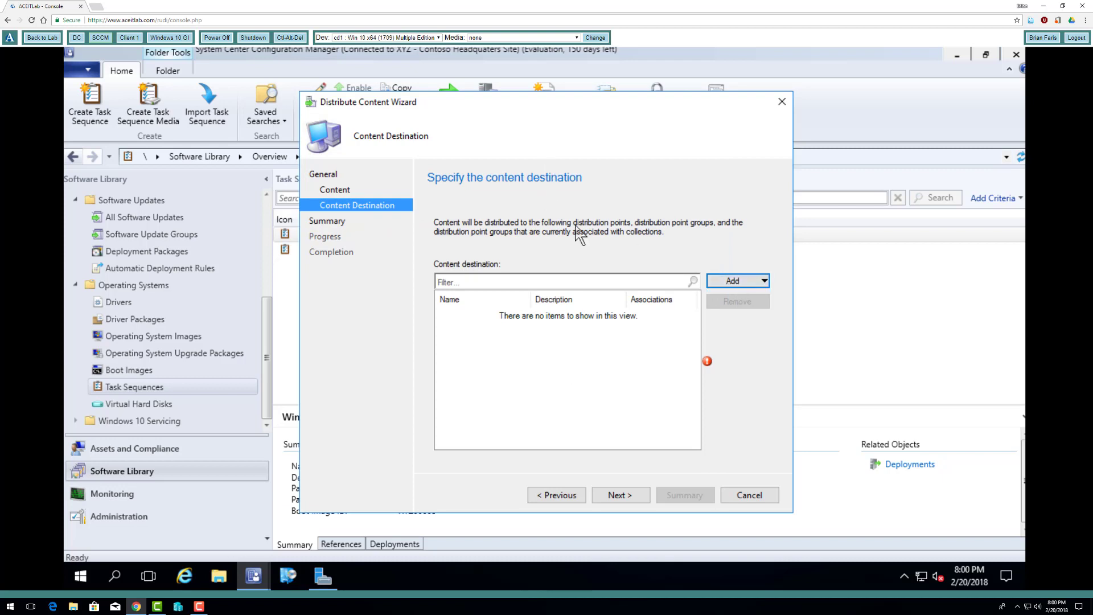
left_click(729, 499)
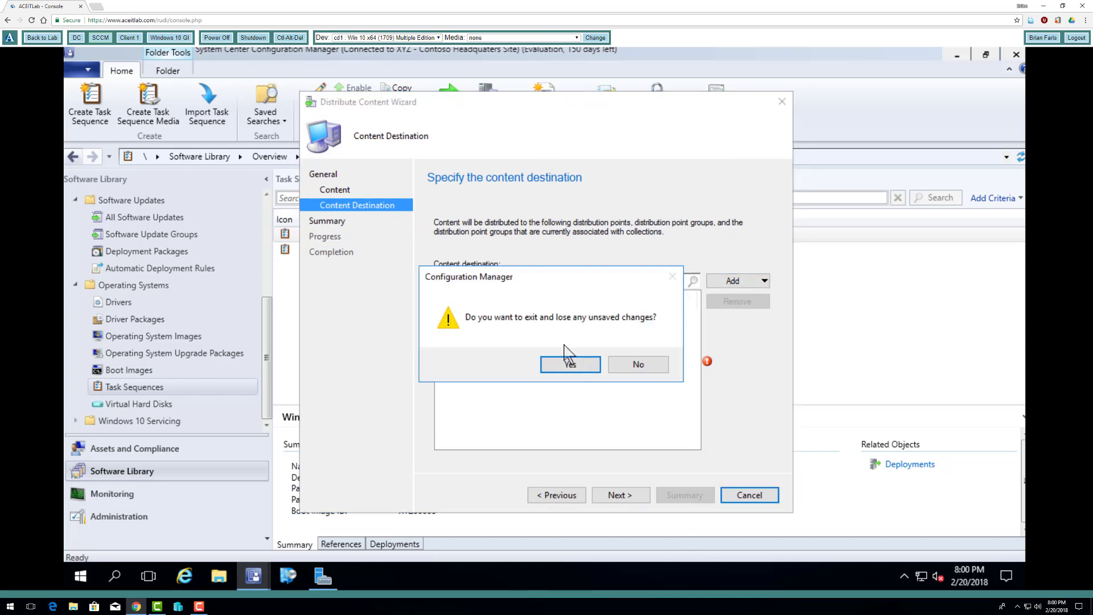
left_click(570, 364)
- Retry distributing the Windows 10 GI Deployment content to a distribution point, and exit without saving
left_click(393, 250)
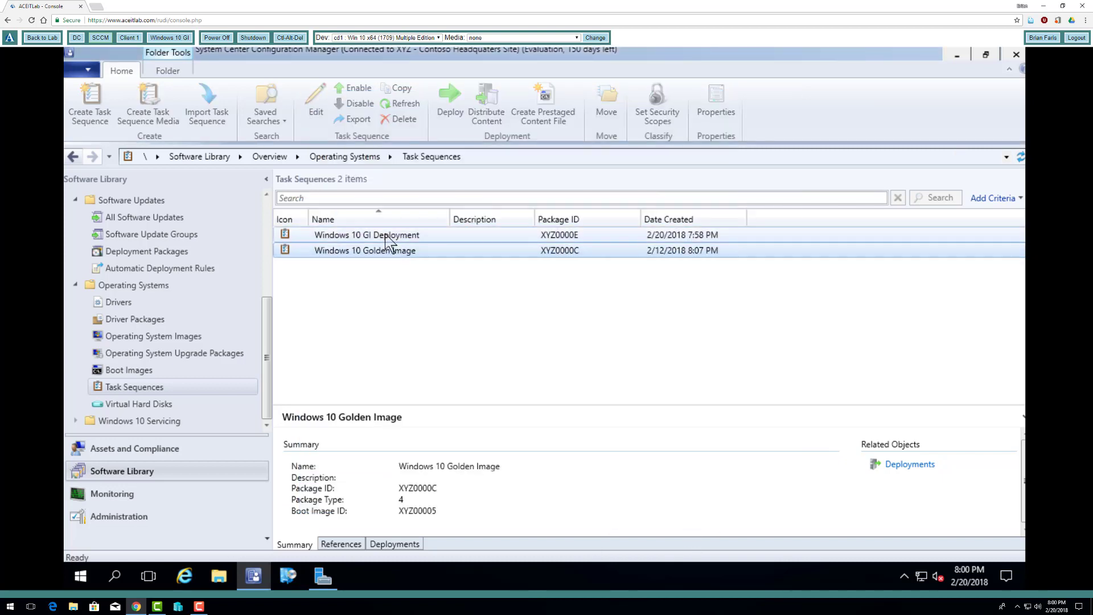
right_click(392, 235)
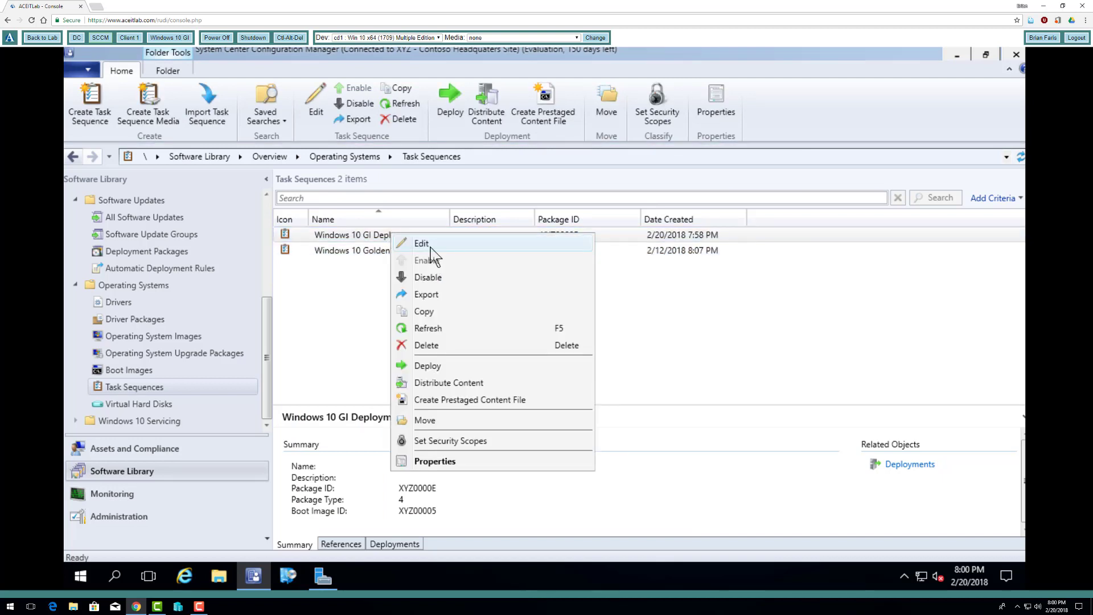
left_click(458, 383)
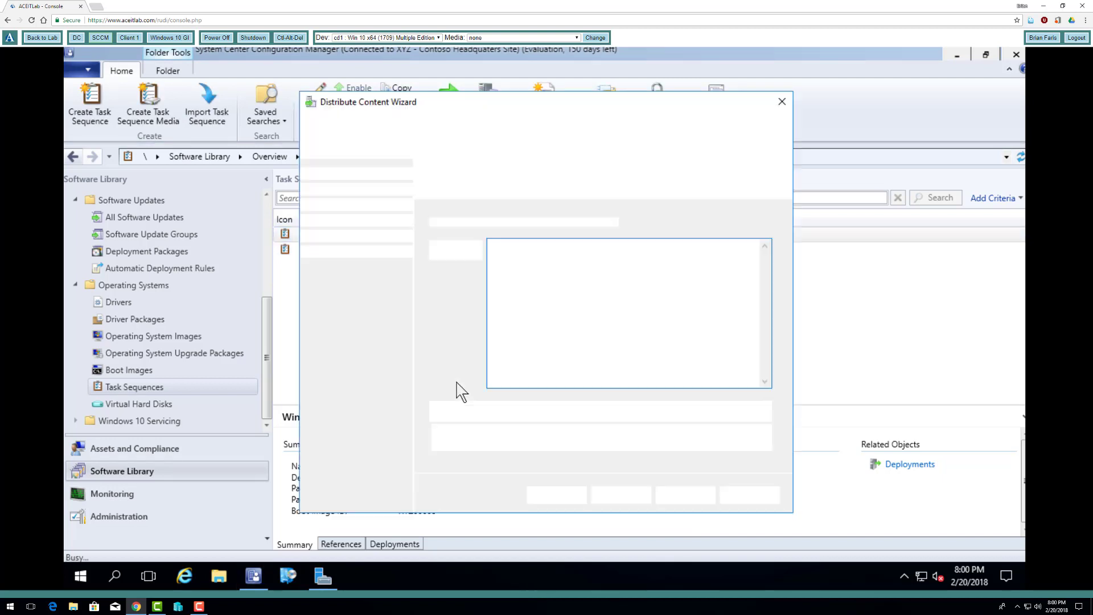
left_click(620, 496)
left_click(620, 495)
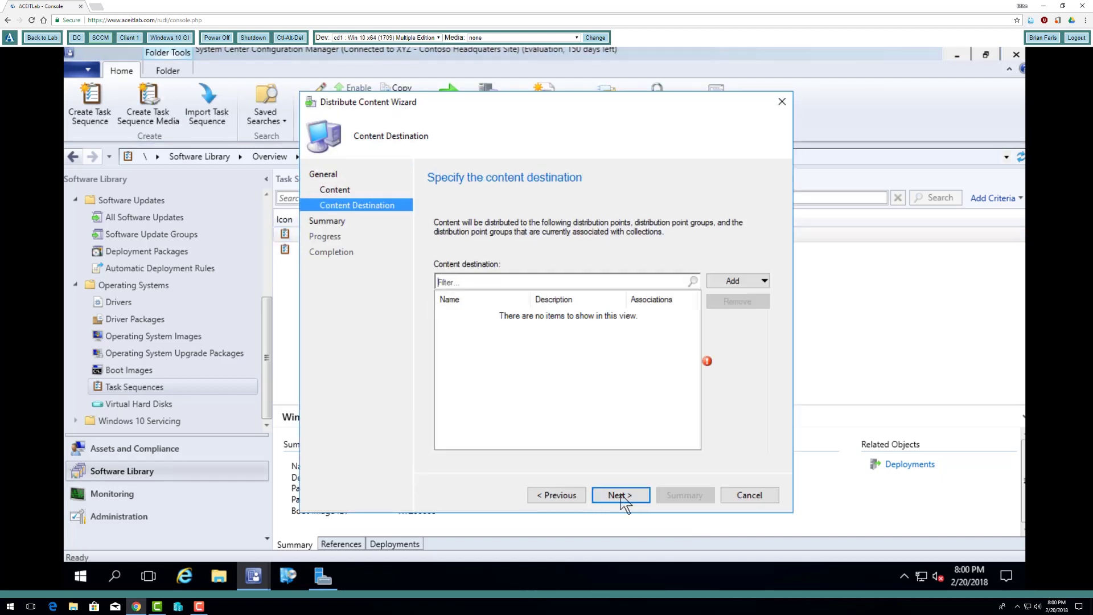
left_click(741, 282)
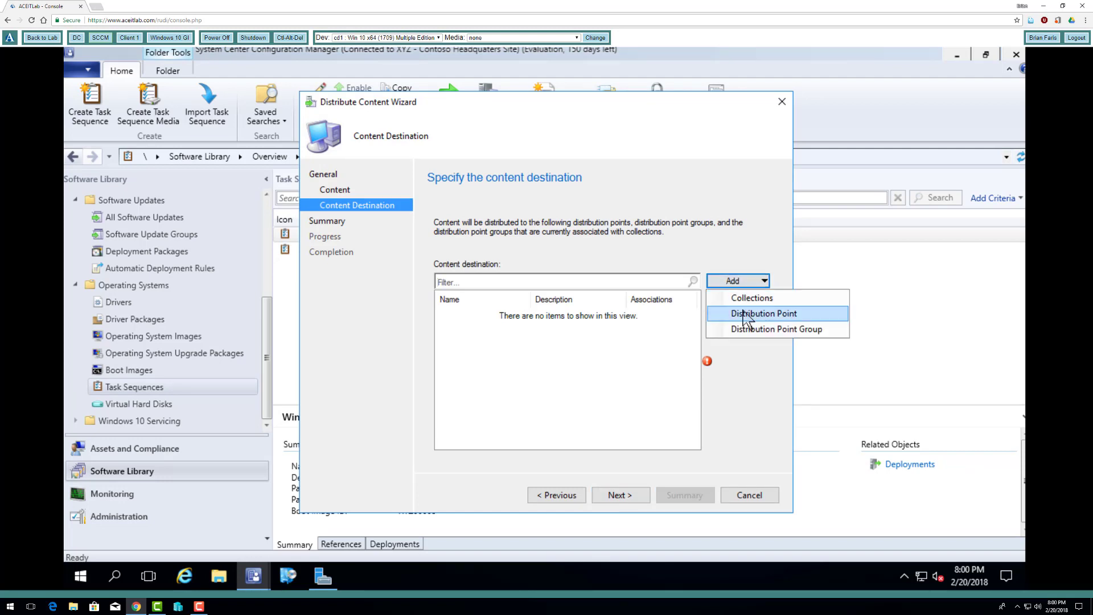
left_click(746, 315)
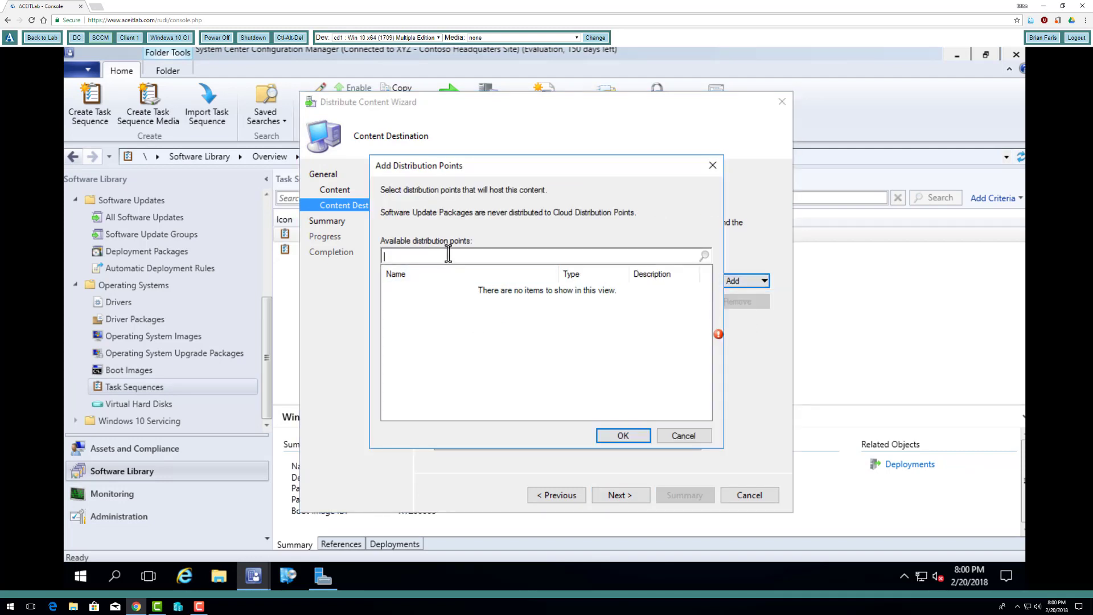
left_click(683, 437)
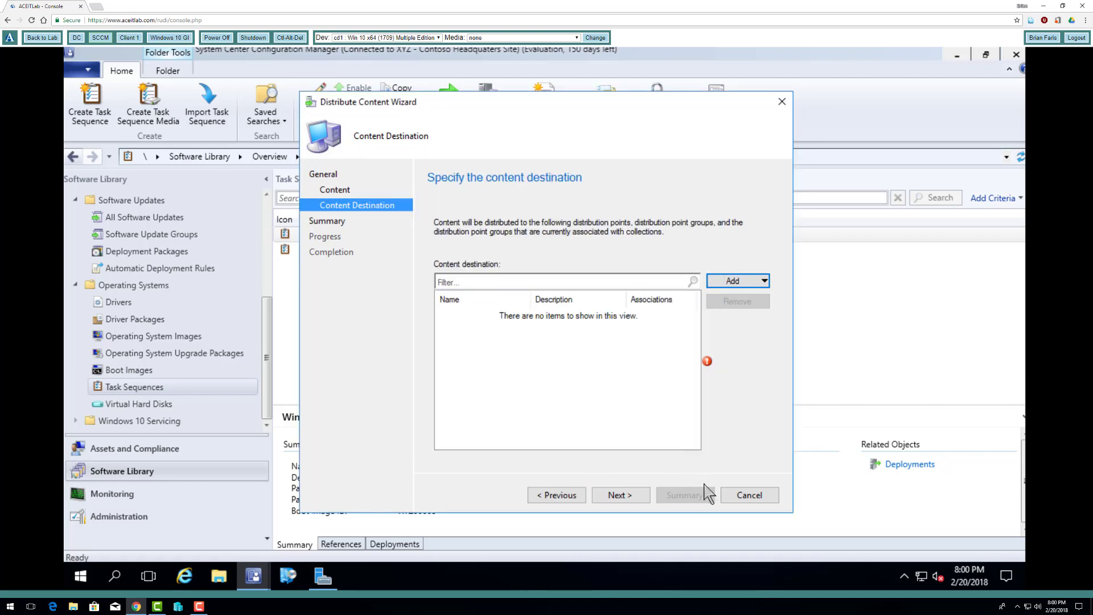
left_click(758, 499)
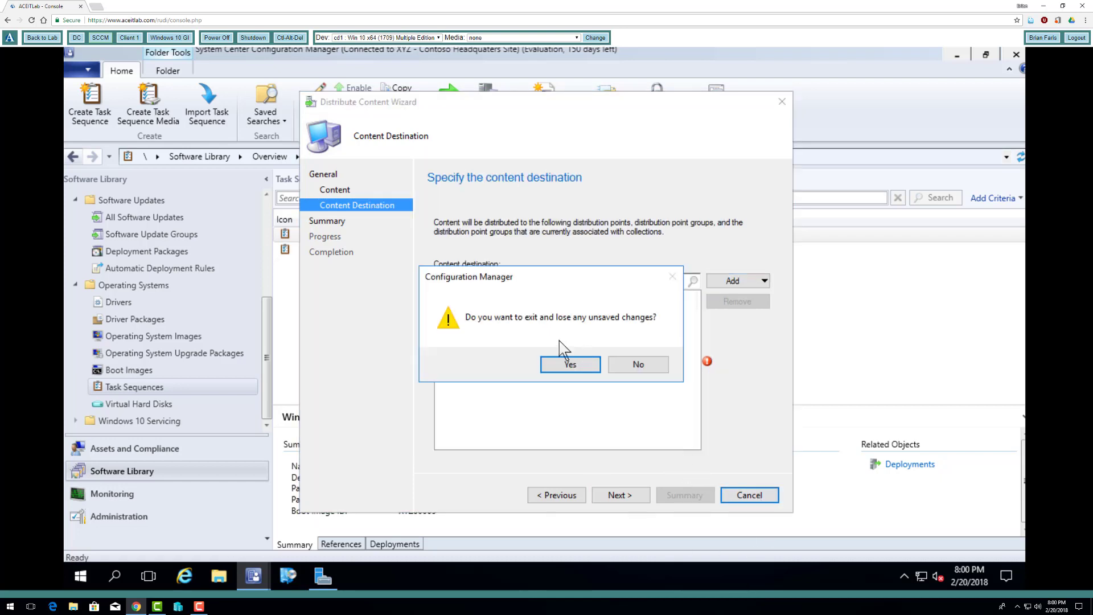
left_click(571, 366)
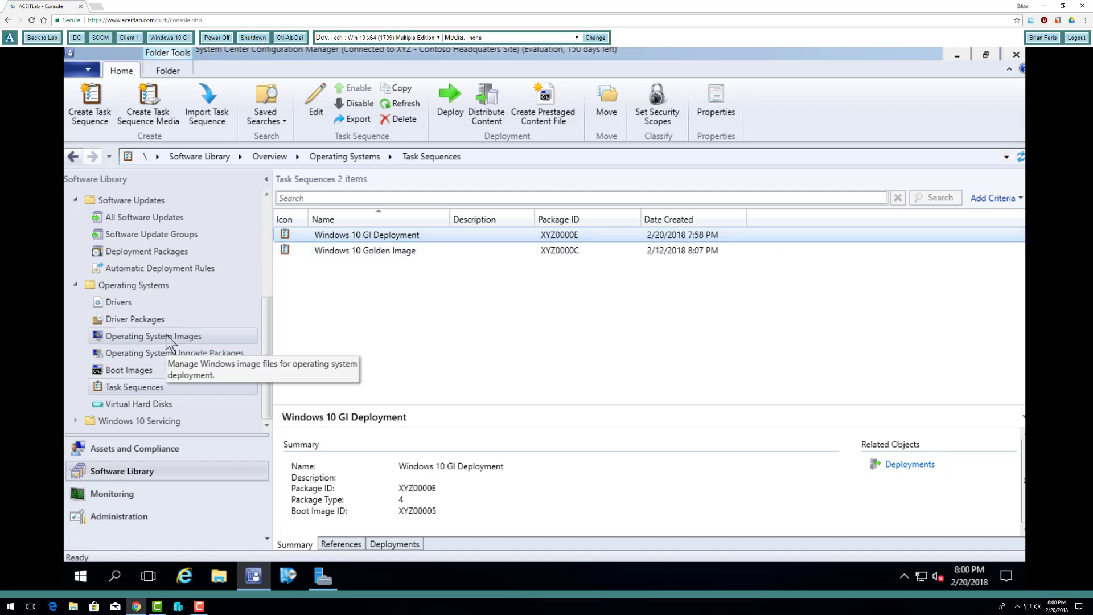
- Recheck which distribution points can be added for the Windows 10 GI Deployment content, and cancel the distribution
right_click(418, 235)
left_click(489, 385)
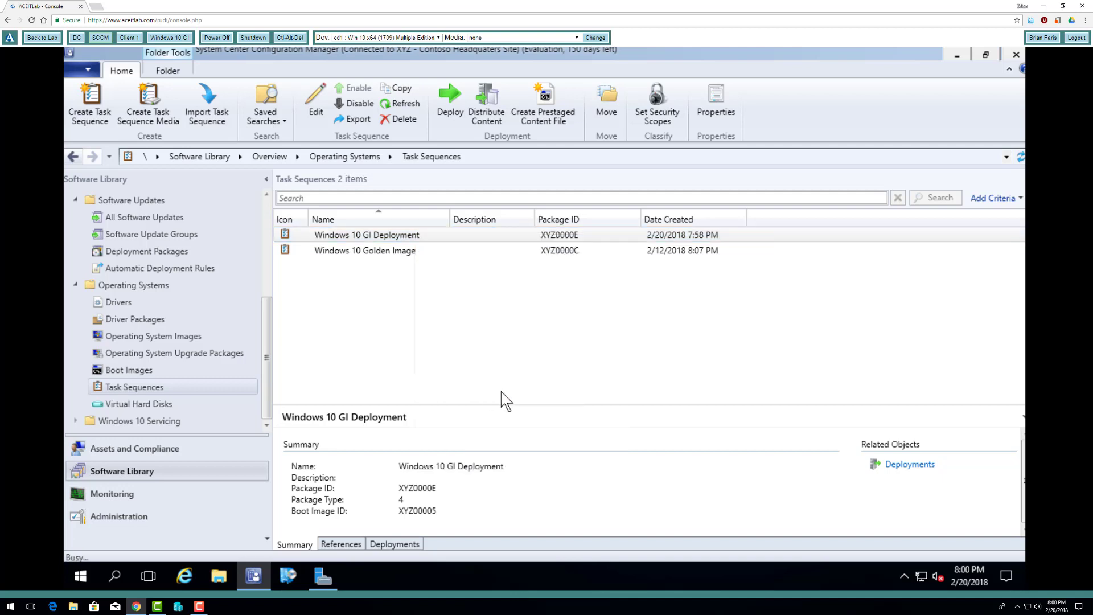
left_click(632, 497)
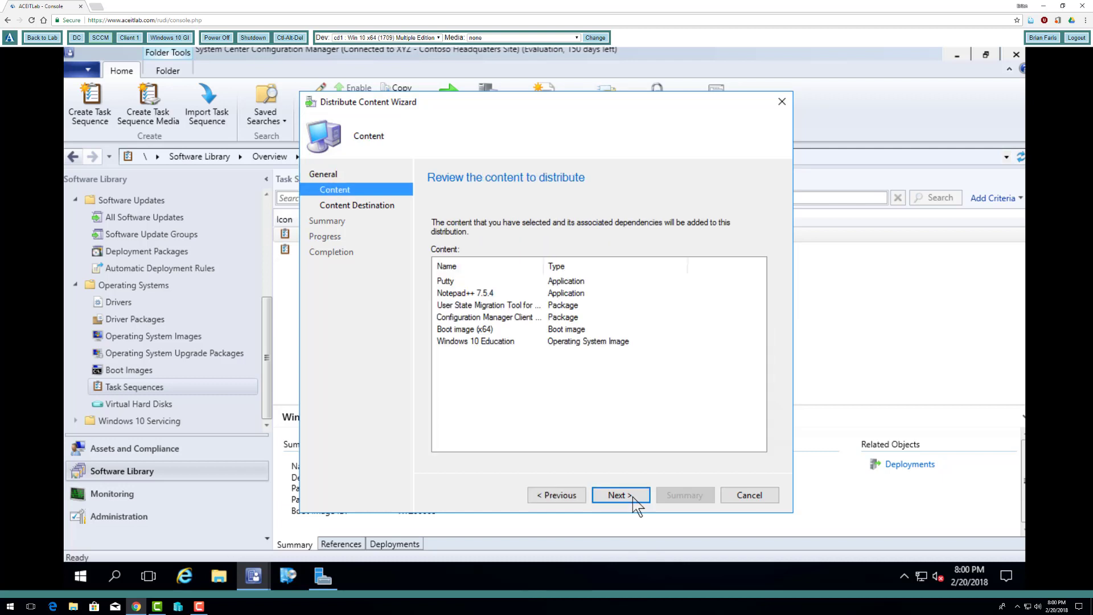
left_click(634, 497)
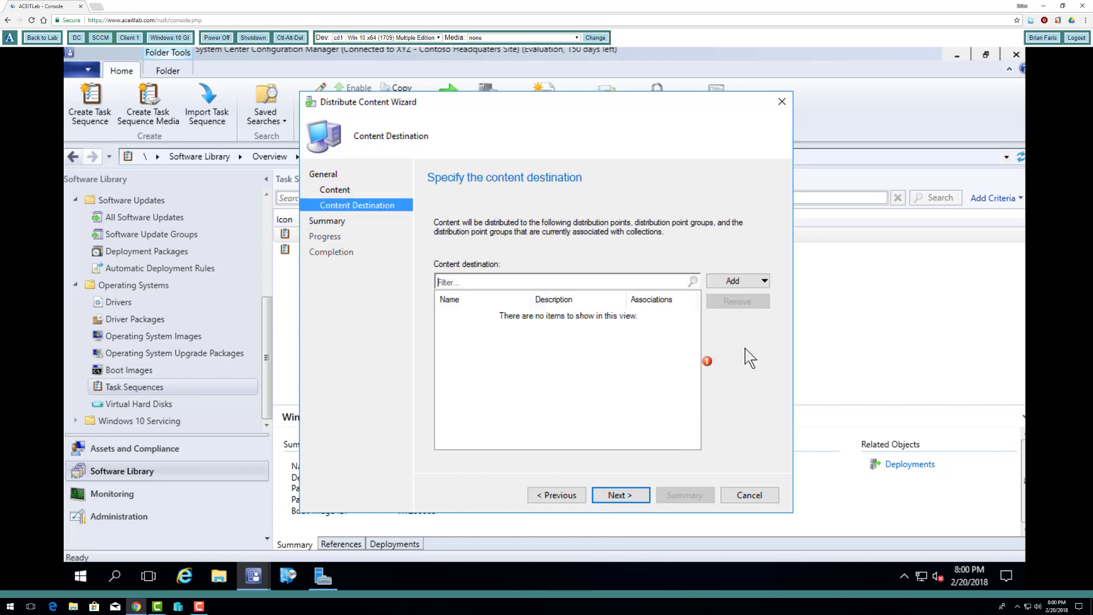
left_click(737, 283)
left_click(736, 314)
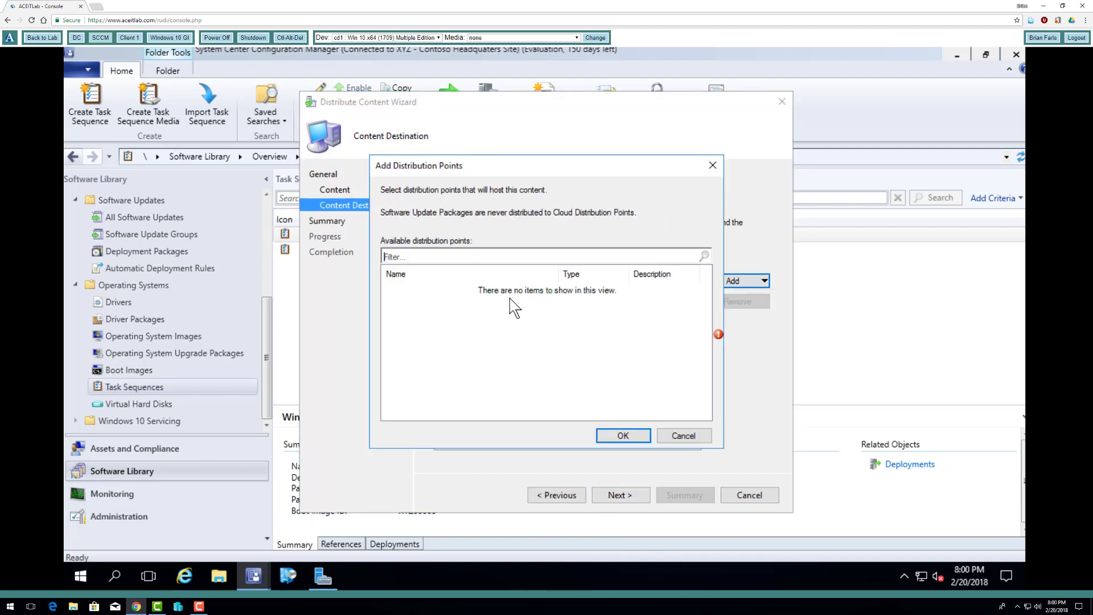
left_click(684, 437)
left_click(749, 495)
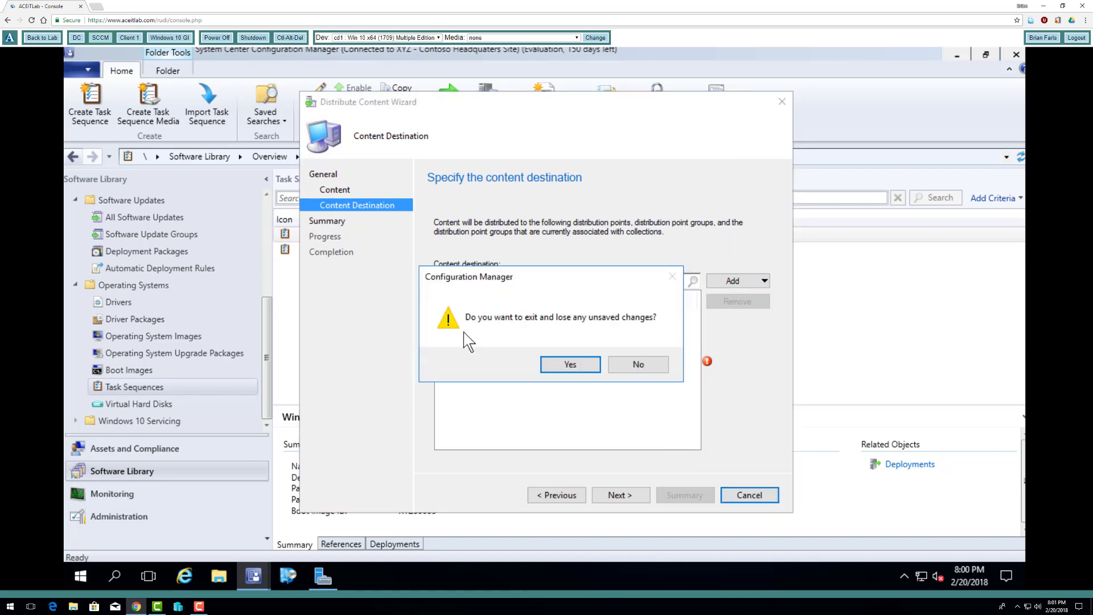
left_click(569, 365)
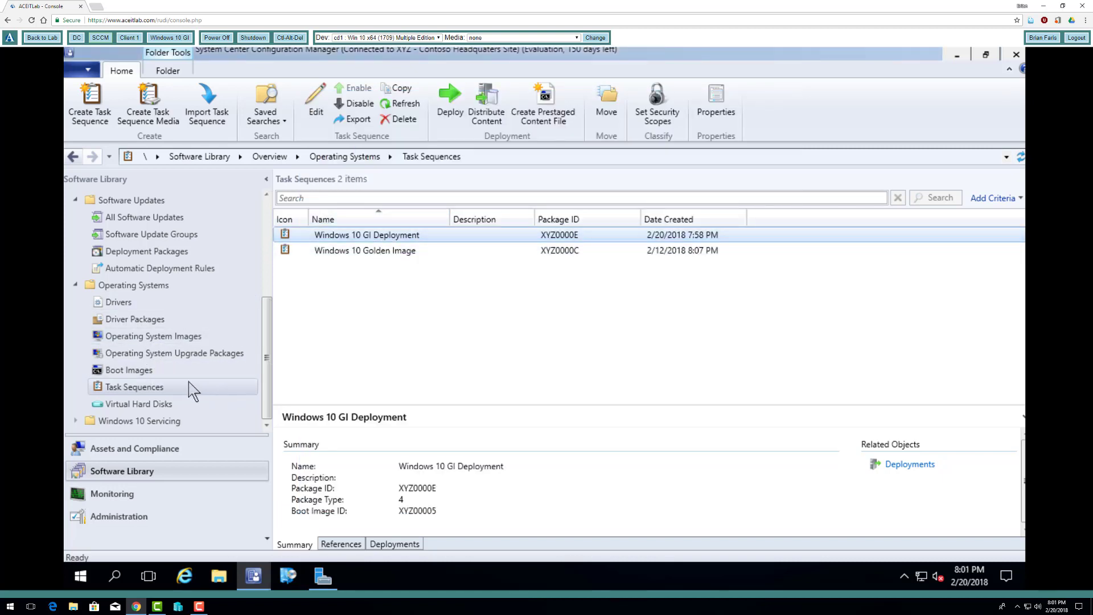
- Check the Windows 10 Education image, the applications, and the content status of the User State Migration Tool and Configuration Manager Client packages
left_click(194, 342)
left_click(342, 236)
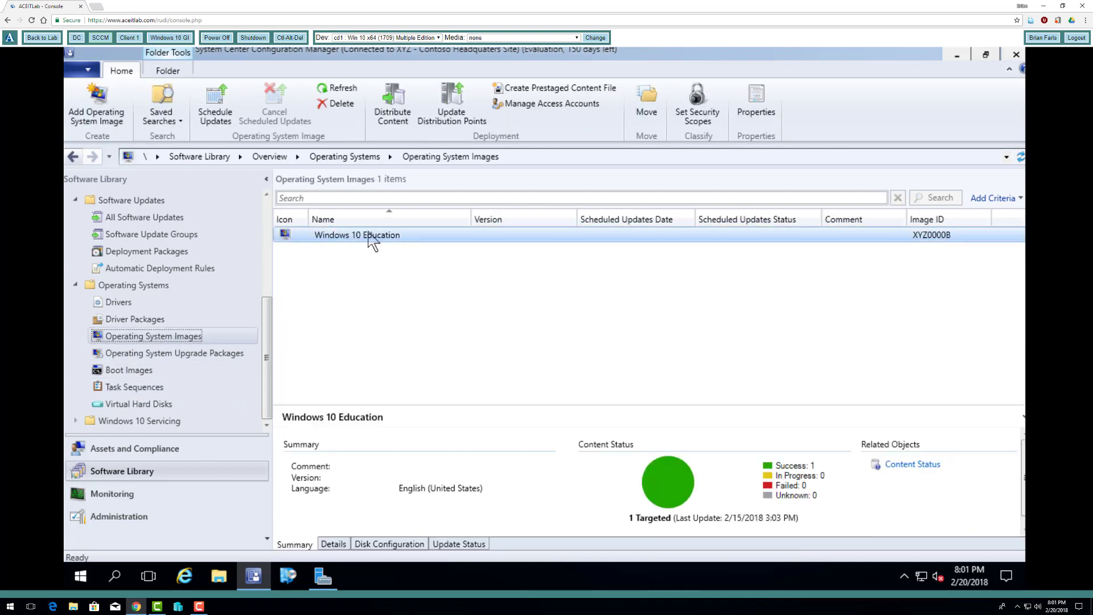
left_click(150, 217)
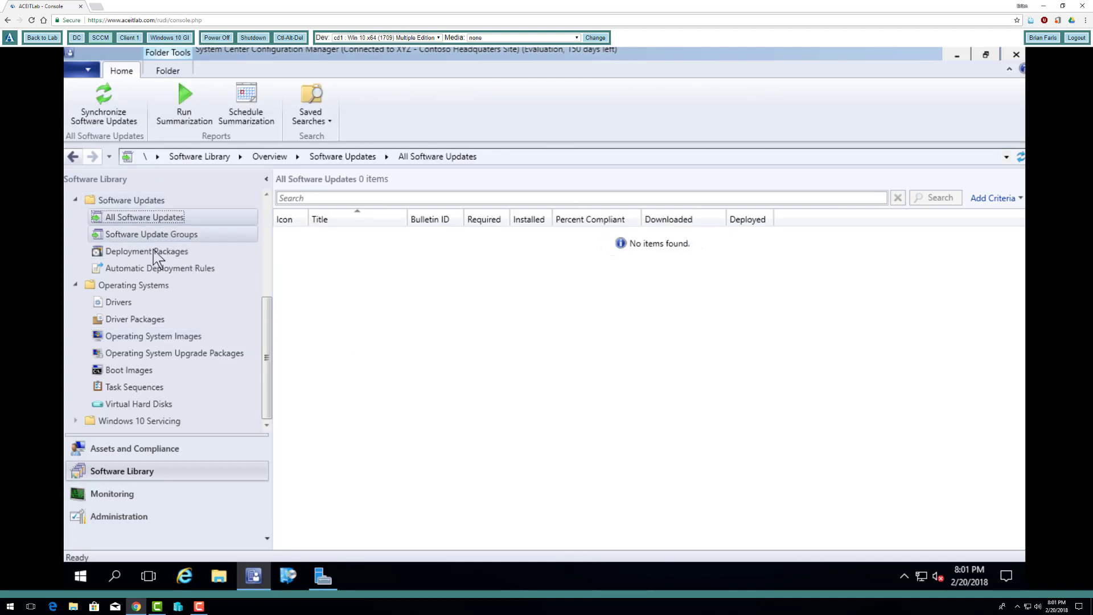
scroll(238, 344, "up", 2)
scroll(216, 330, "up", 3)
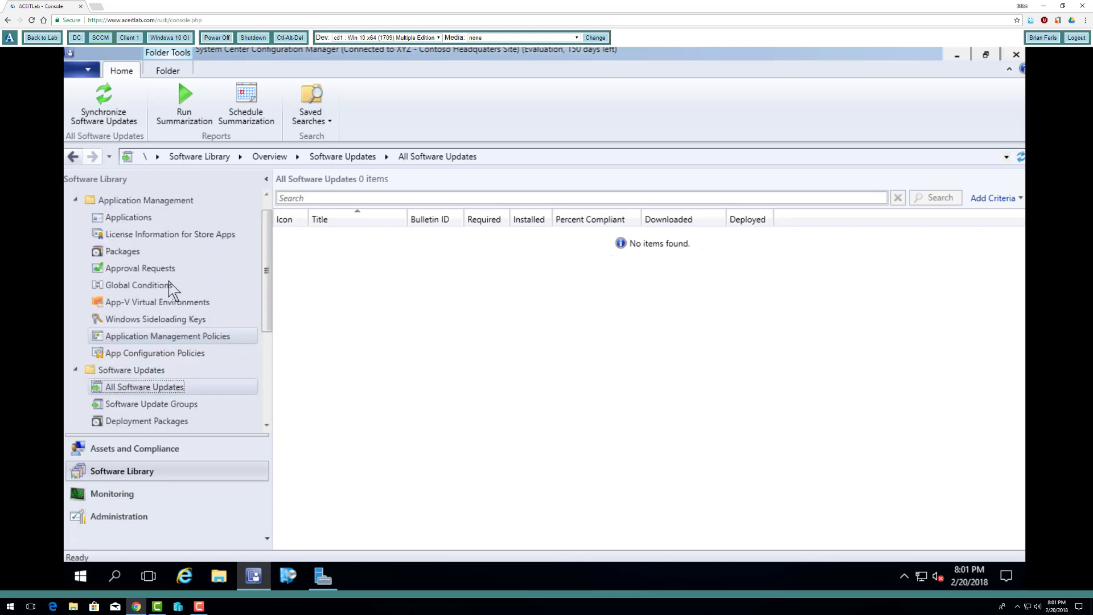
left_click(139, 217)
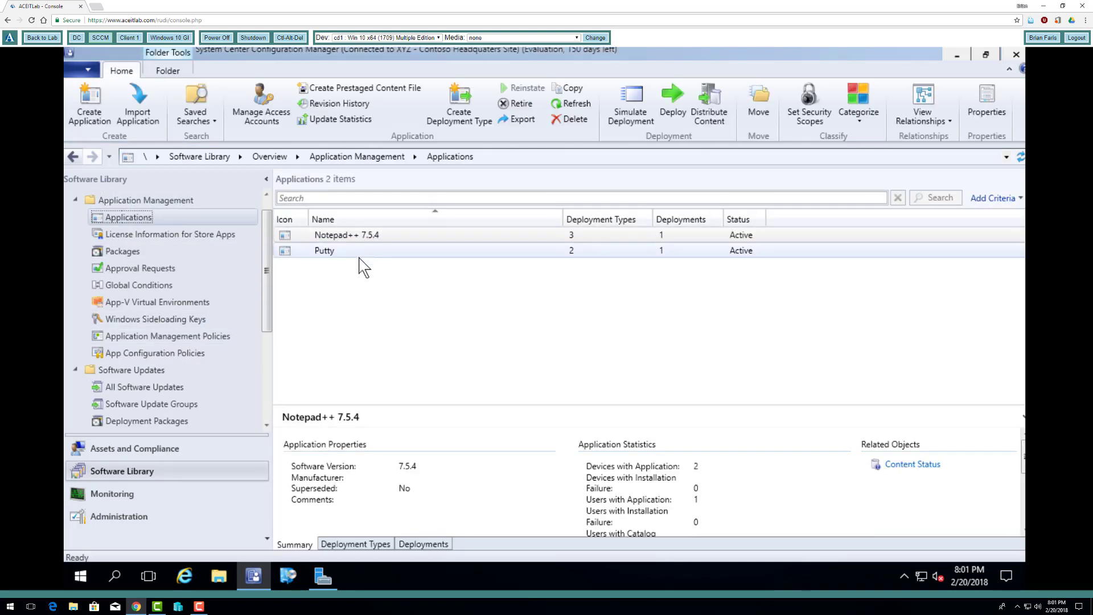
left_click(155, 251)
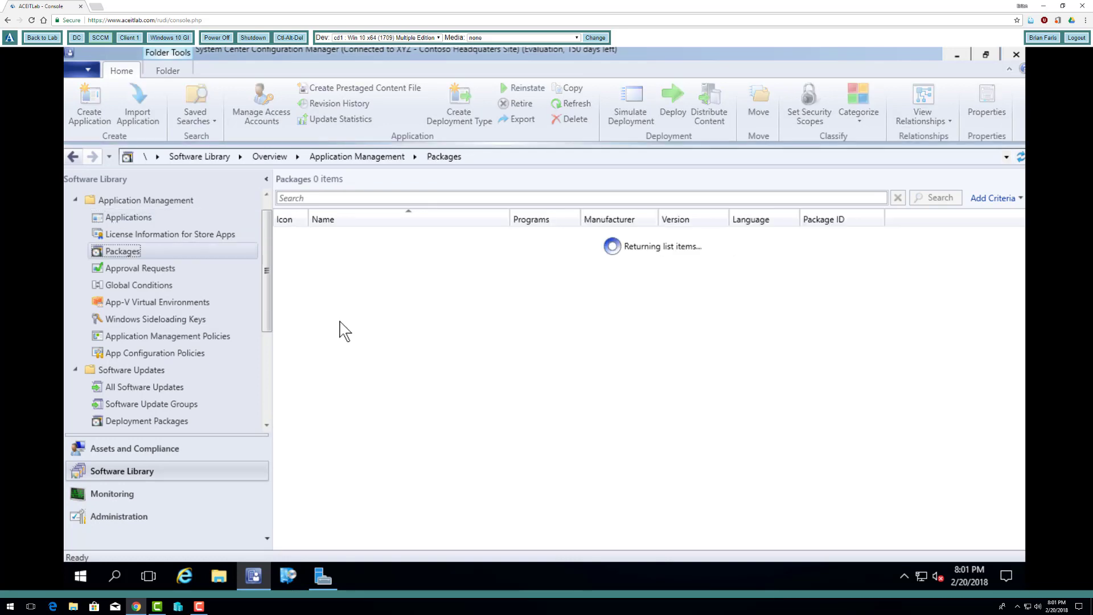
left_click(370, 283)
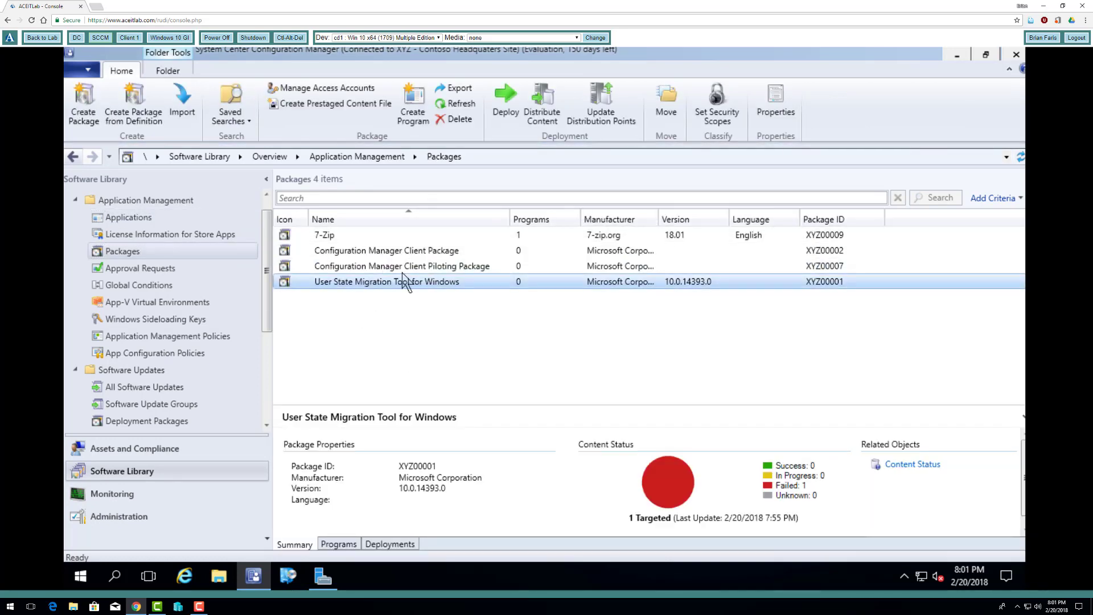
left_click(407, 251)
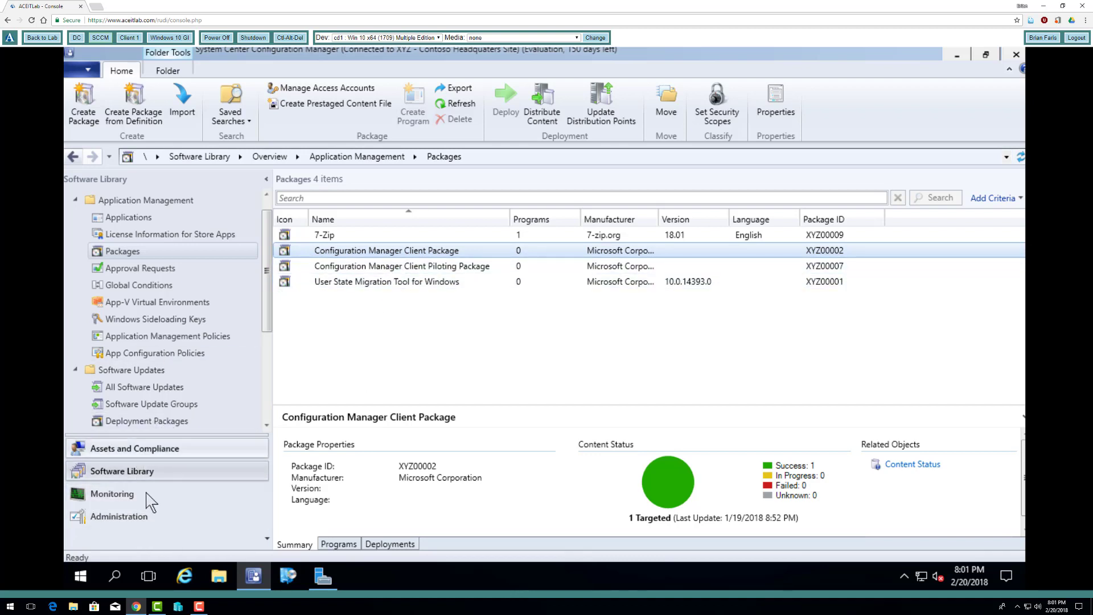
- Start a deployment of the Windows 10 GI Deployment task sequence targeting the All Unknown Computers collection
left_click_drag(268, 295, 272, 393)
left_click(151, 389)
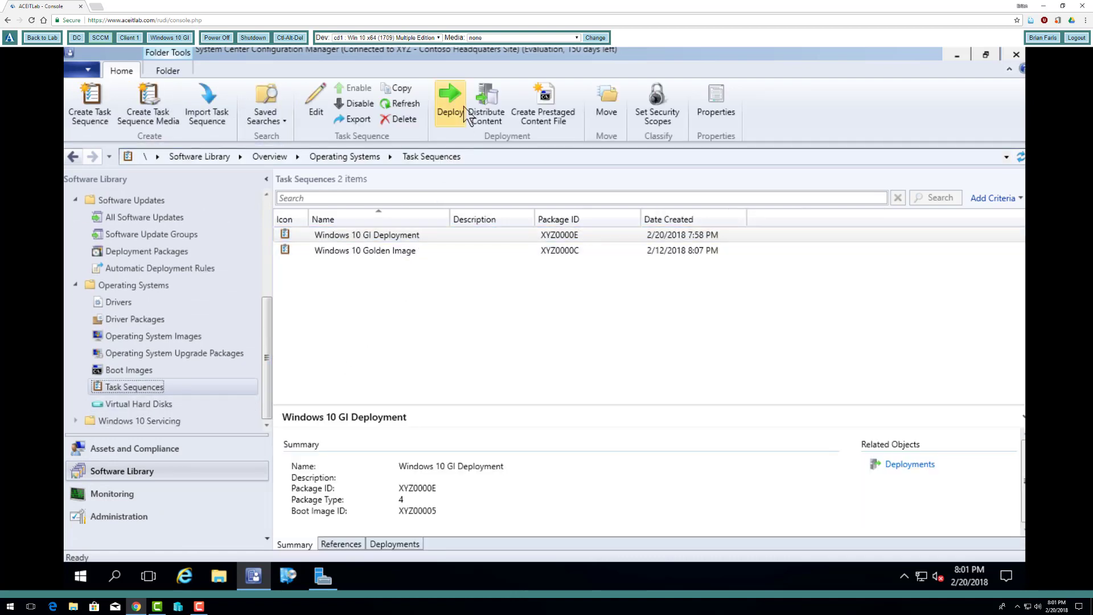
left_click(458, 107)
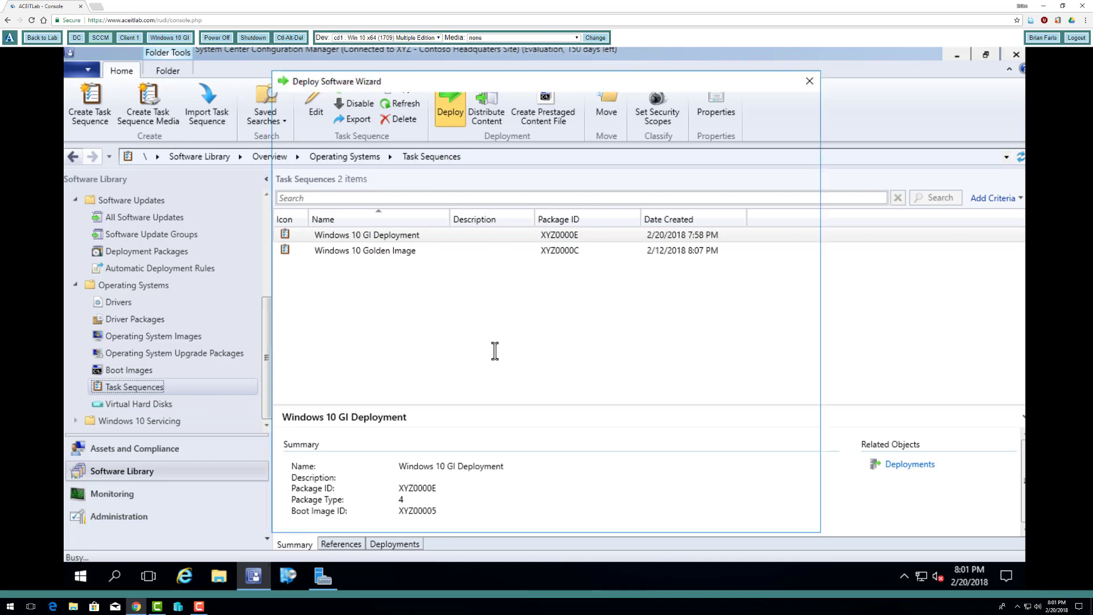
left_click(775, 233)
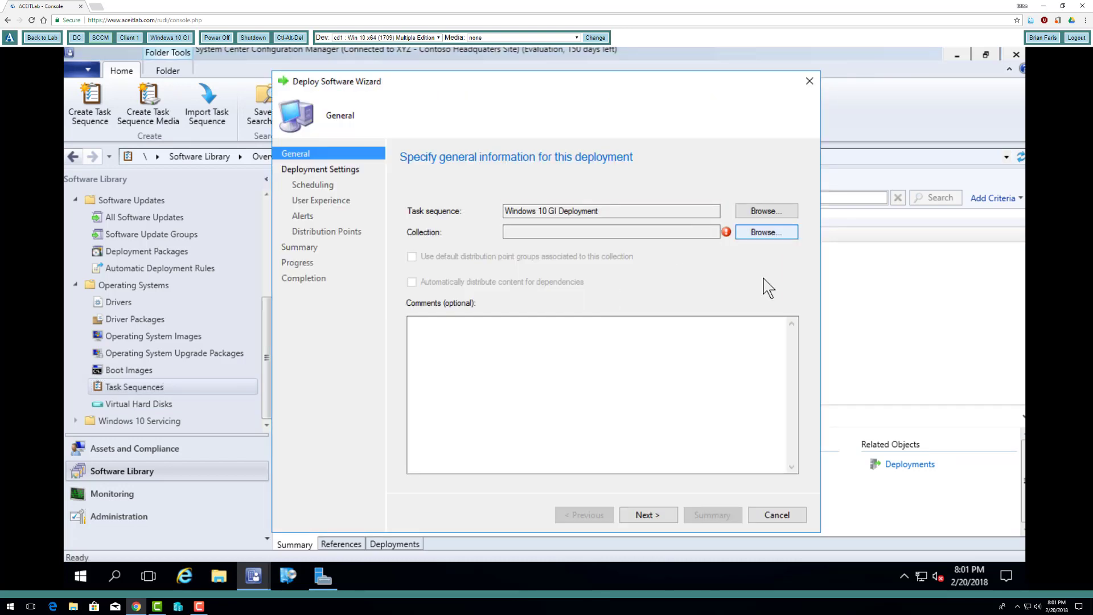
left_click(704, 387)
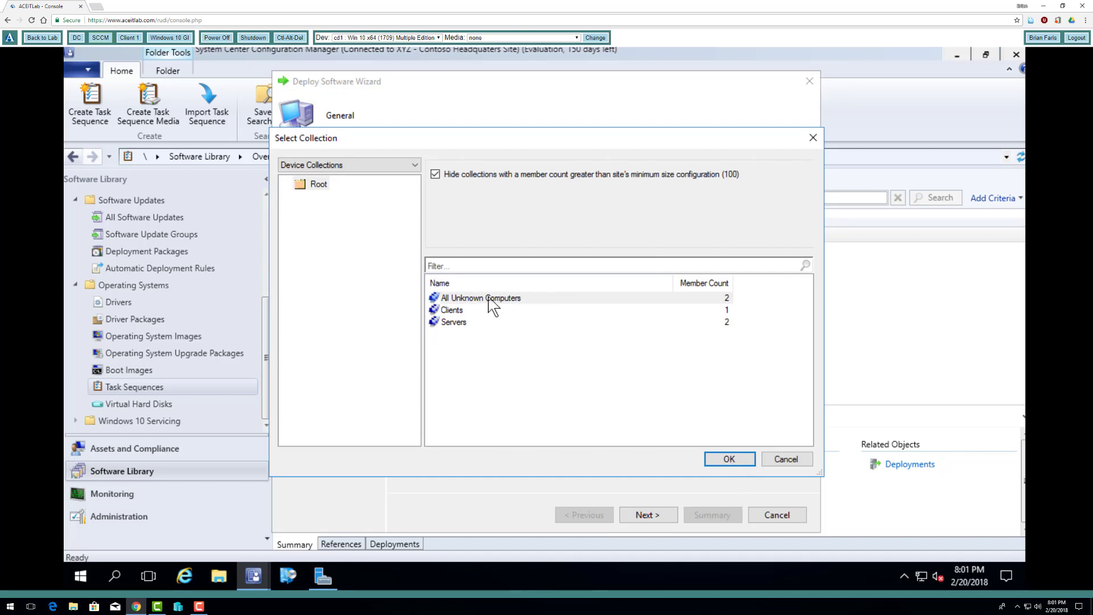
left_click(730, 459)
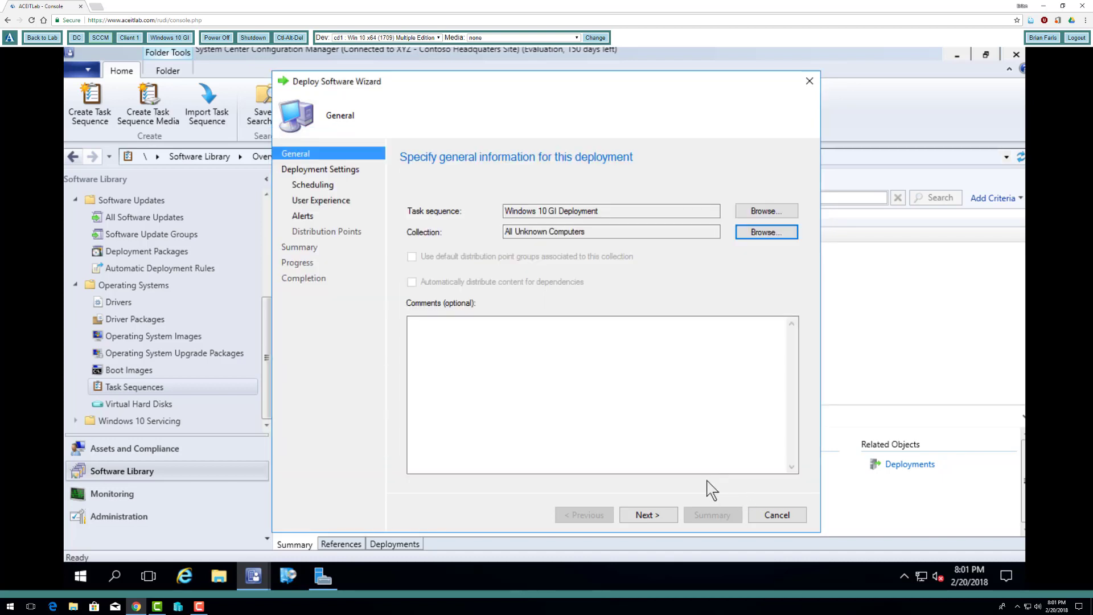
left_click(661, 517)
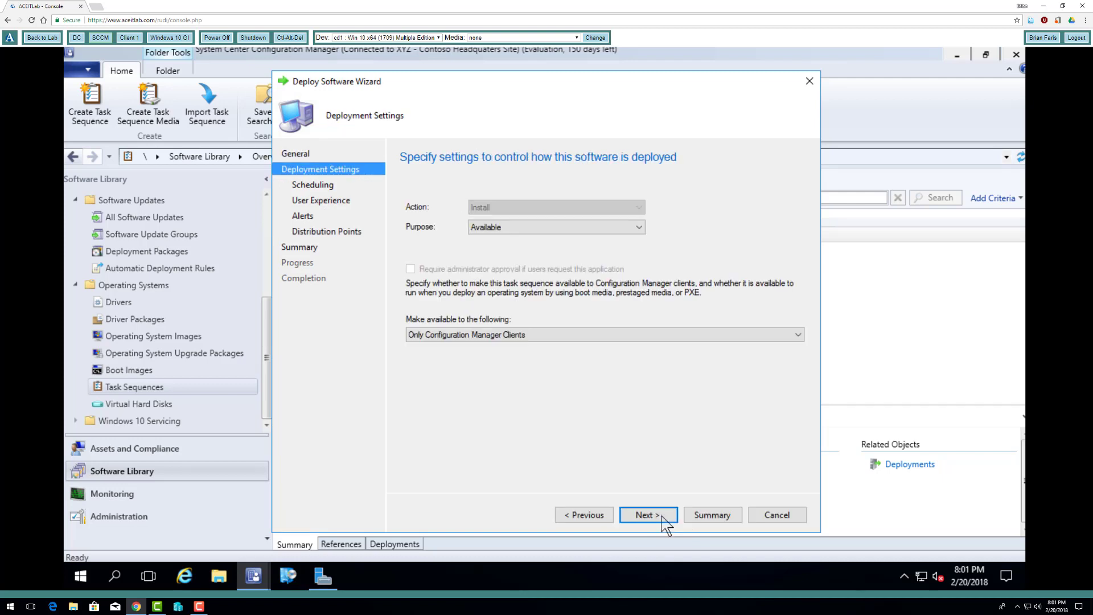
- Make the deployment available to Configuration Manager clients, media and PXE, and schedule its availability for 2/20/2018 at 8:01 PM
left_click(541, 336)
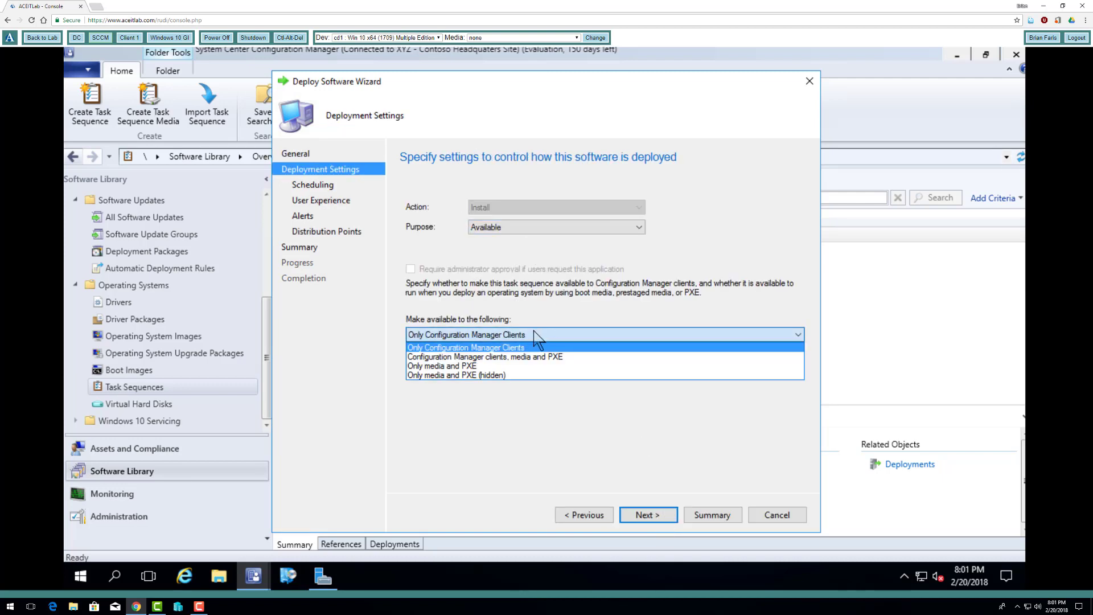
left_click(502, 357)
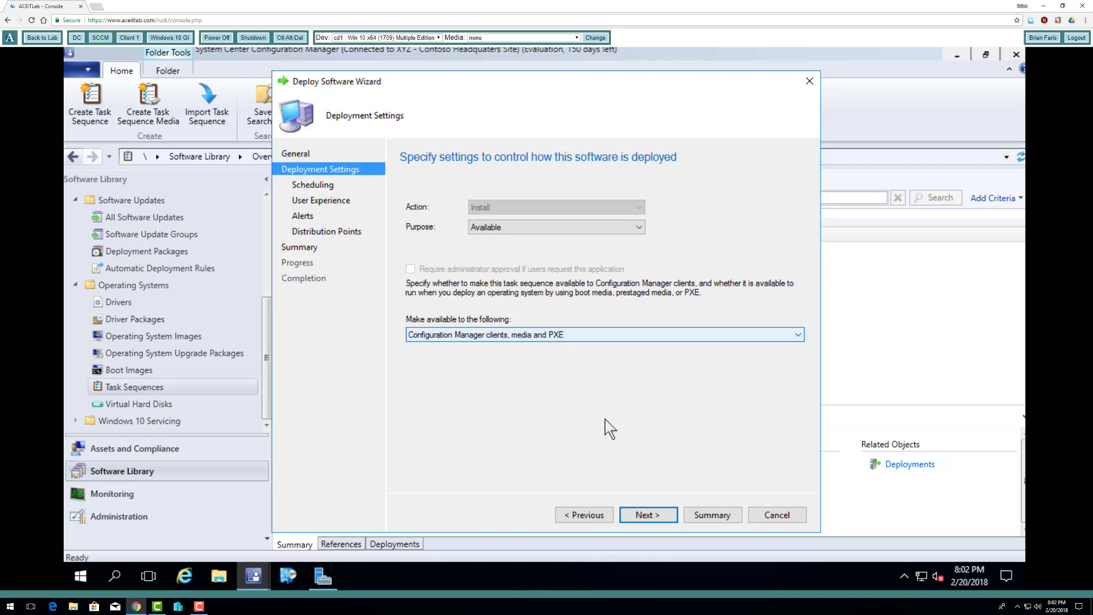
left_click(660, 516)
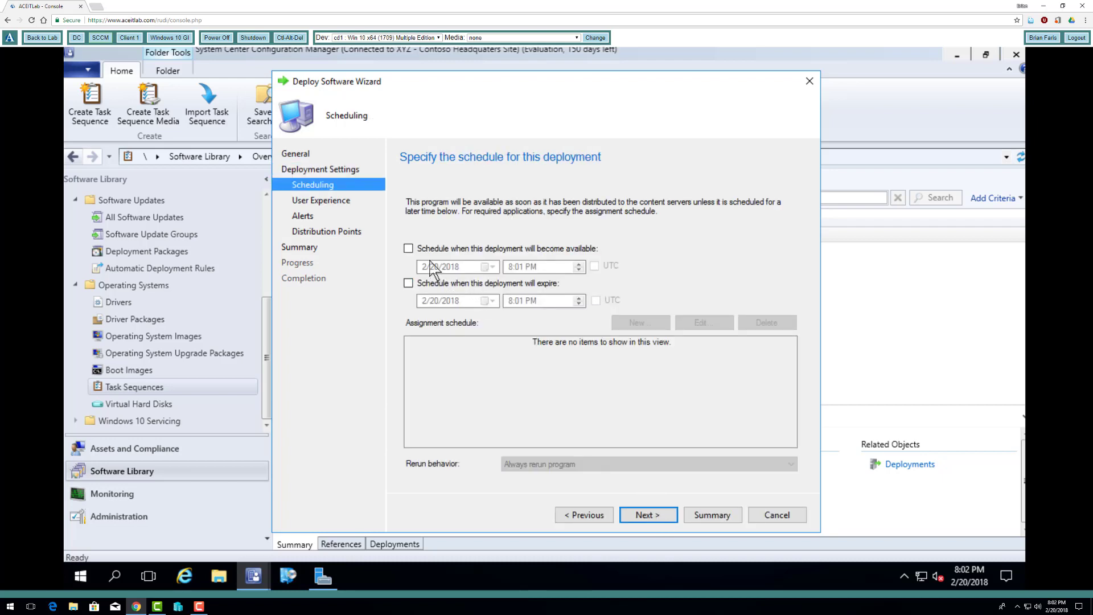
left_click(409, 248)
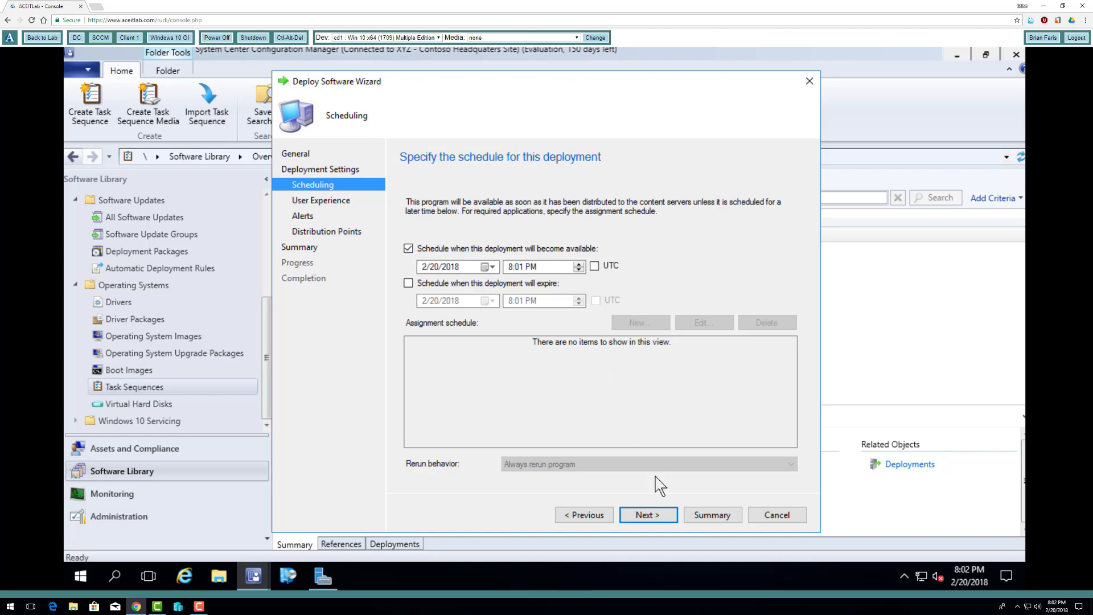
left_click(662, 518)
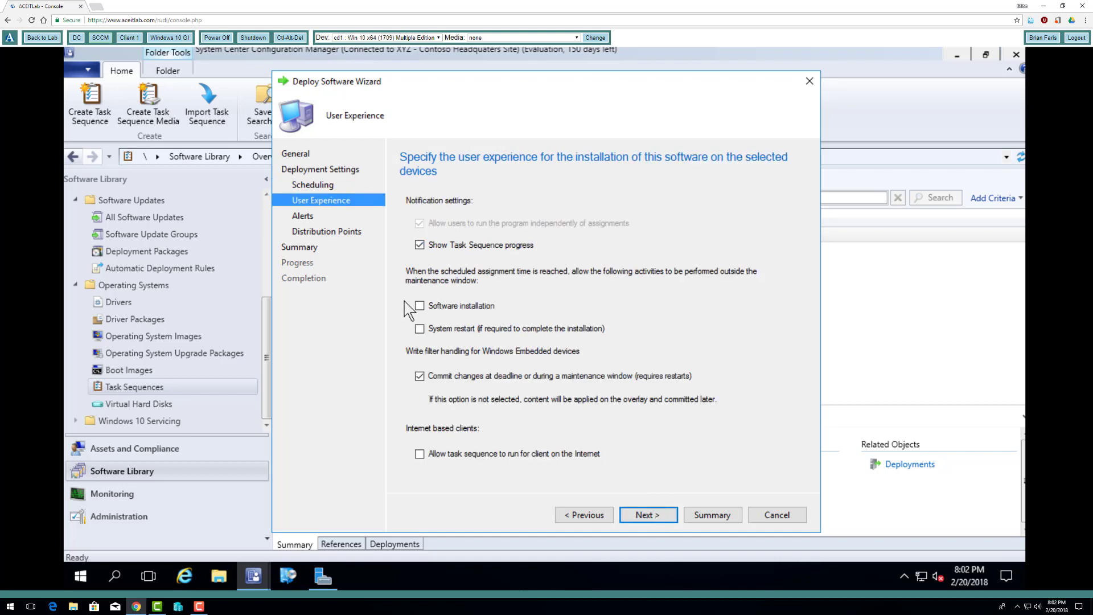
- Allow software installation and system restart outside the maintenance window, and leave the deployment alerts at their defaults
left_click(419, 306)
left_click(420, 329)
left_click(650, 516)
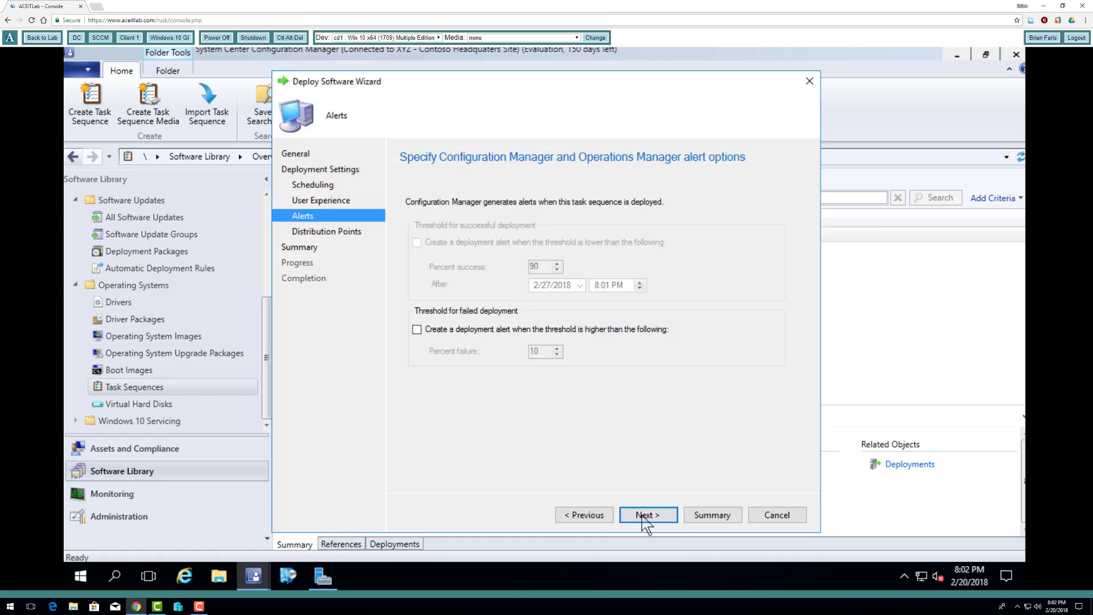
left_click(586, 515)
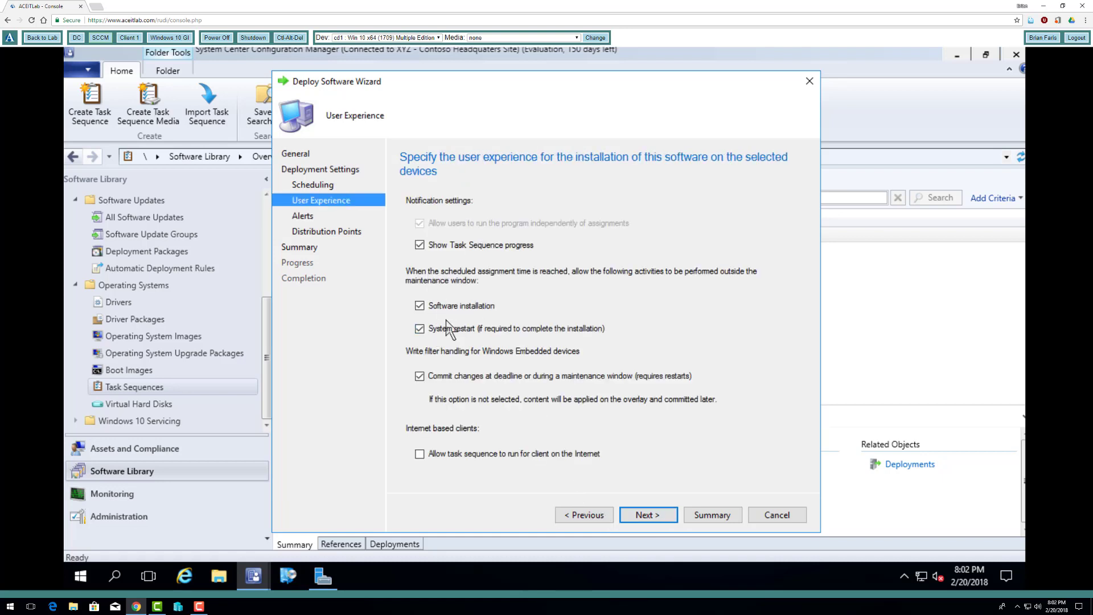
left_click(654, 517)
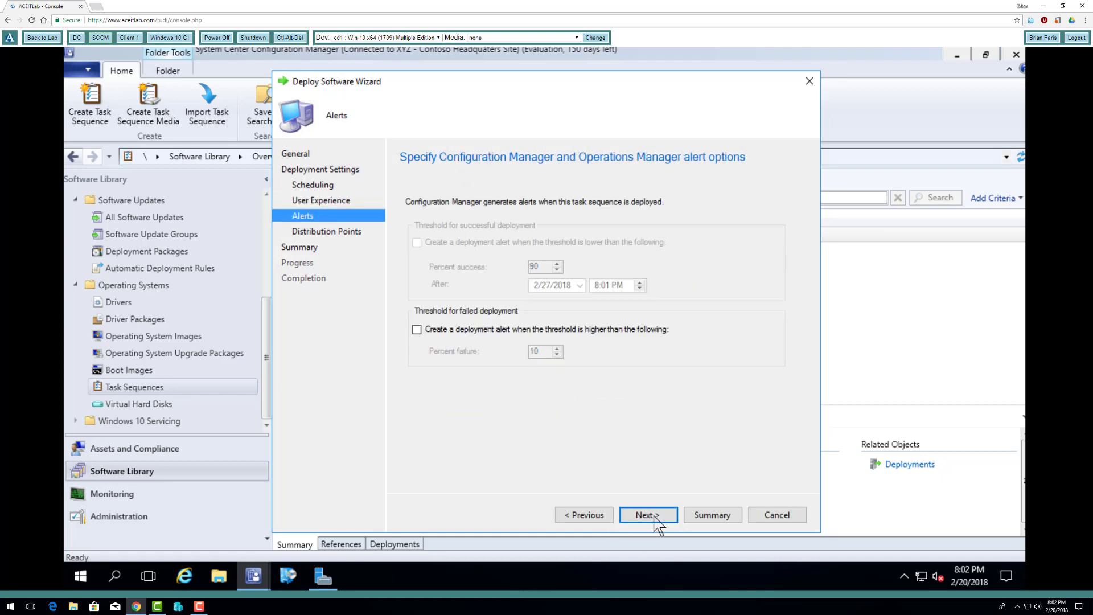
left_click(656, 517)
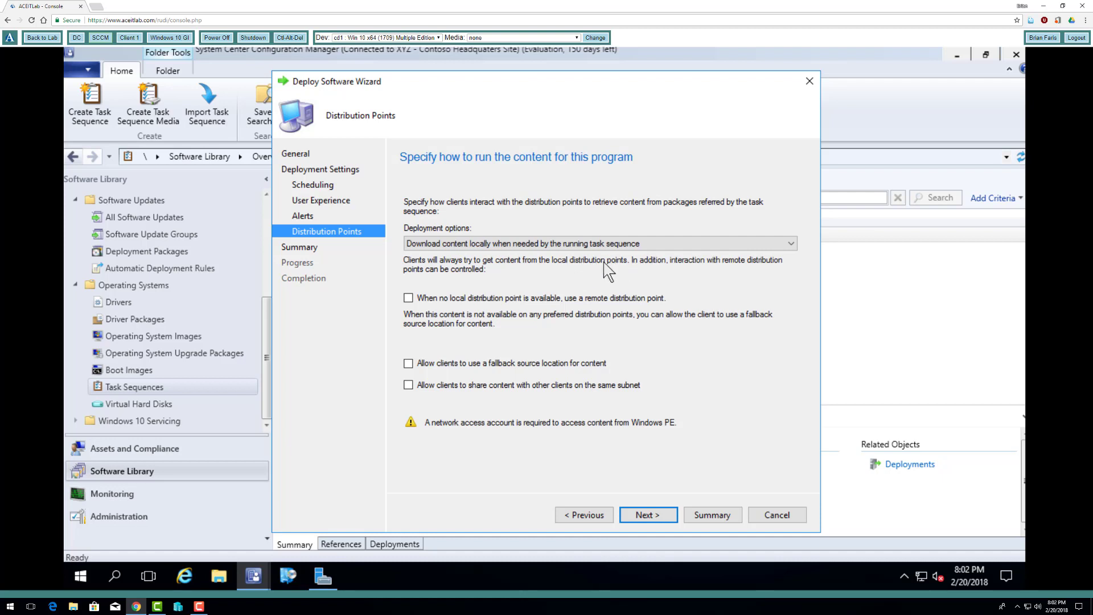
- Allow clients to use a fallback source location for content, and complete the task sequence deployment
left_click(408, 363)
left_click(648, 514)
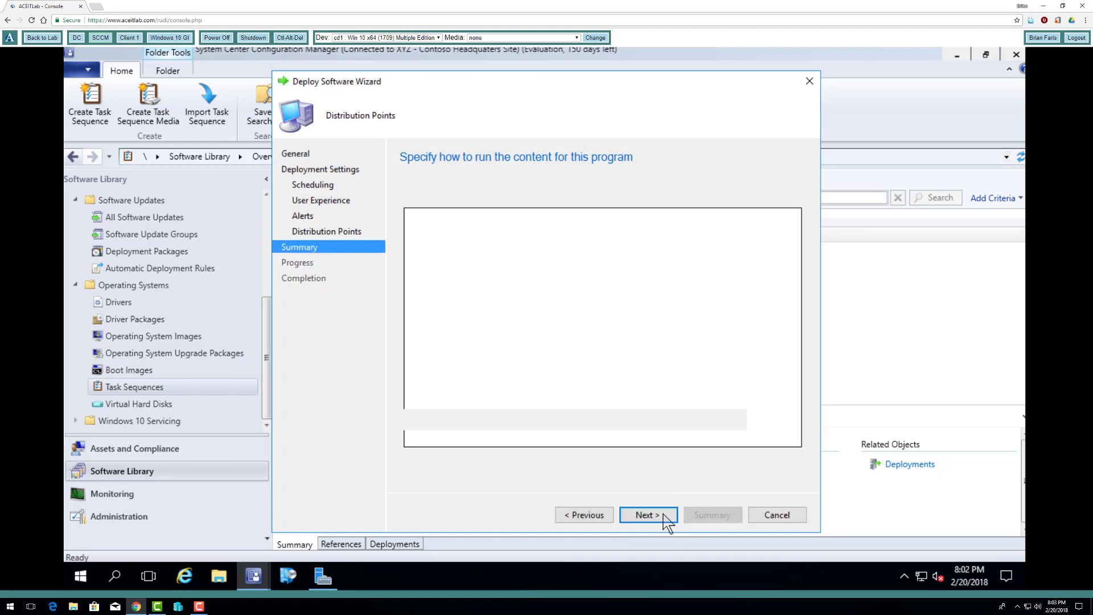
left_click(648, 515)
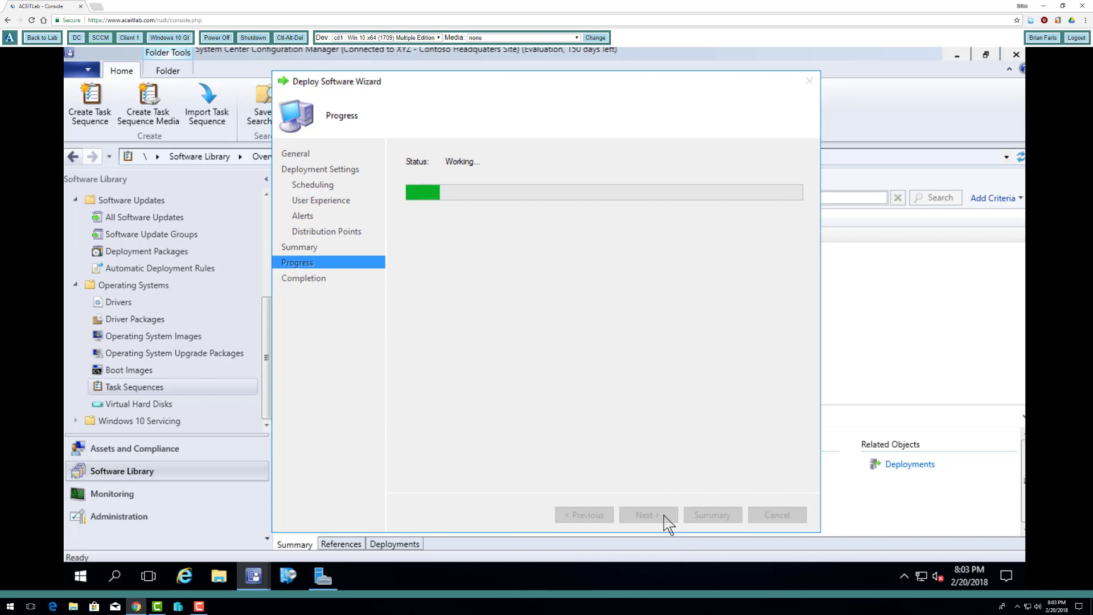
left_click(766, 515)
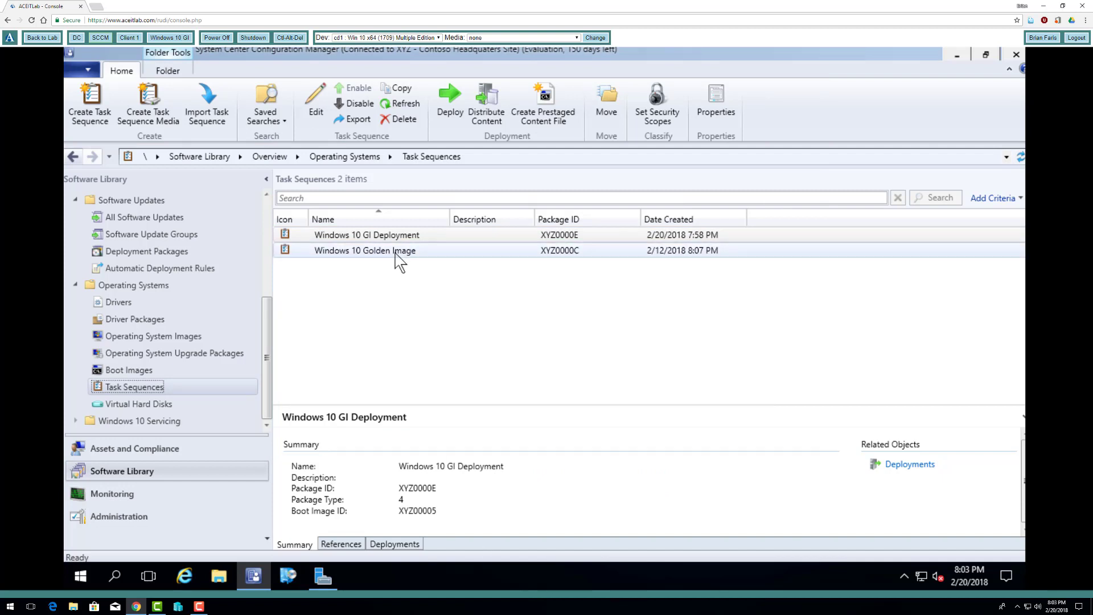
left_click(485, 237)
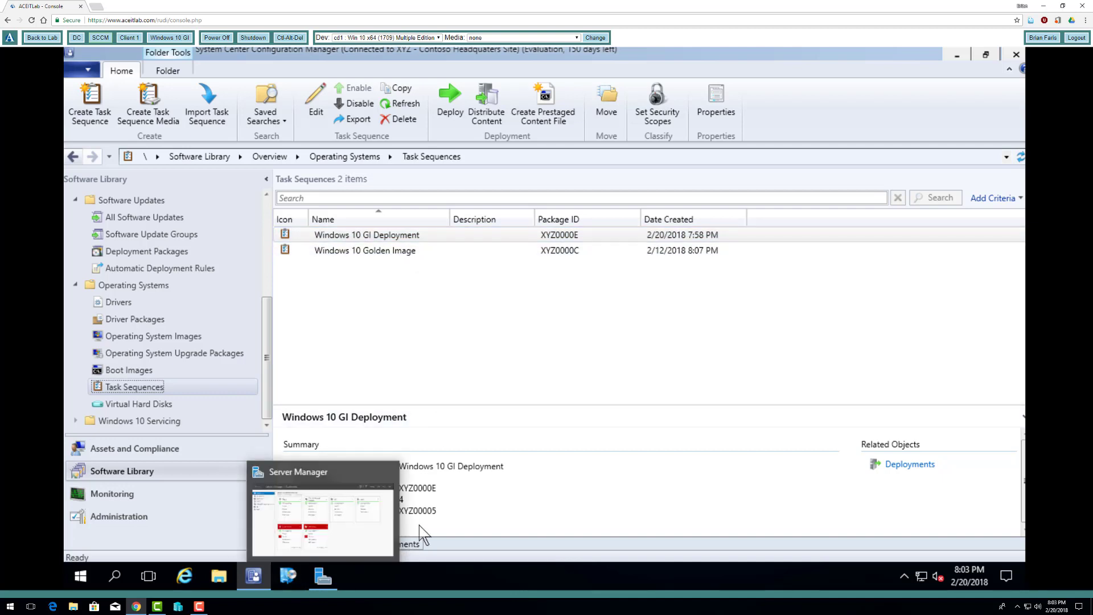
left_click(198, 606)
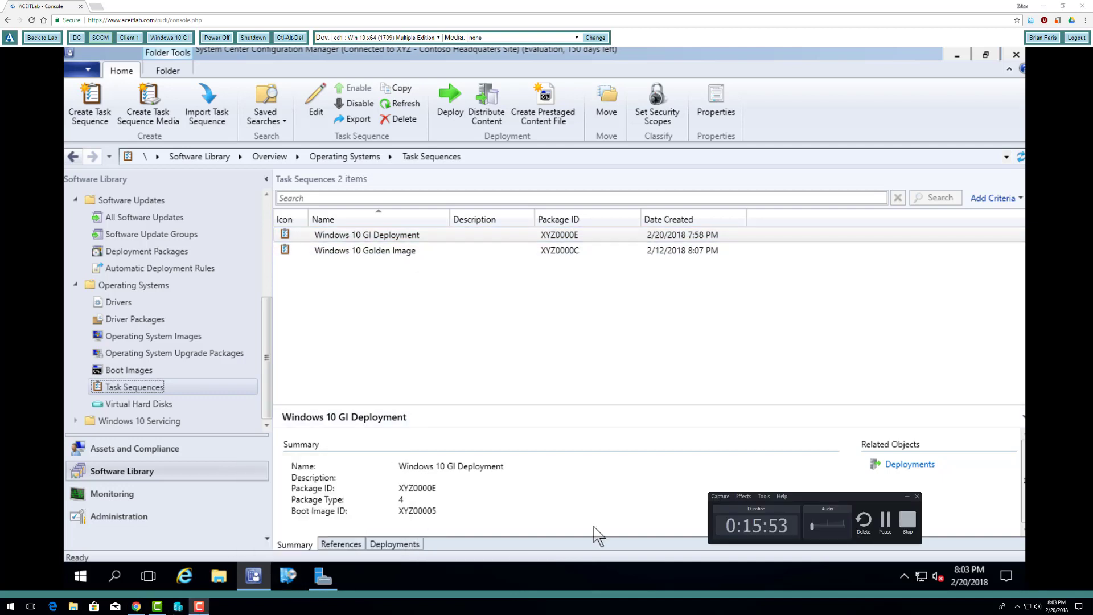